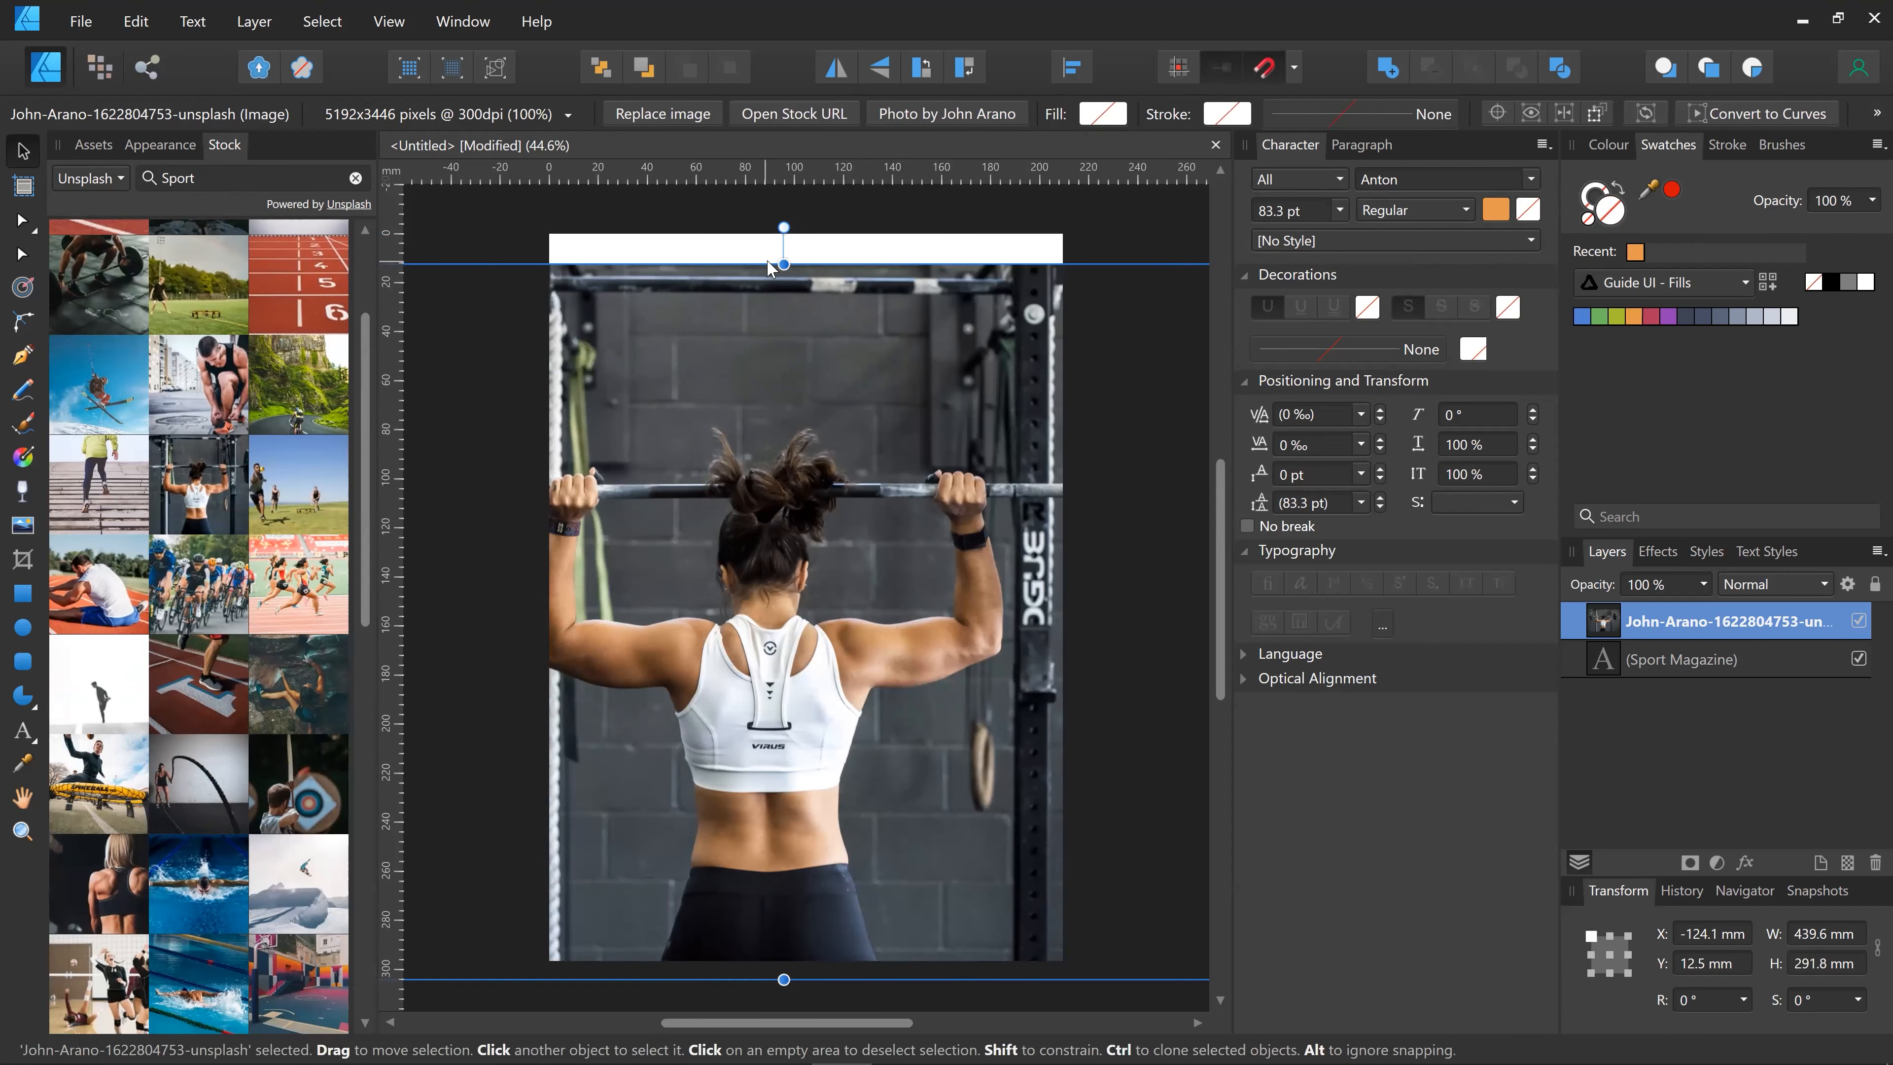
Step: Enlarge the gym photo to about 458.5 × 304.3 mm, positioned to cover the page, and send it behind the title
{"action": "left_click_drag", "start_coordinate": [784, 233], "coordinate": [787, 232]}
{"action": "left_click_drag", "start_coordinate": [802, 351], "coordinate": [834, 388]}
{"action": "right_click", "coordinate": [835, 388]}
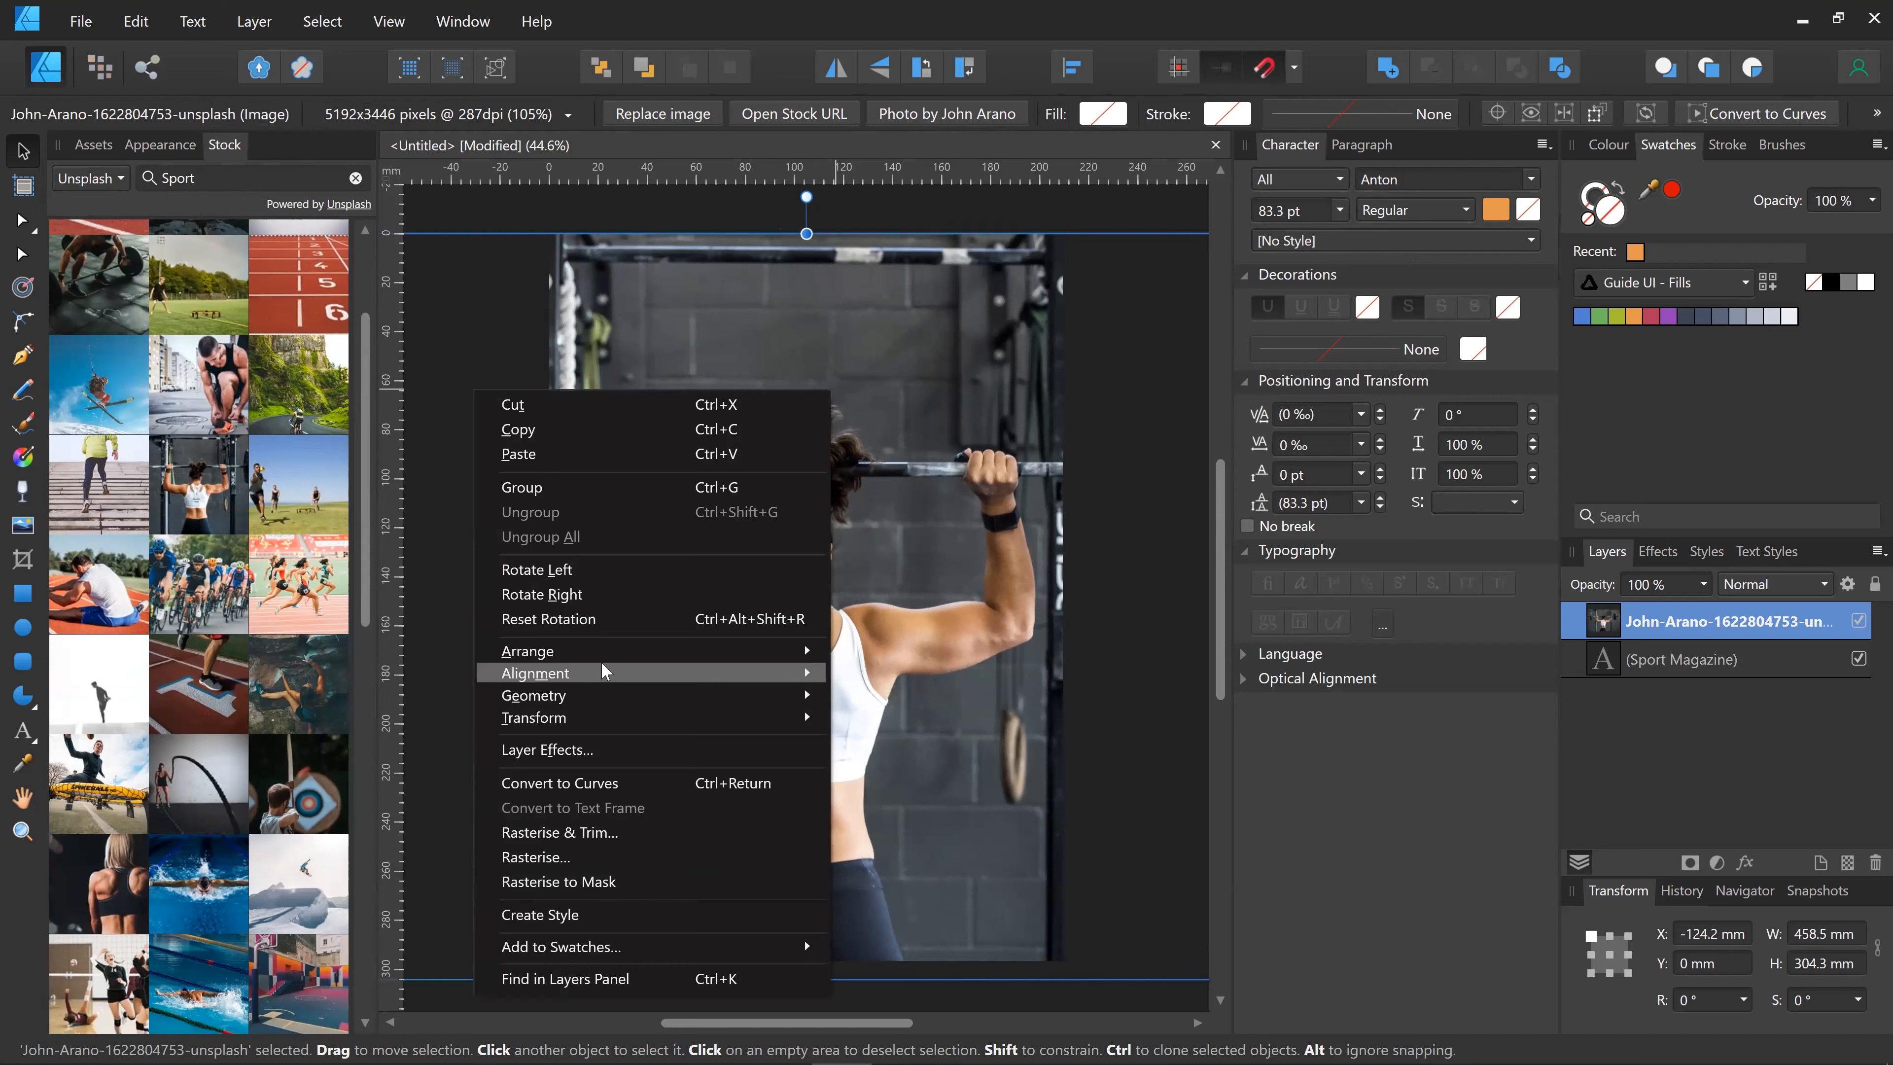
{"action": "mouse_move", "coordinate": [599, 652]}
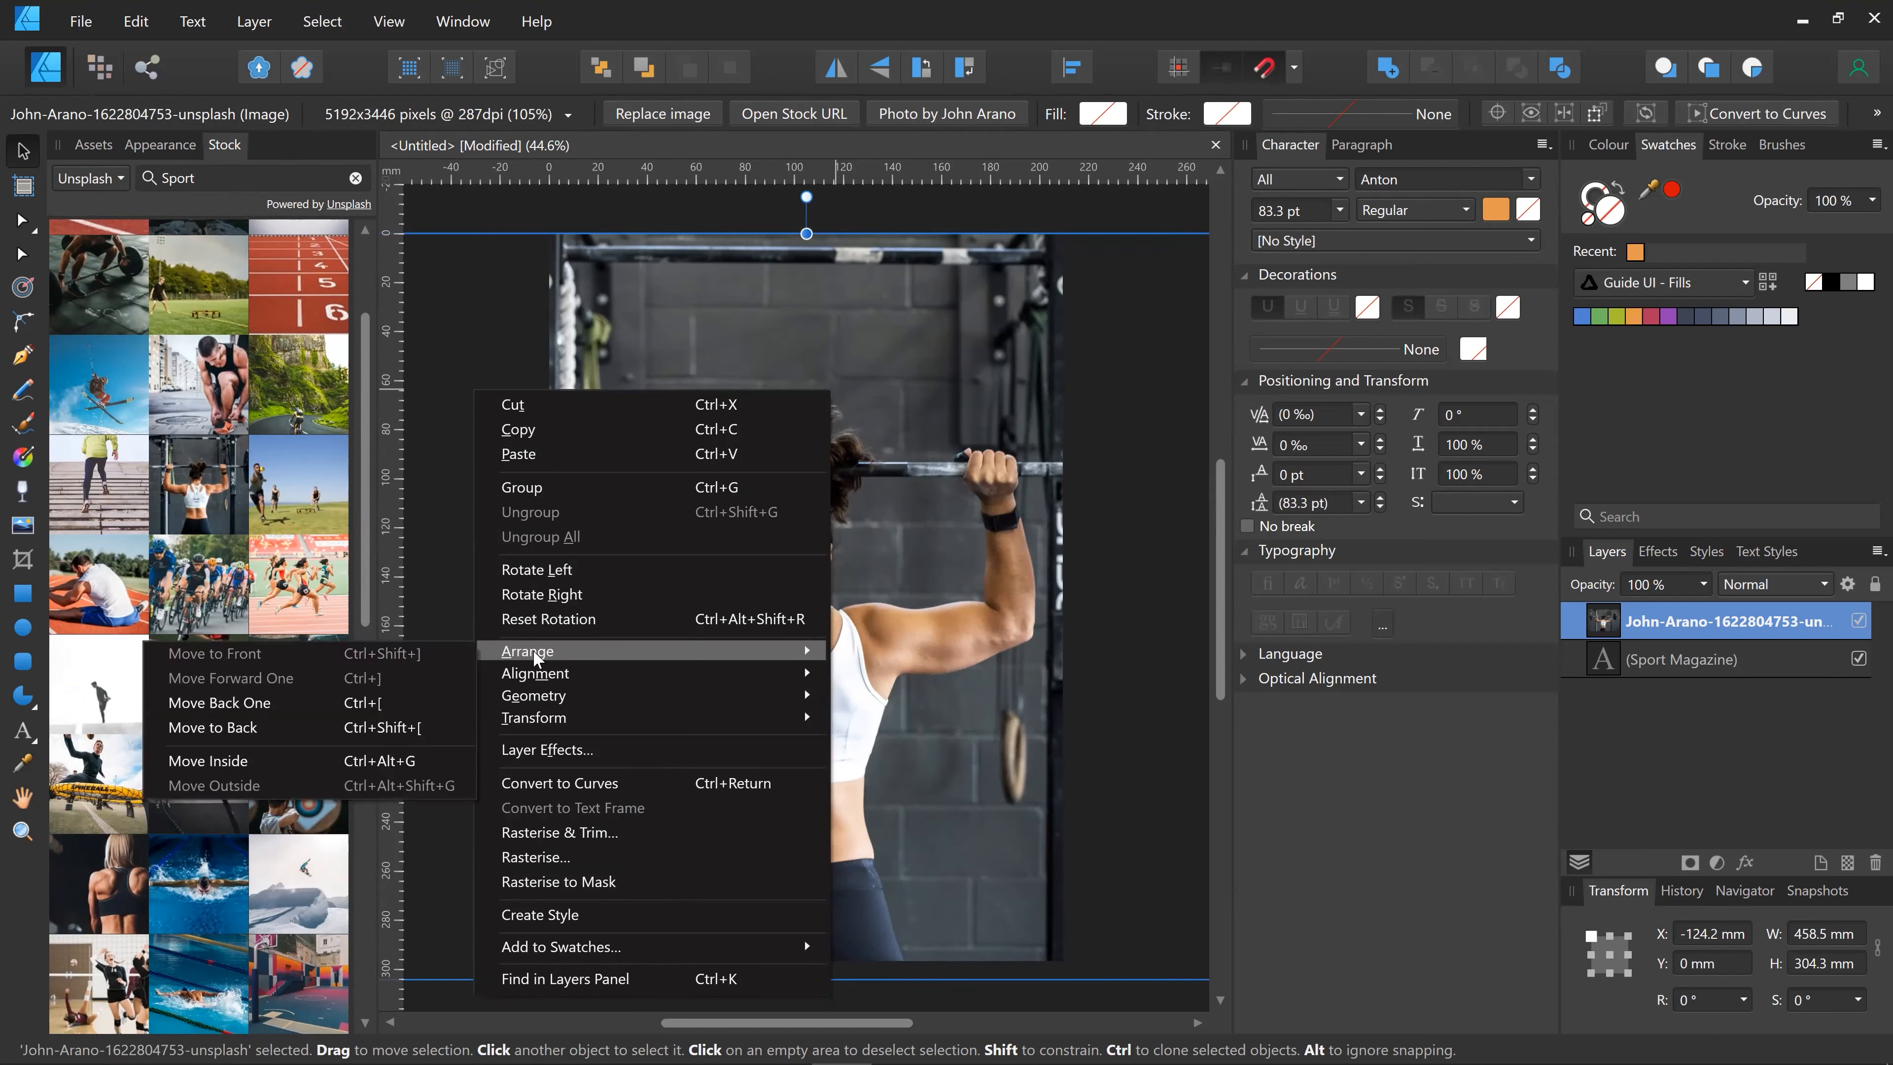
{"action": "left_click", "coordinate": [236, 726]}
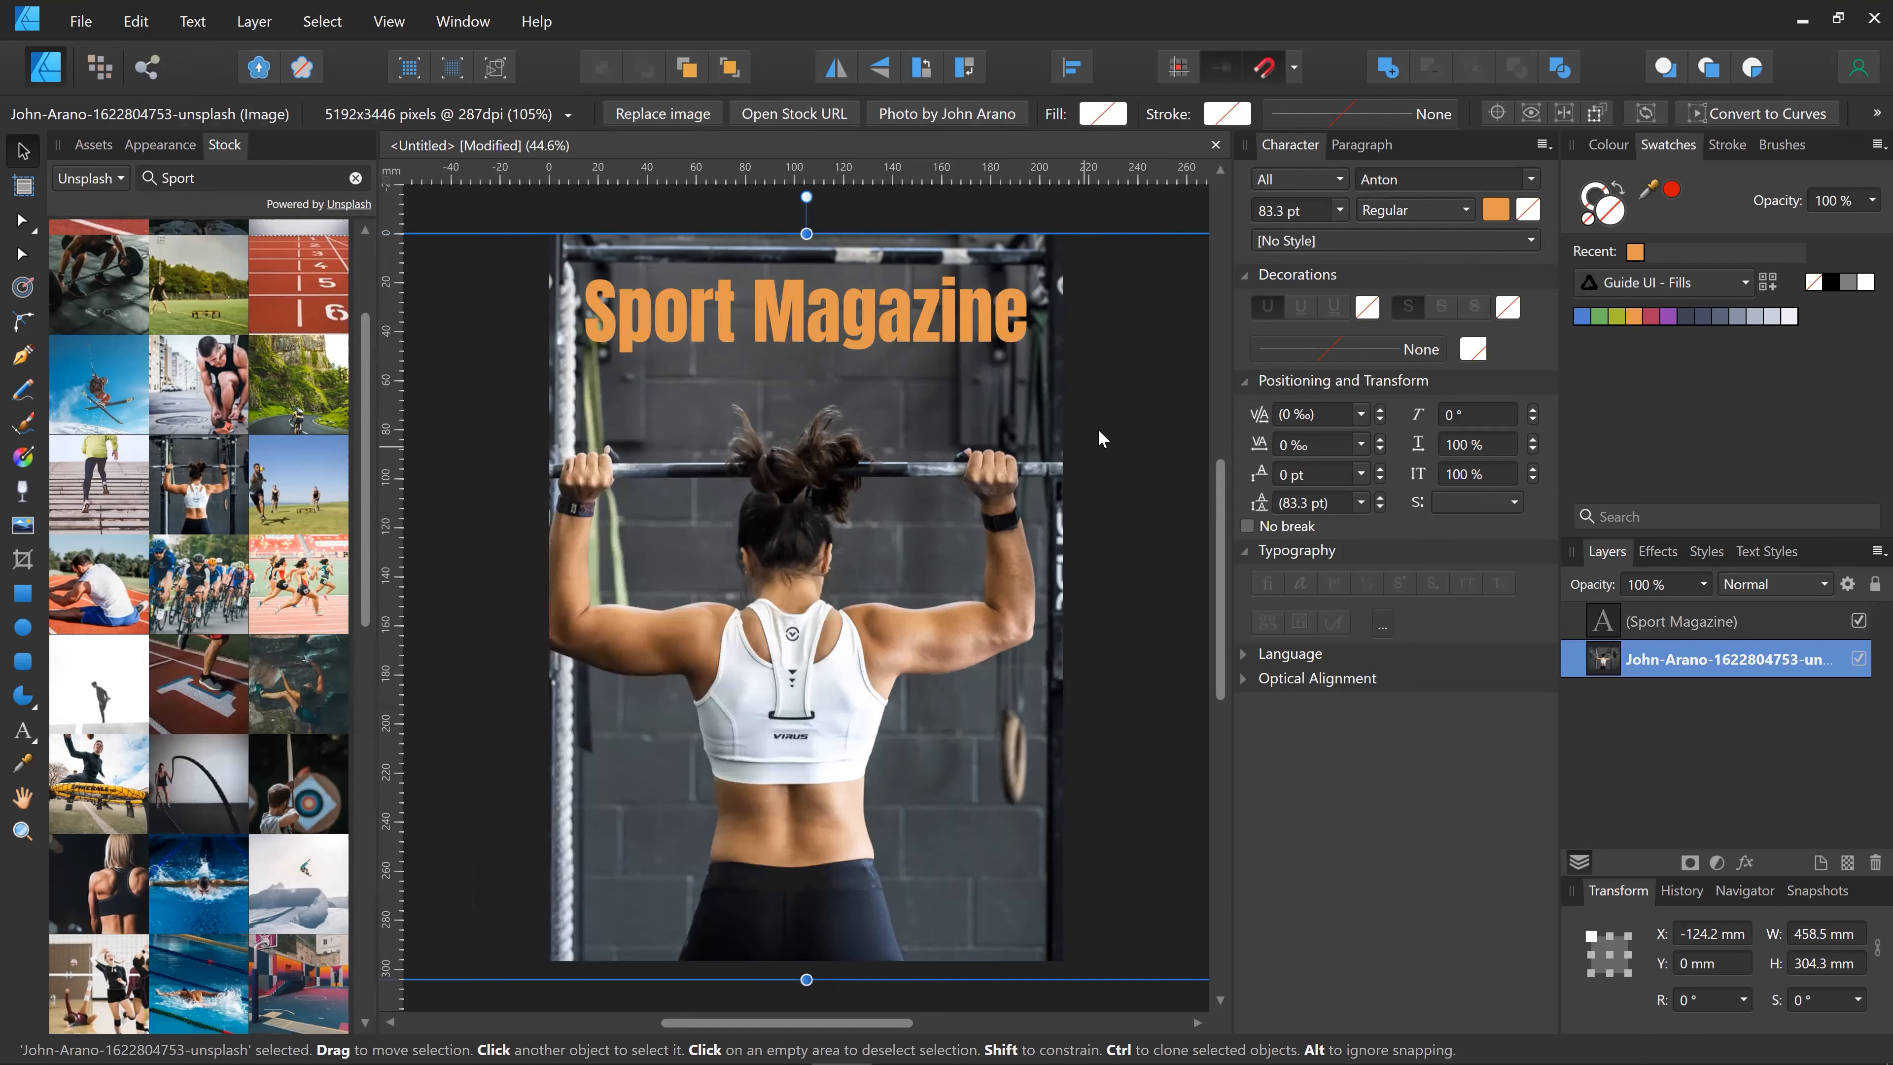
Step: Try off-white, blue and black as the font colour of the "Sport Magazine" title, and return it to orange
{"action": "left_click", "coordinate": [849, 331]}
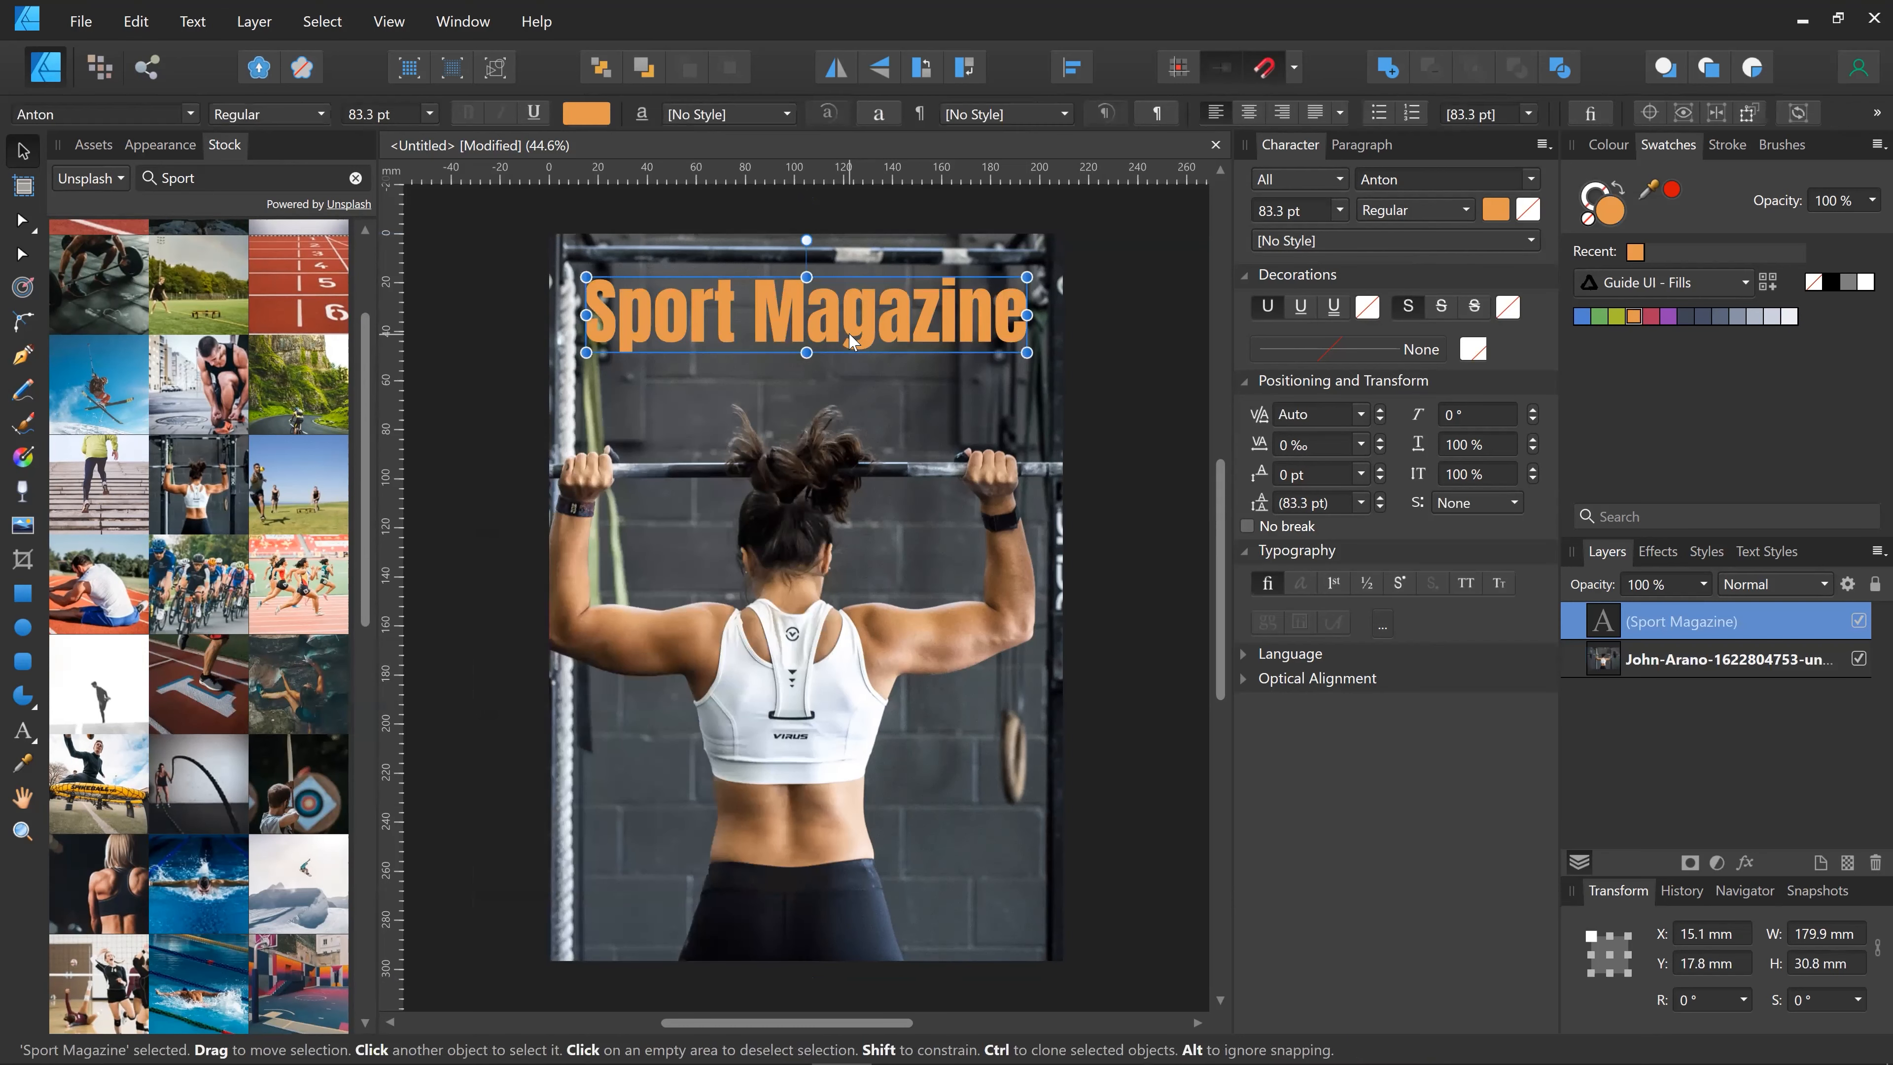
{"action": "left_click", "coordinate": [1493, 211]}
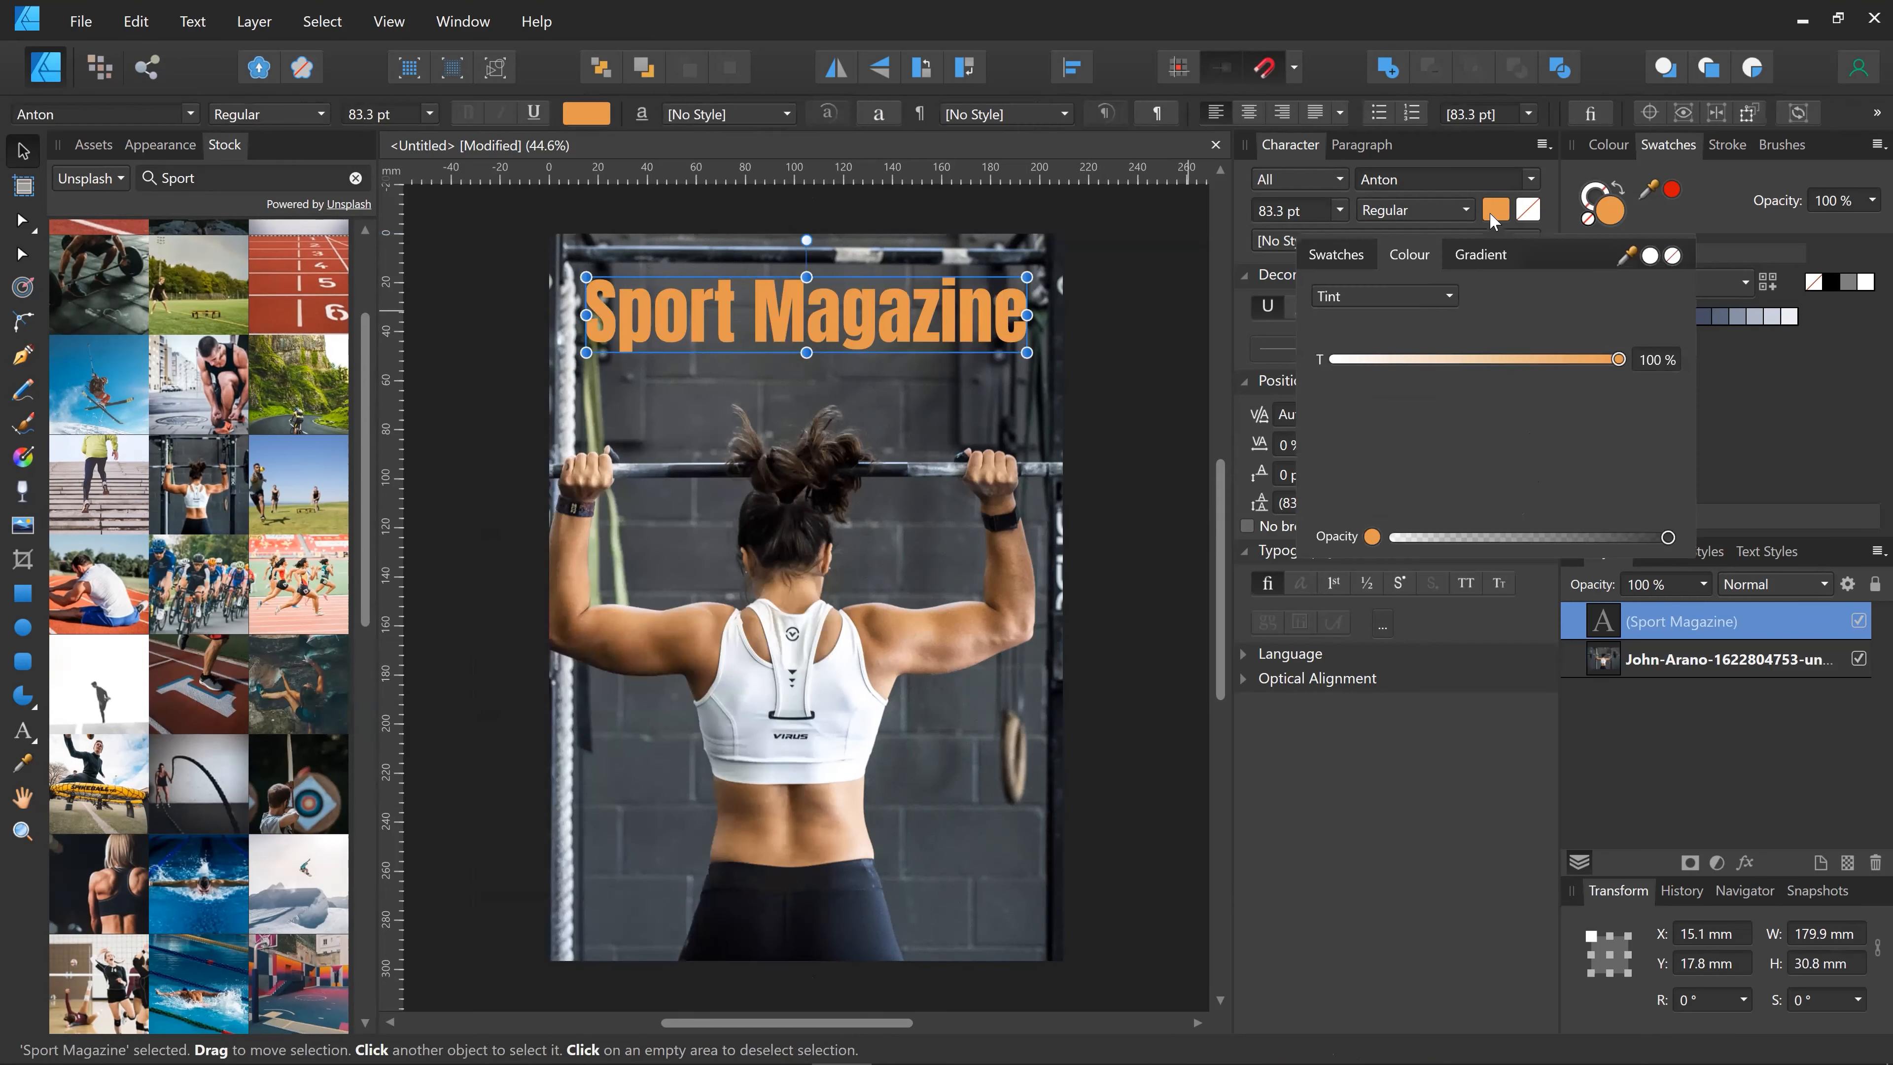
{"action": "left_click", "coordinate": [1339, 256]}
{"action": "left_click", "coordinate": [1521, 359]}
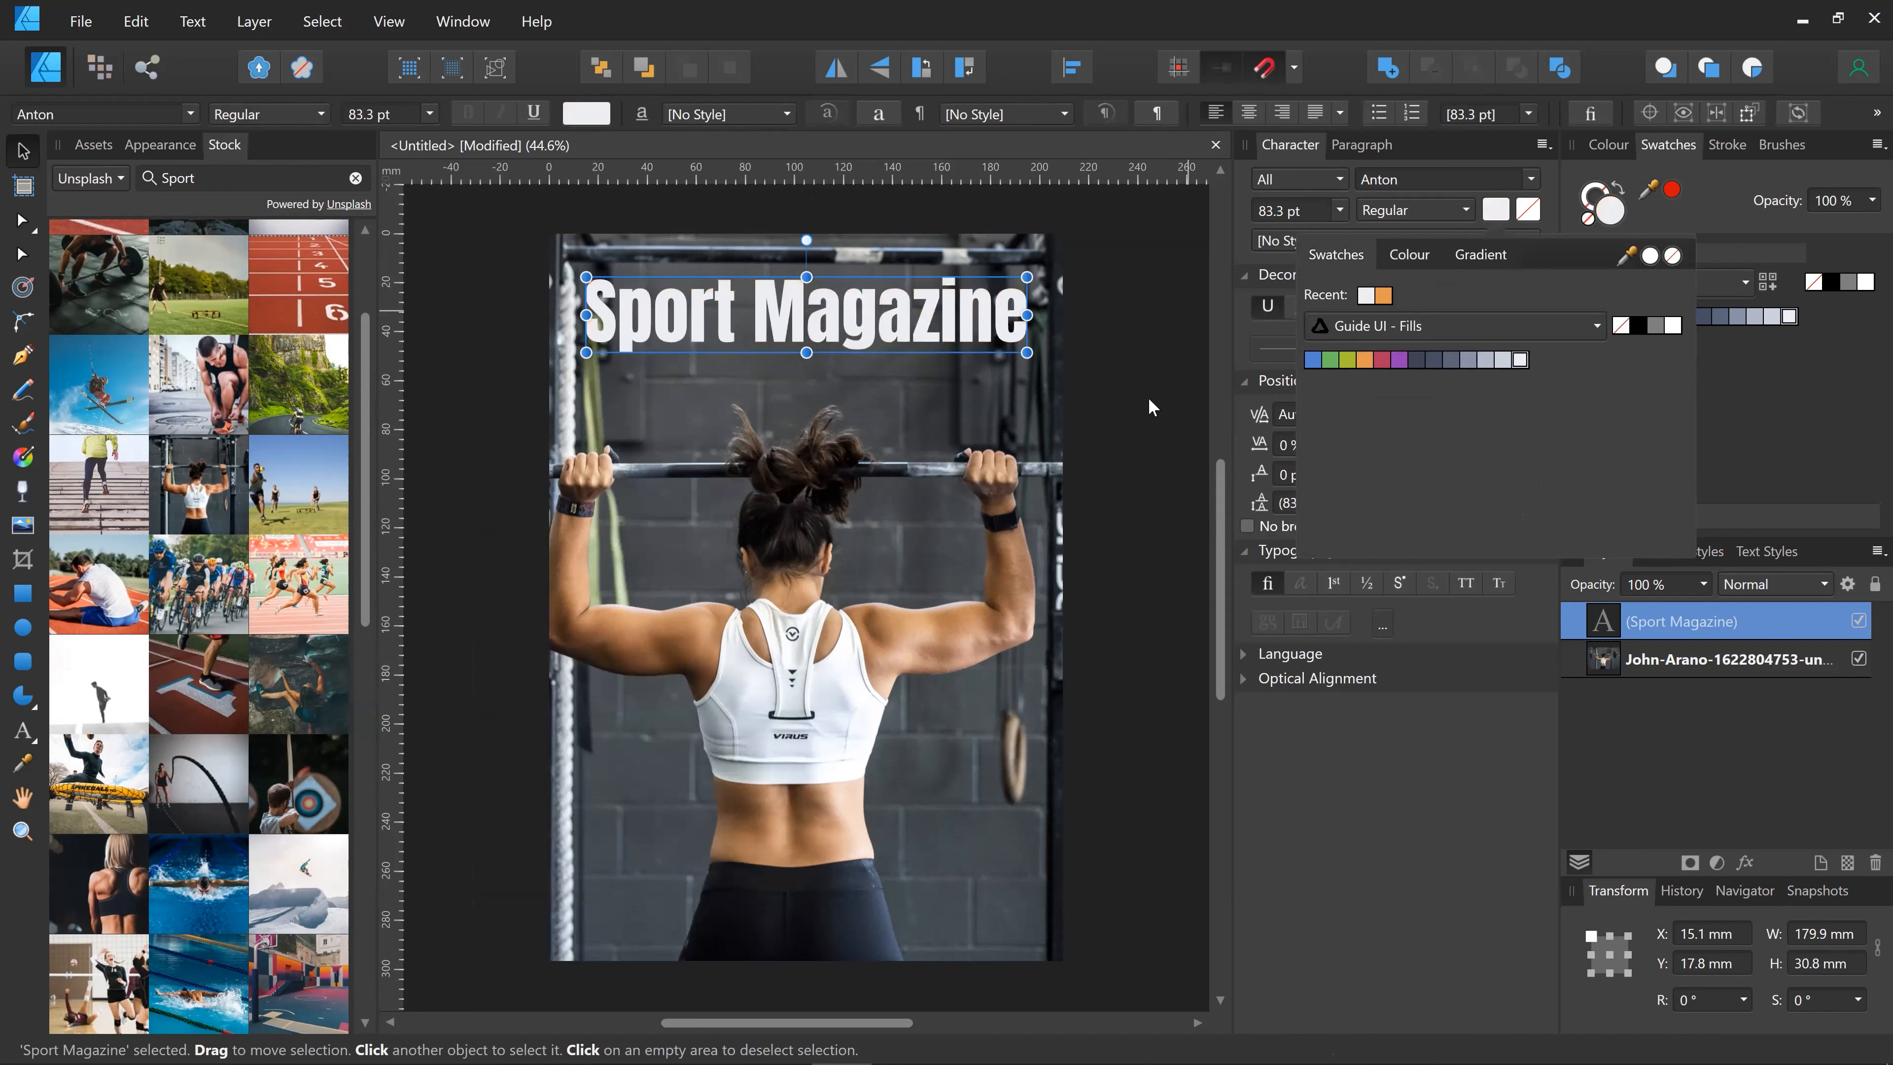
{"action": "left_click", "coordinate": [1366, 359]}
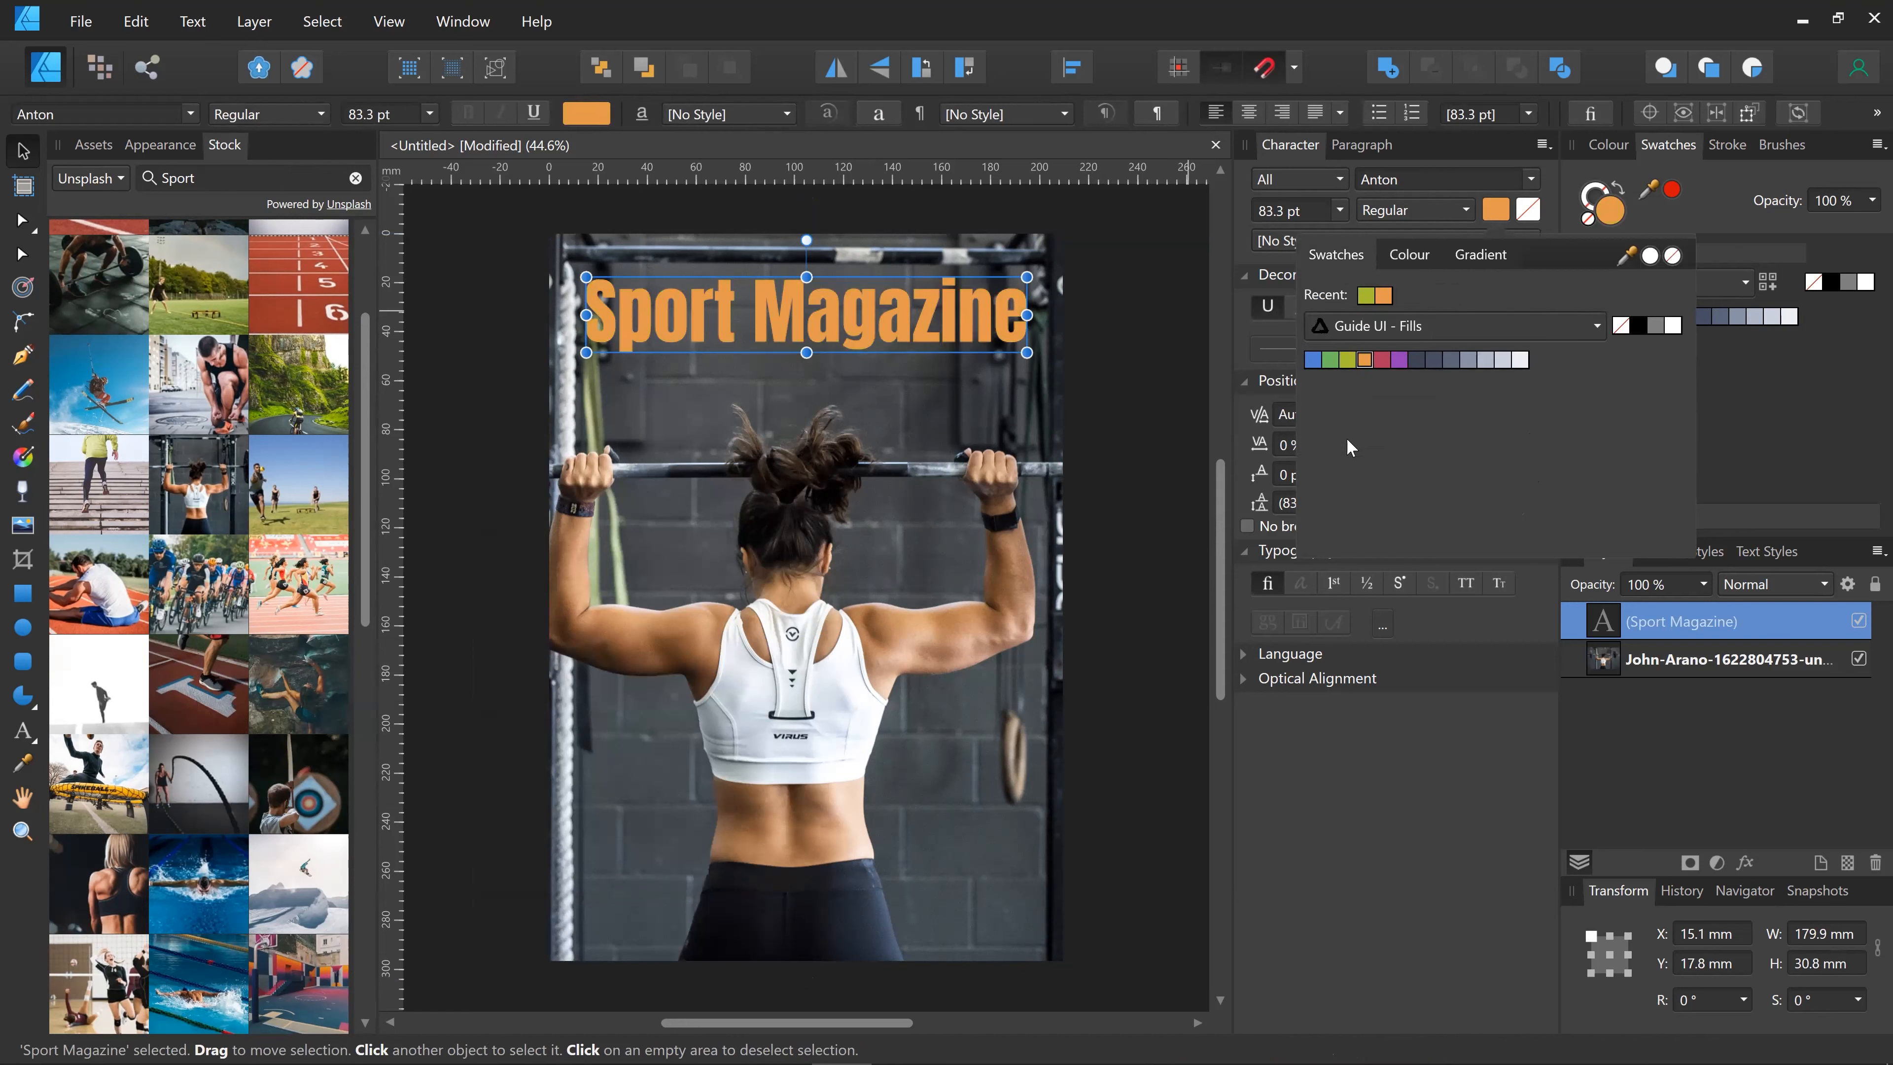
{"action": "left_click", "coordinate": [1313, 359]}
{"action": "left_click", "coordinate": [1365, 359]}
{"action": "left_click", "coordinate": [1639, 325]}
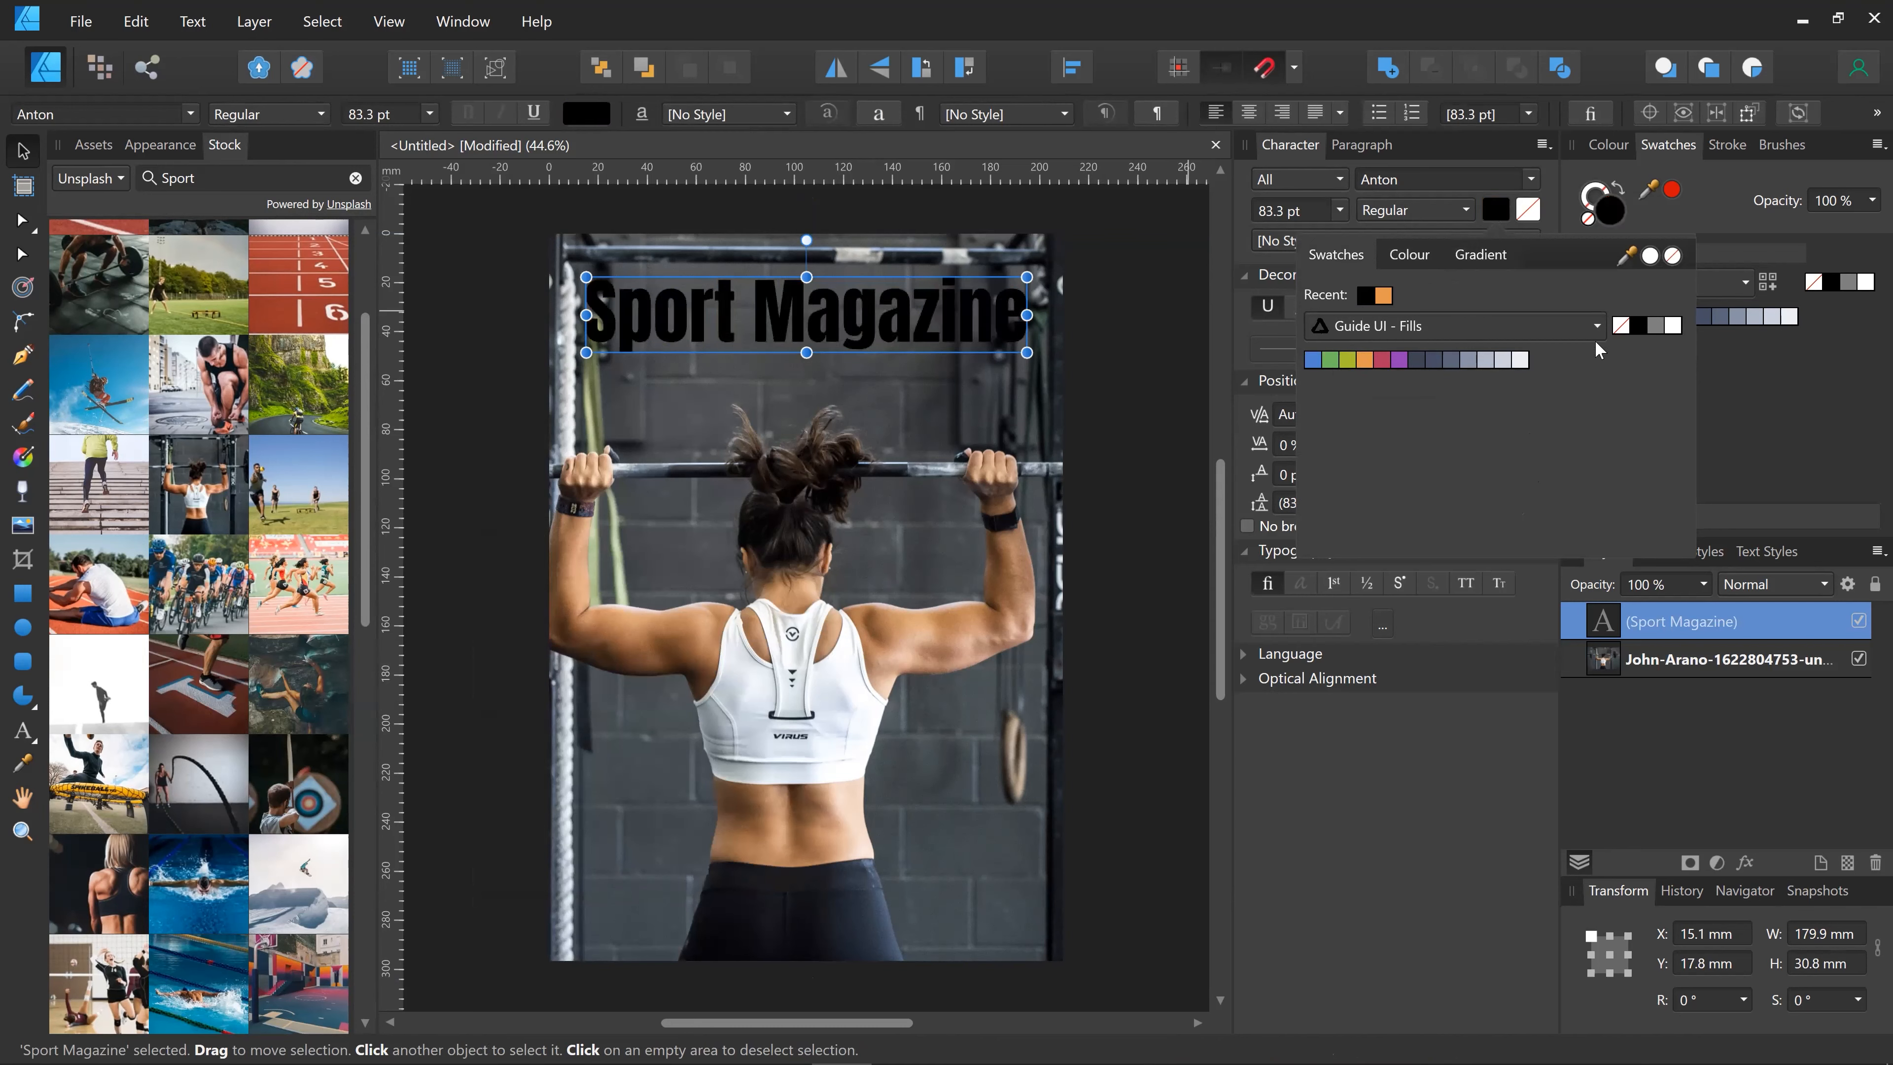
{"action": "left_click", "coordinate": [1358, 362]}
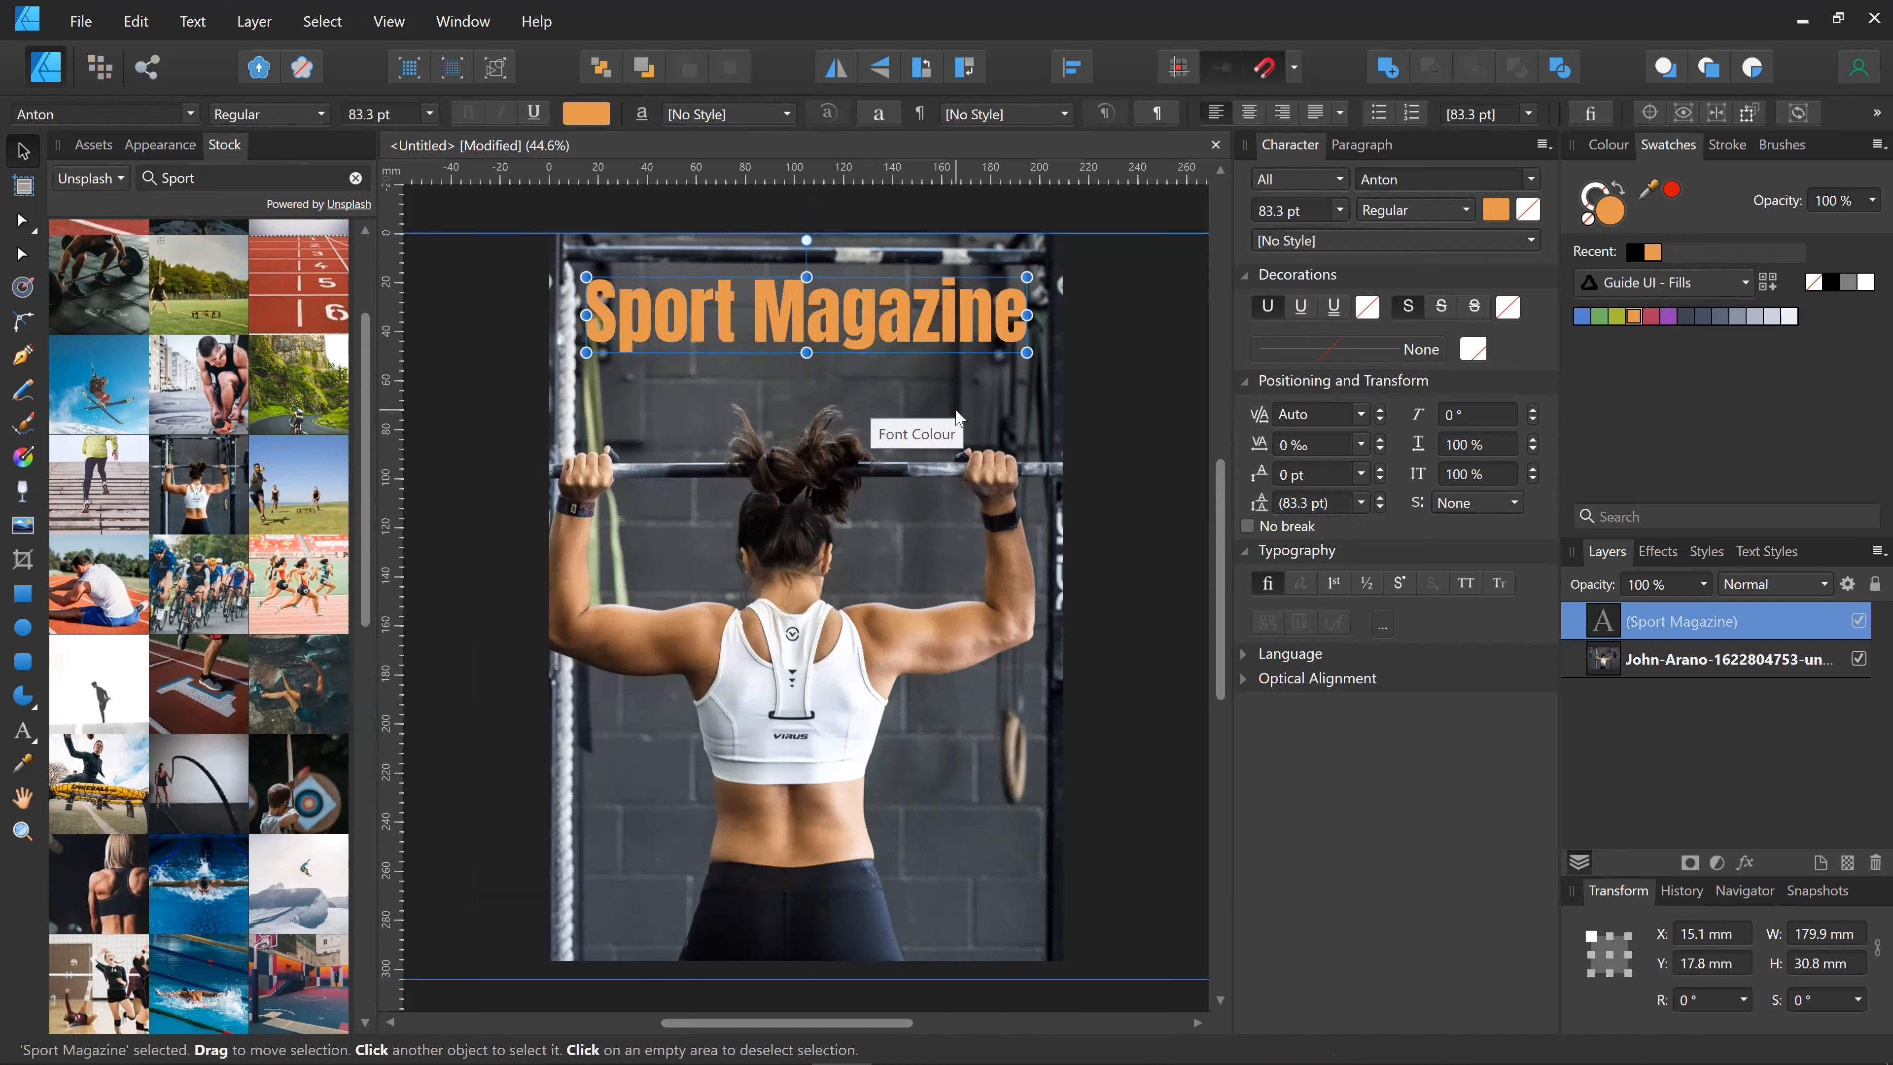
Step: Deselect everything and turn on the display of the page margins
{"action": "left_click", "coordinate": [966, 451]}
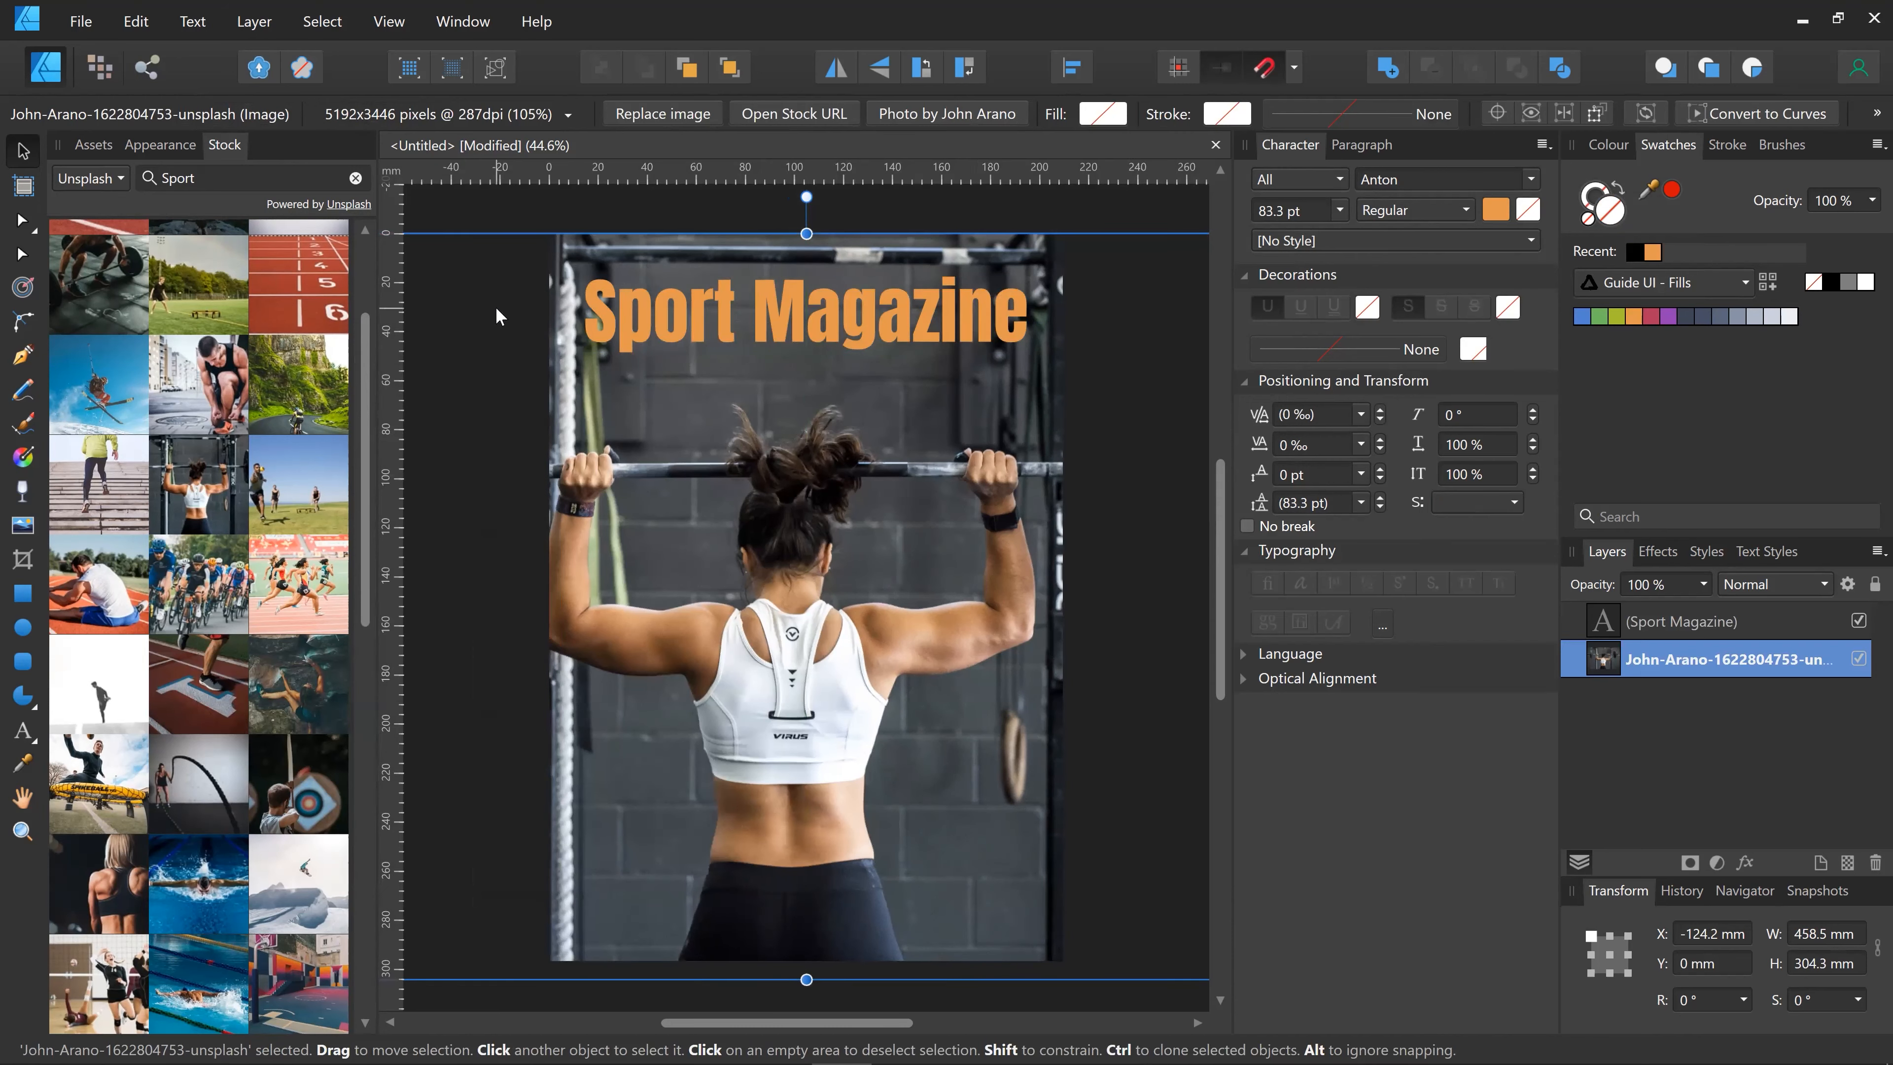
{"action": "left_click", "coordinate": [529, 199]}
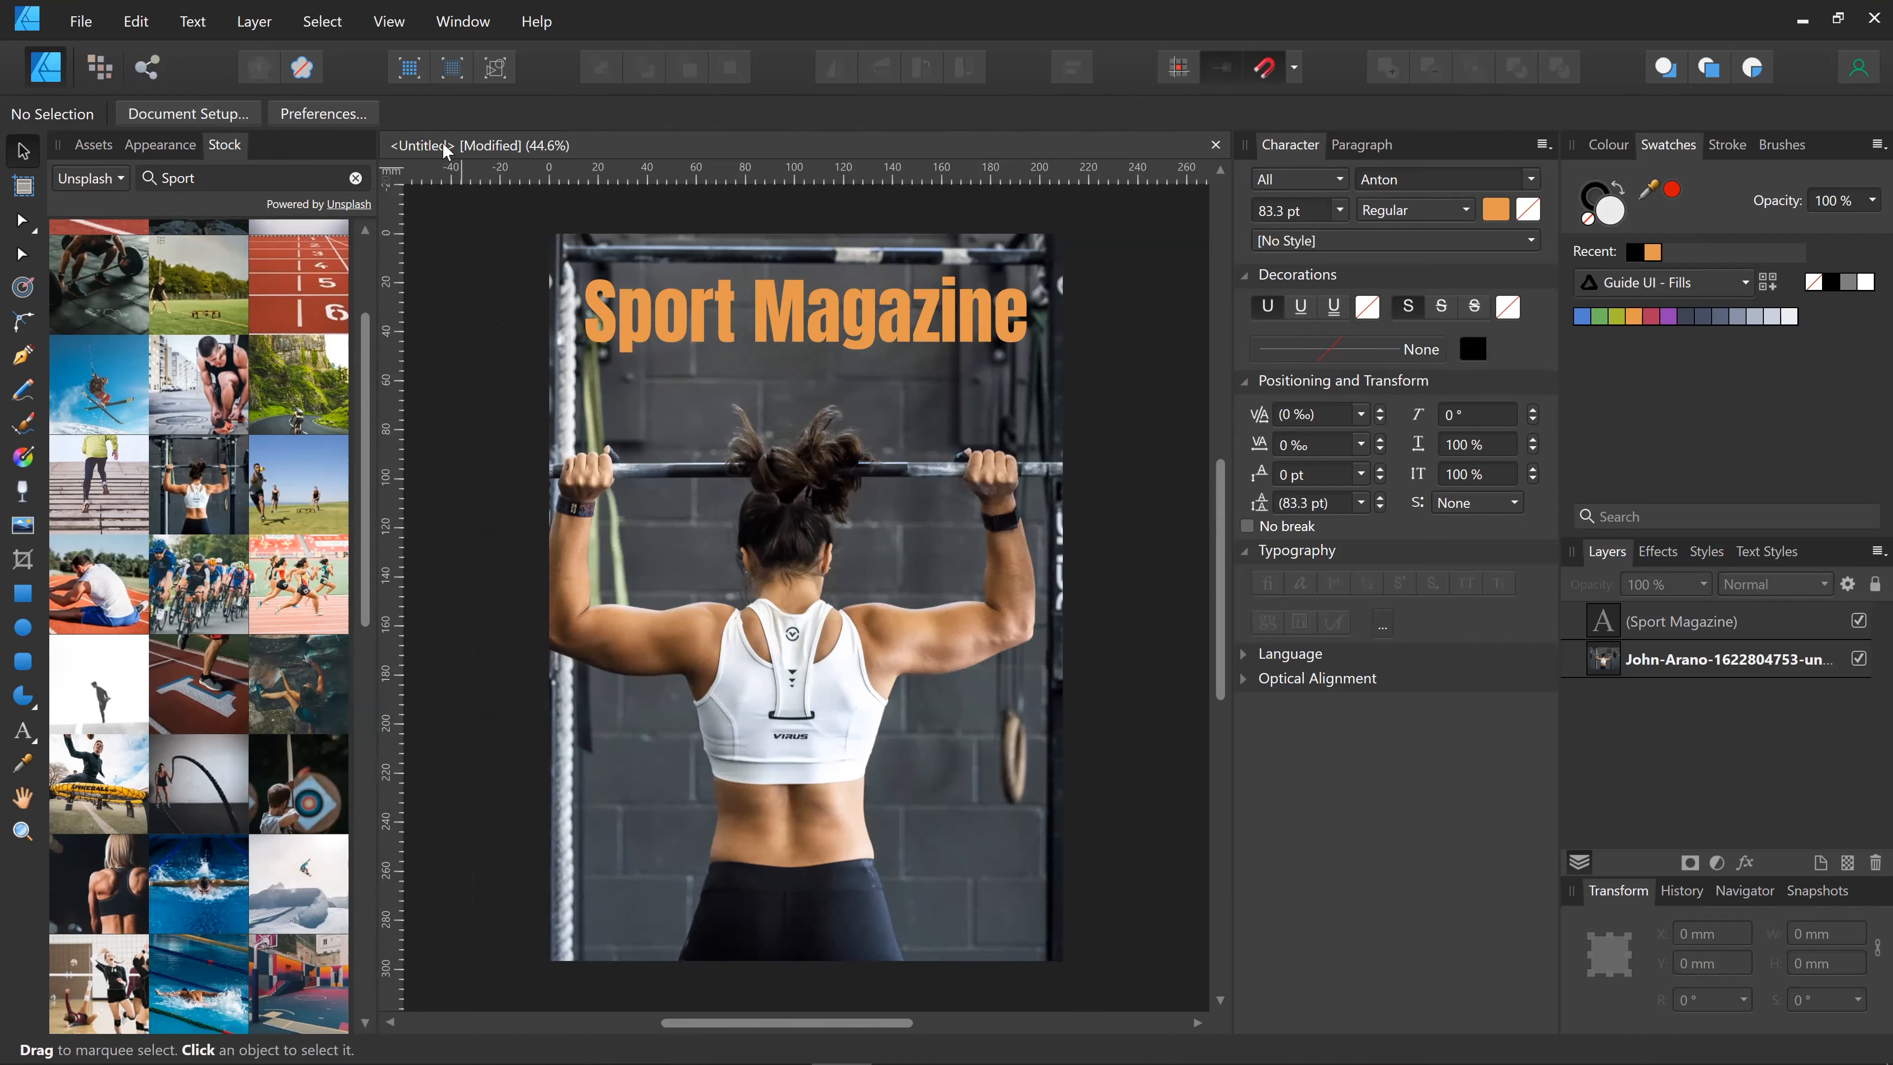
{"action": "key", "text": "alt+v"}
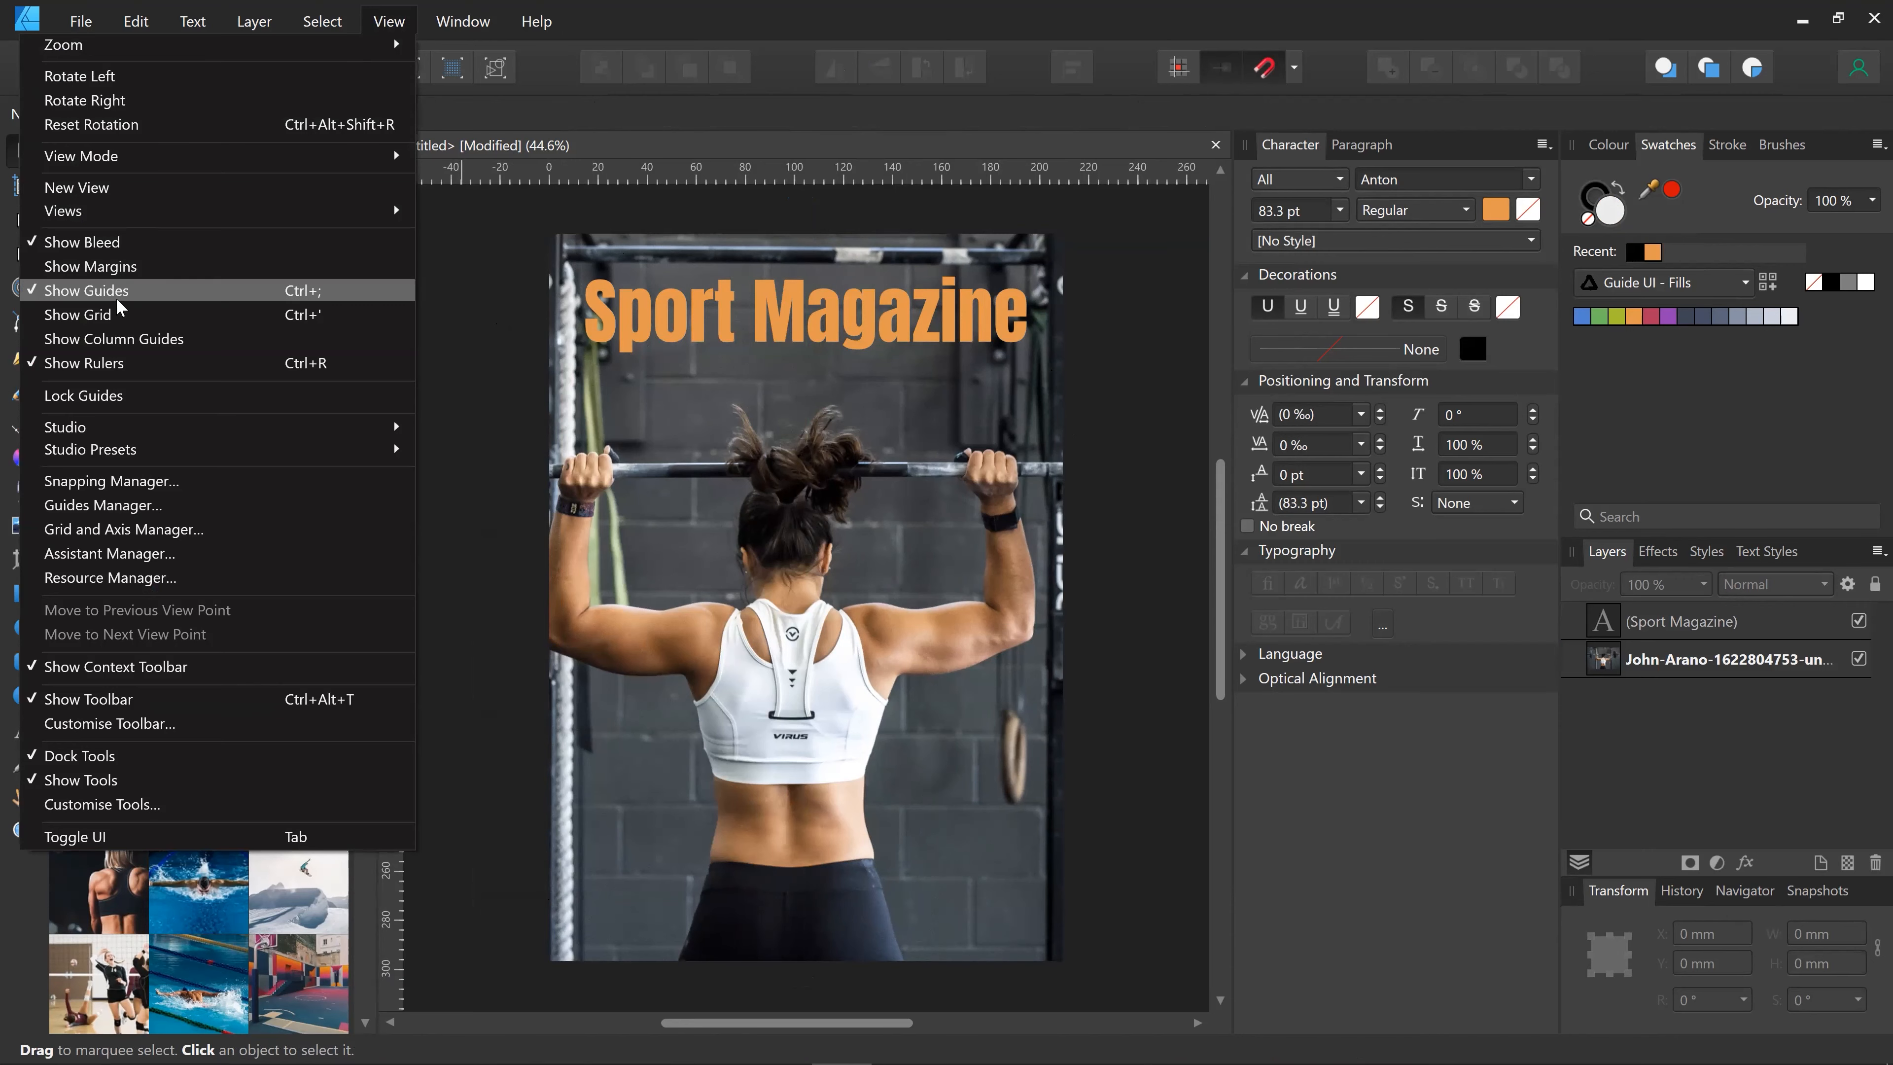
{"action": "left_click", "coordinate": [119, 266]}
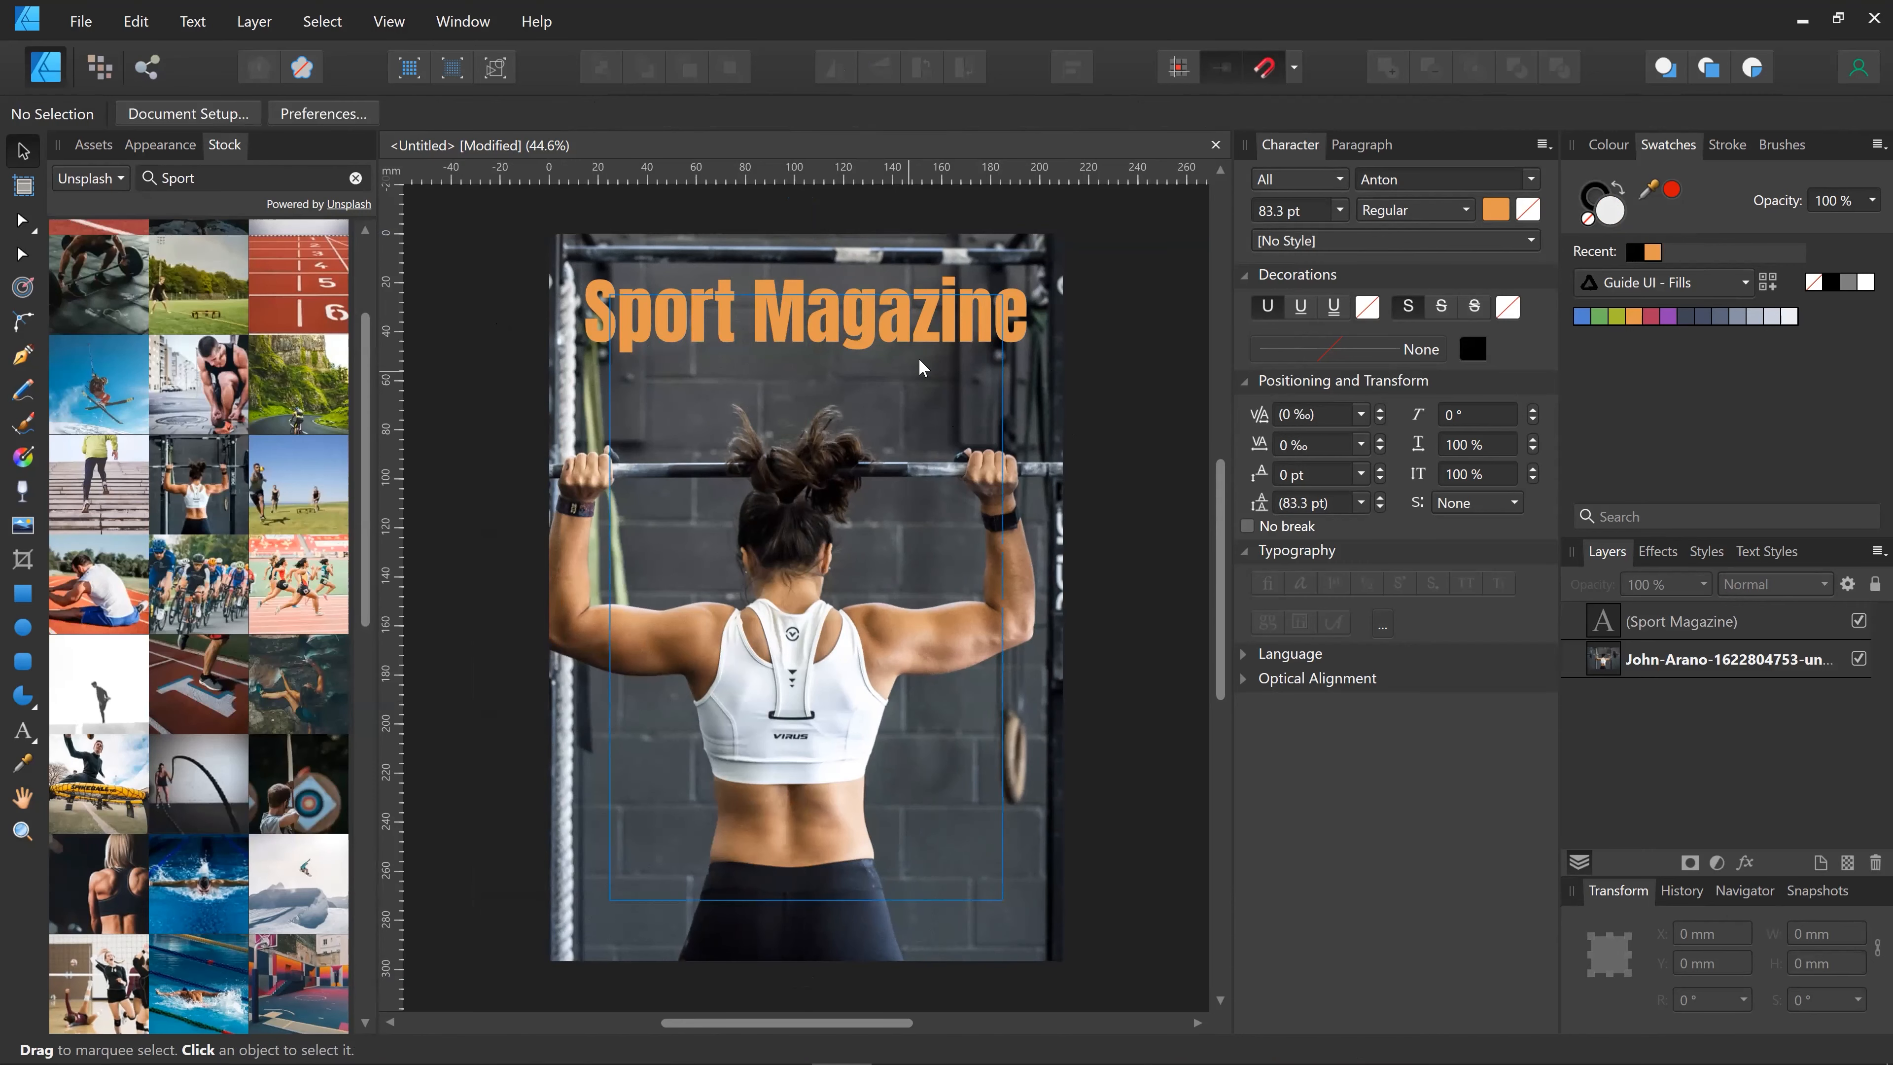
Step: Scale the title down to about 165 × 28.3 mm and place its upper-left corner on the margins at X 25, Y 25 mm
{"action": "left_click", "coordinate": [932, 332]}
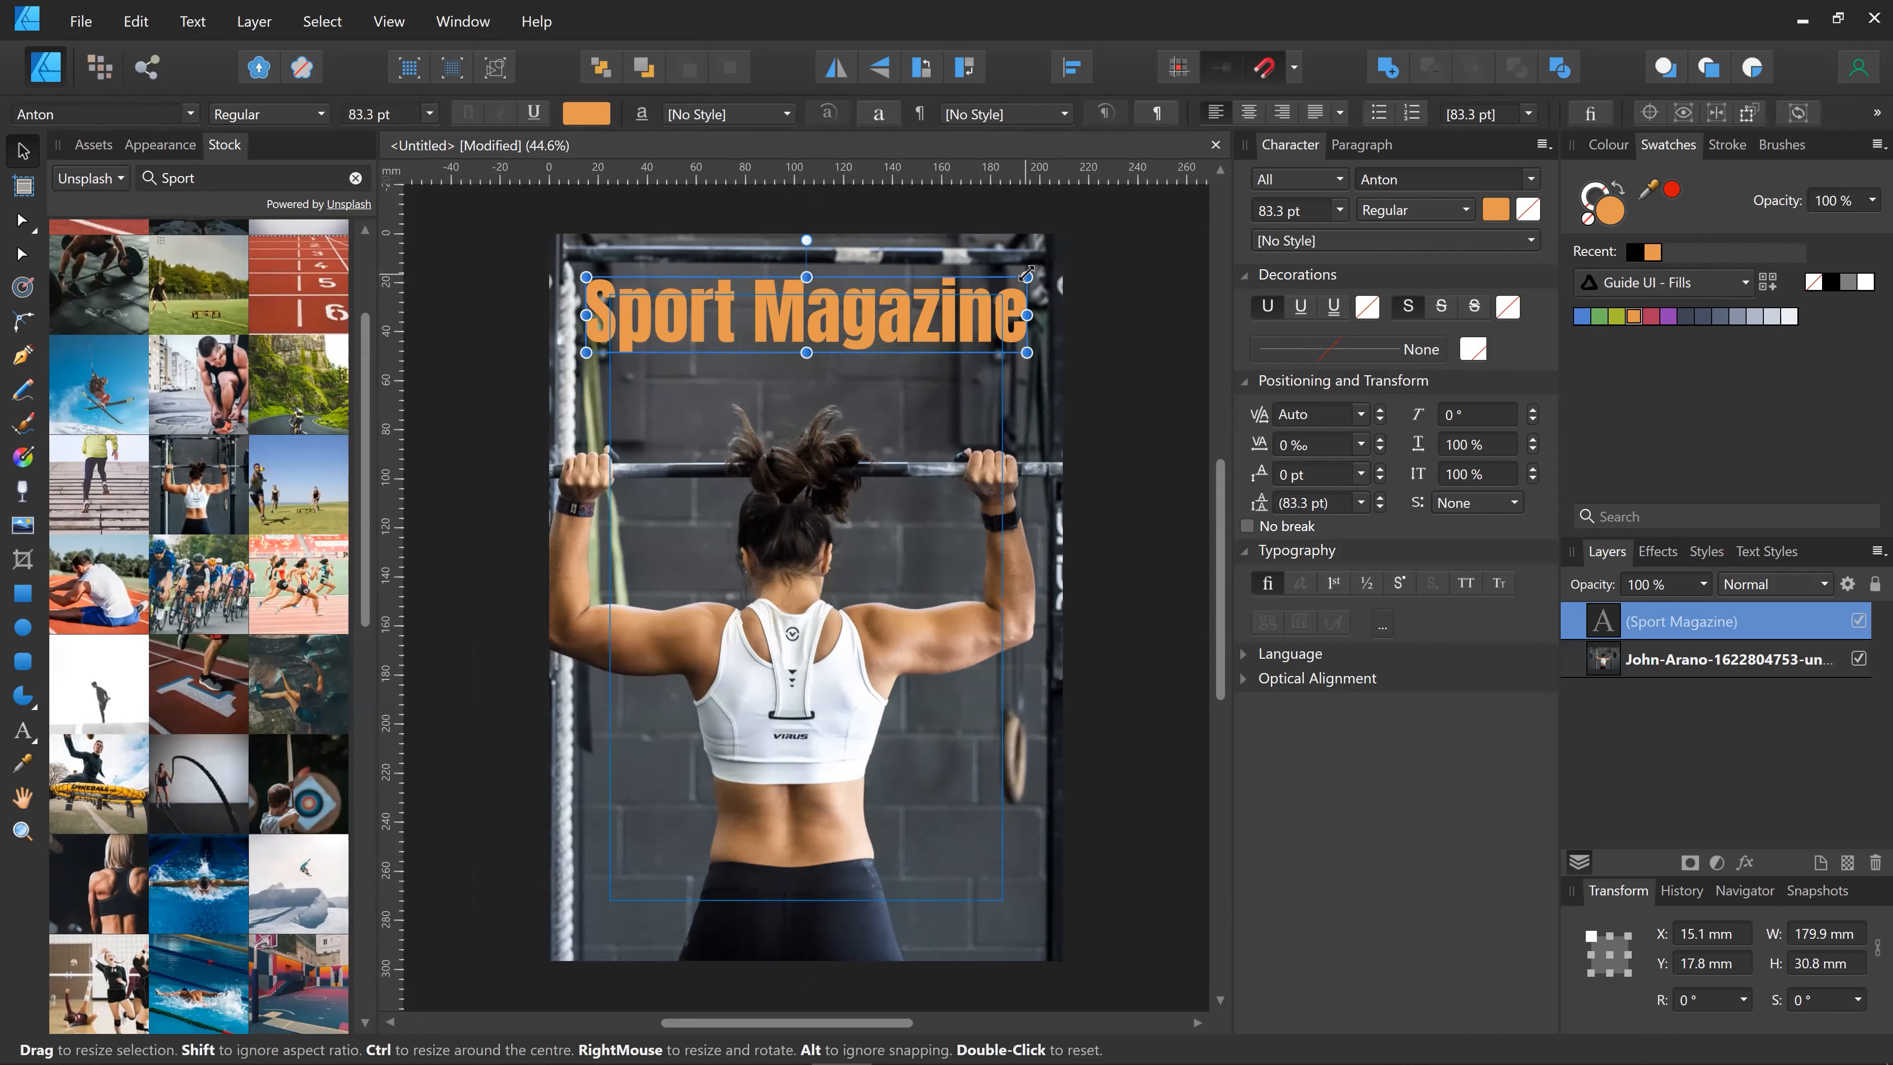
{"action": "left_click_drag", "start_coordinate": [1026, 274], "coordinate": [1004, 281]}
{"action": "left_click_drag", "start_coordinate": [896, 311], "coordinate": [908, 310]}
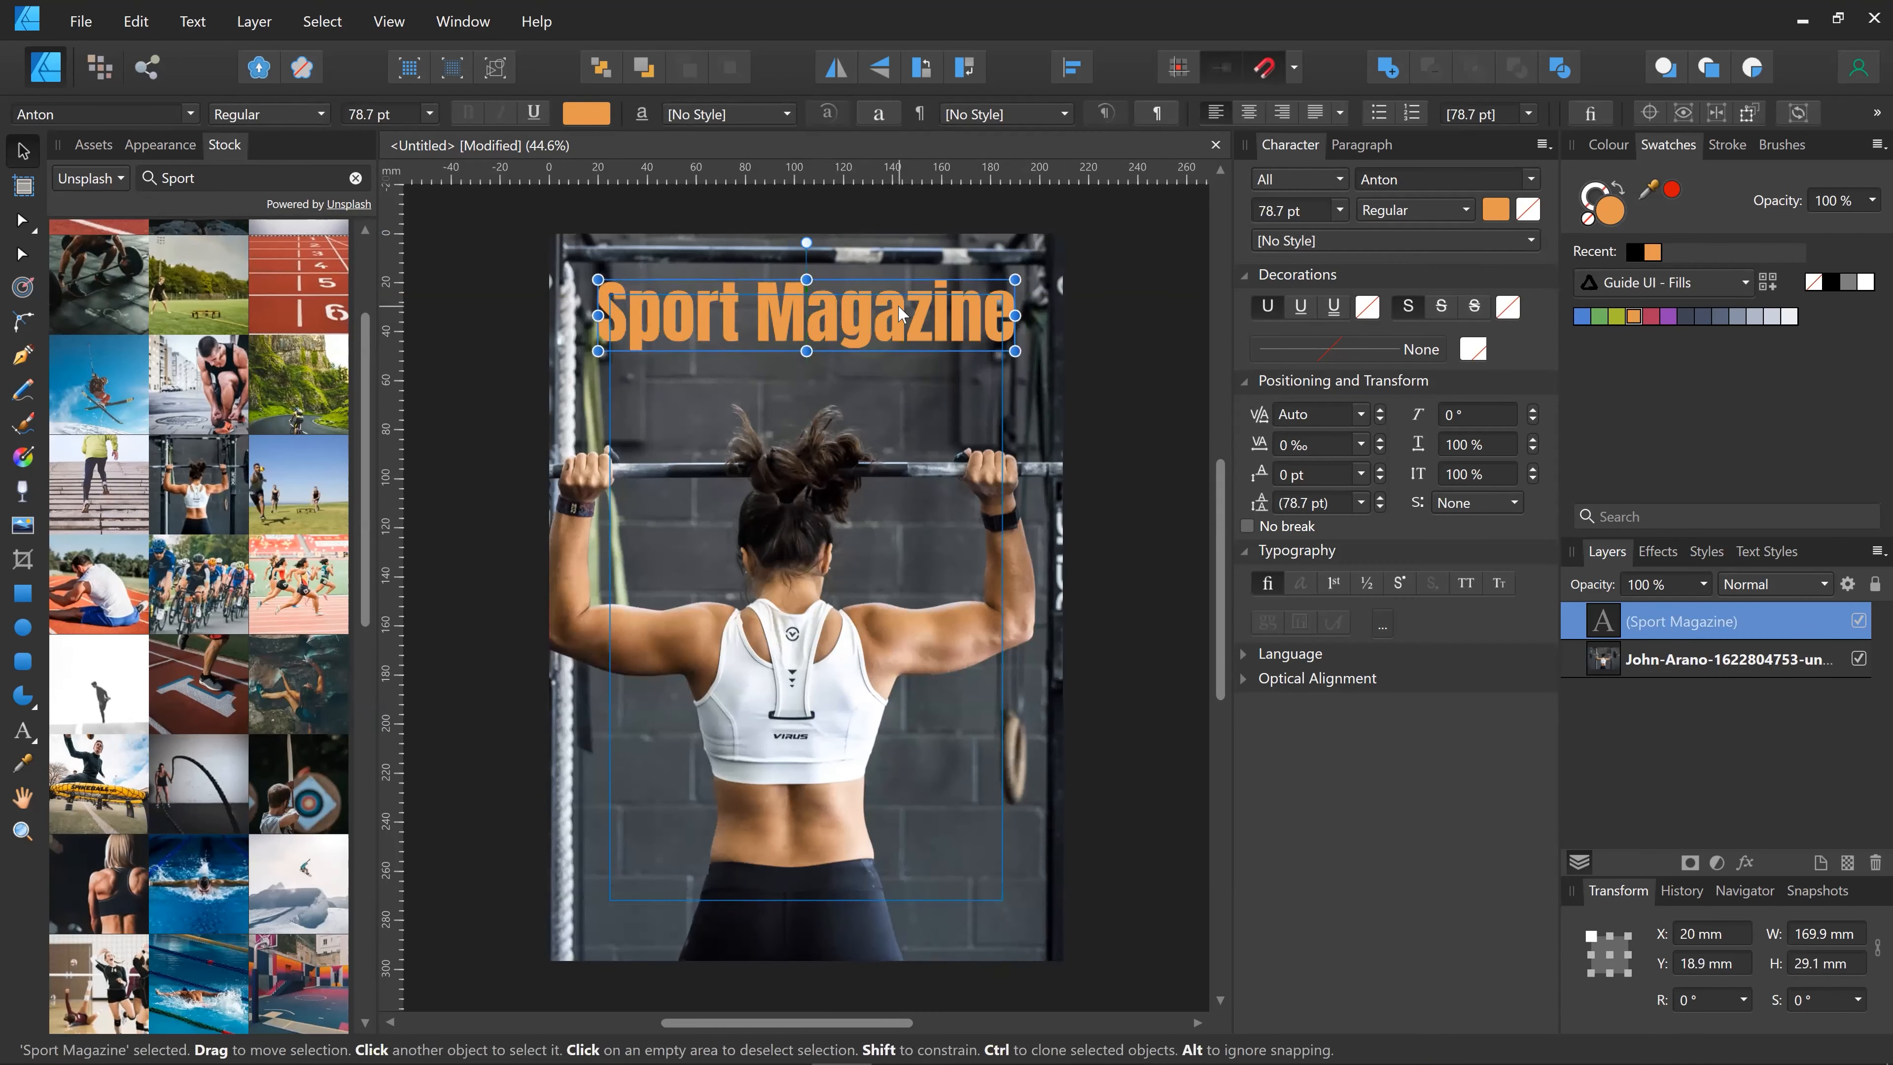
{"action": "left_click_drag", "start_coordinate": [594, 349], "coordinate": [610, 351]}
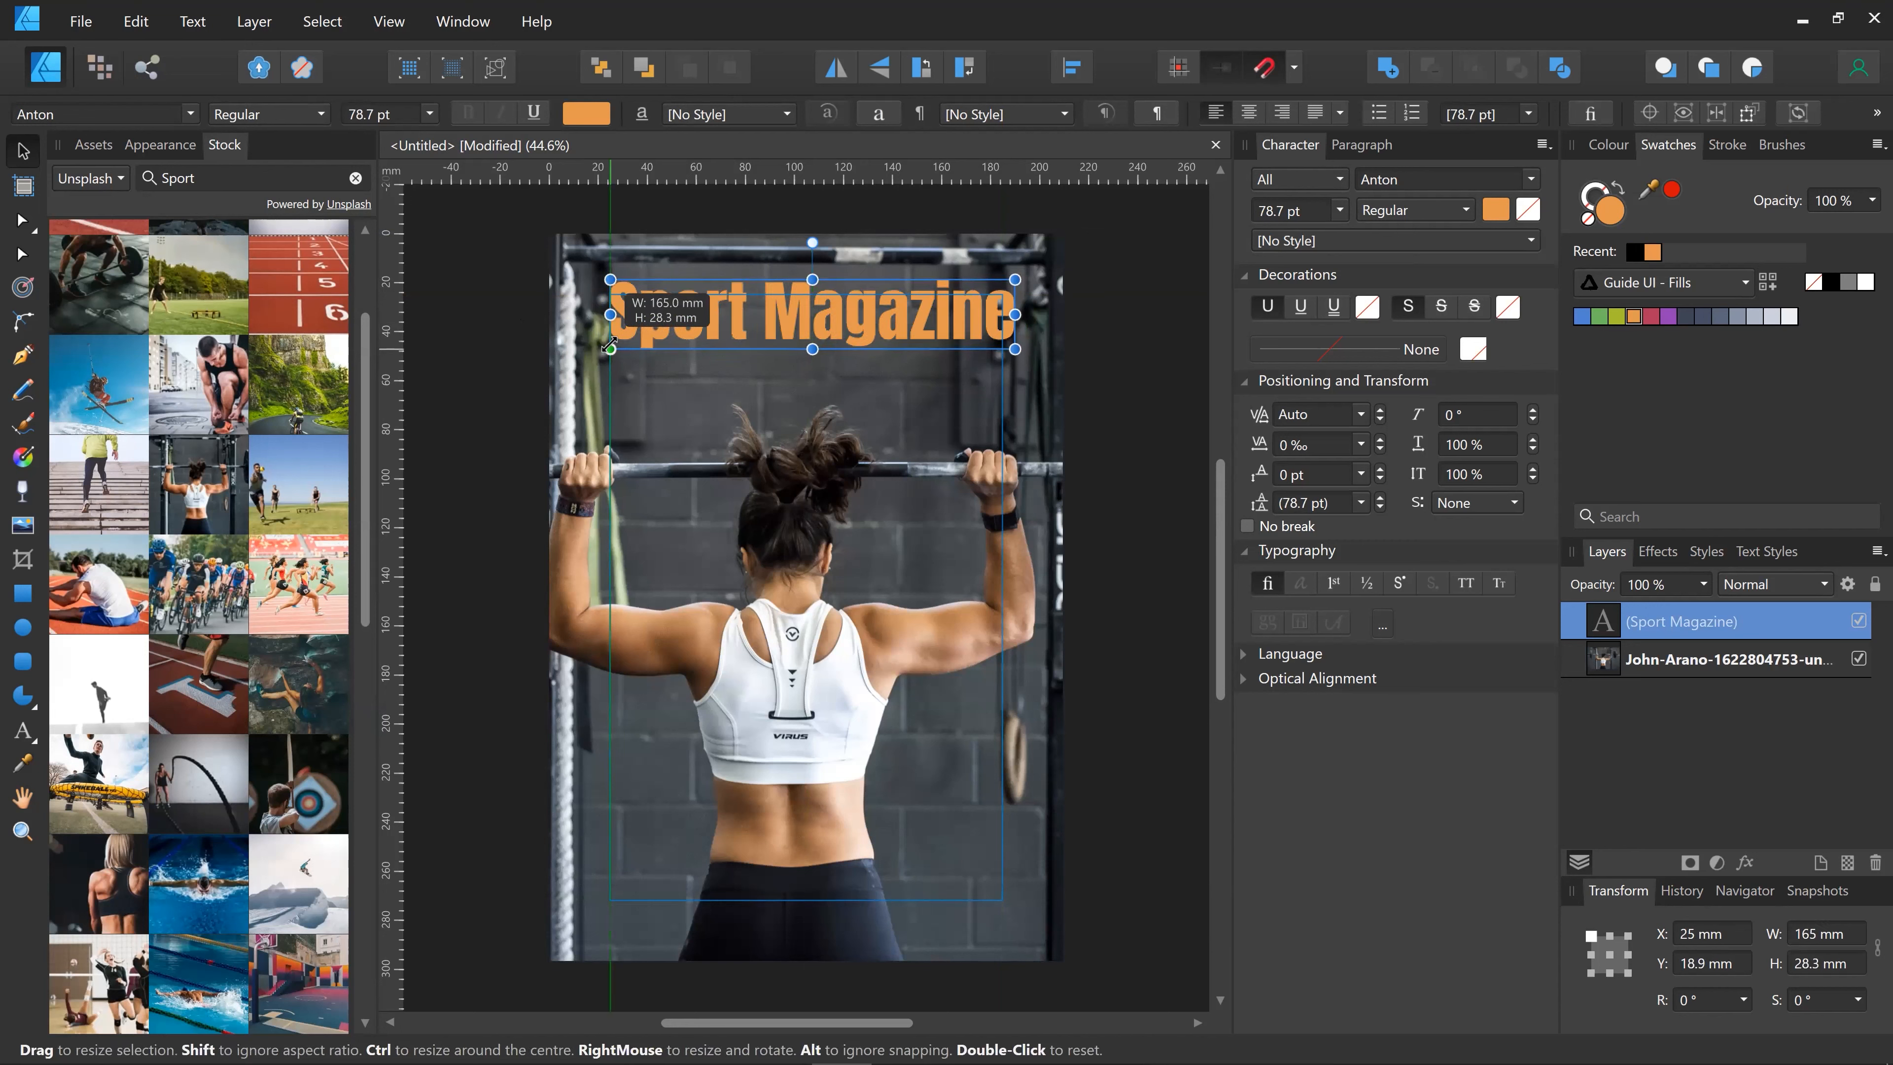
{"action": "left_click_drag", "start_coordinate": [846, 329], "coordinate": [847, 345]}
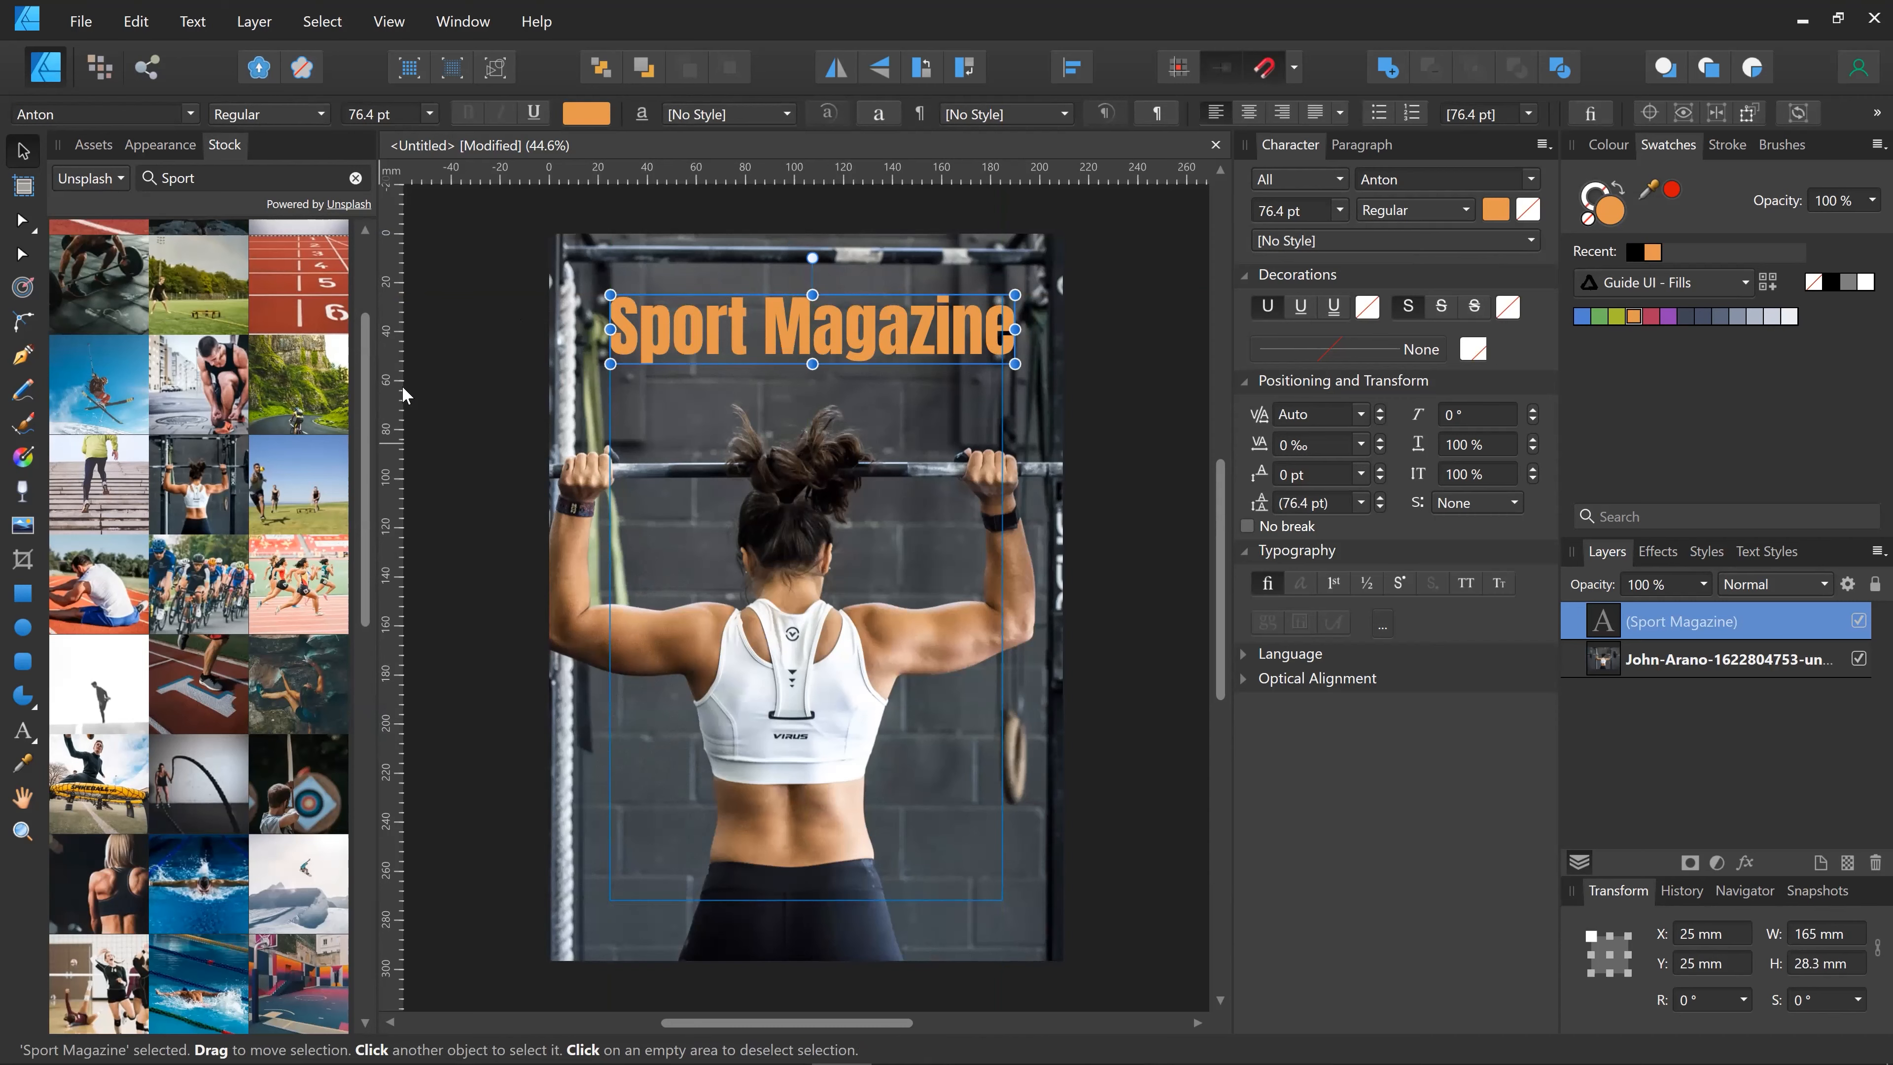
{"action": "left_click", "coordinate": [477, 317]}
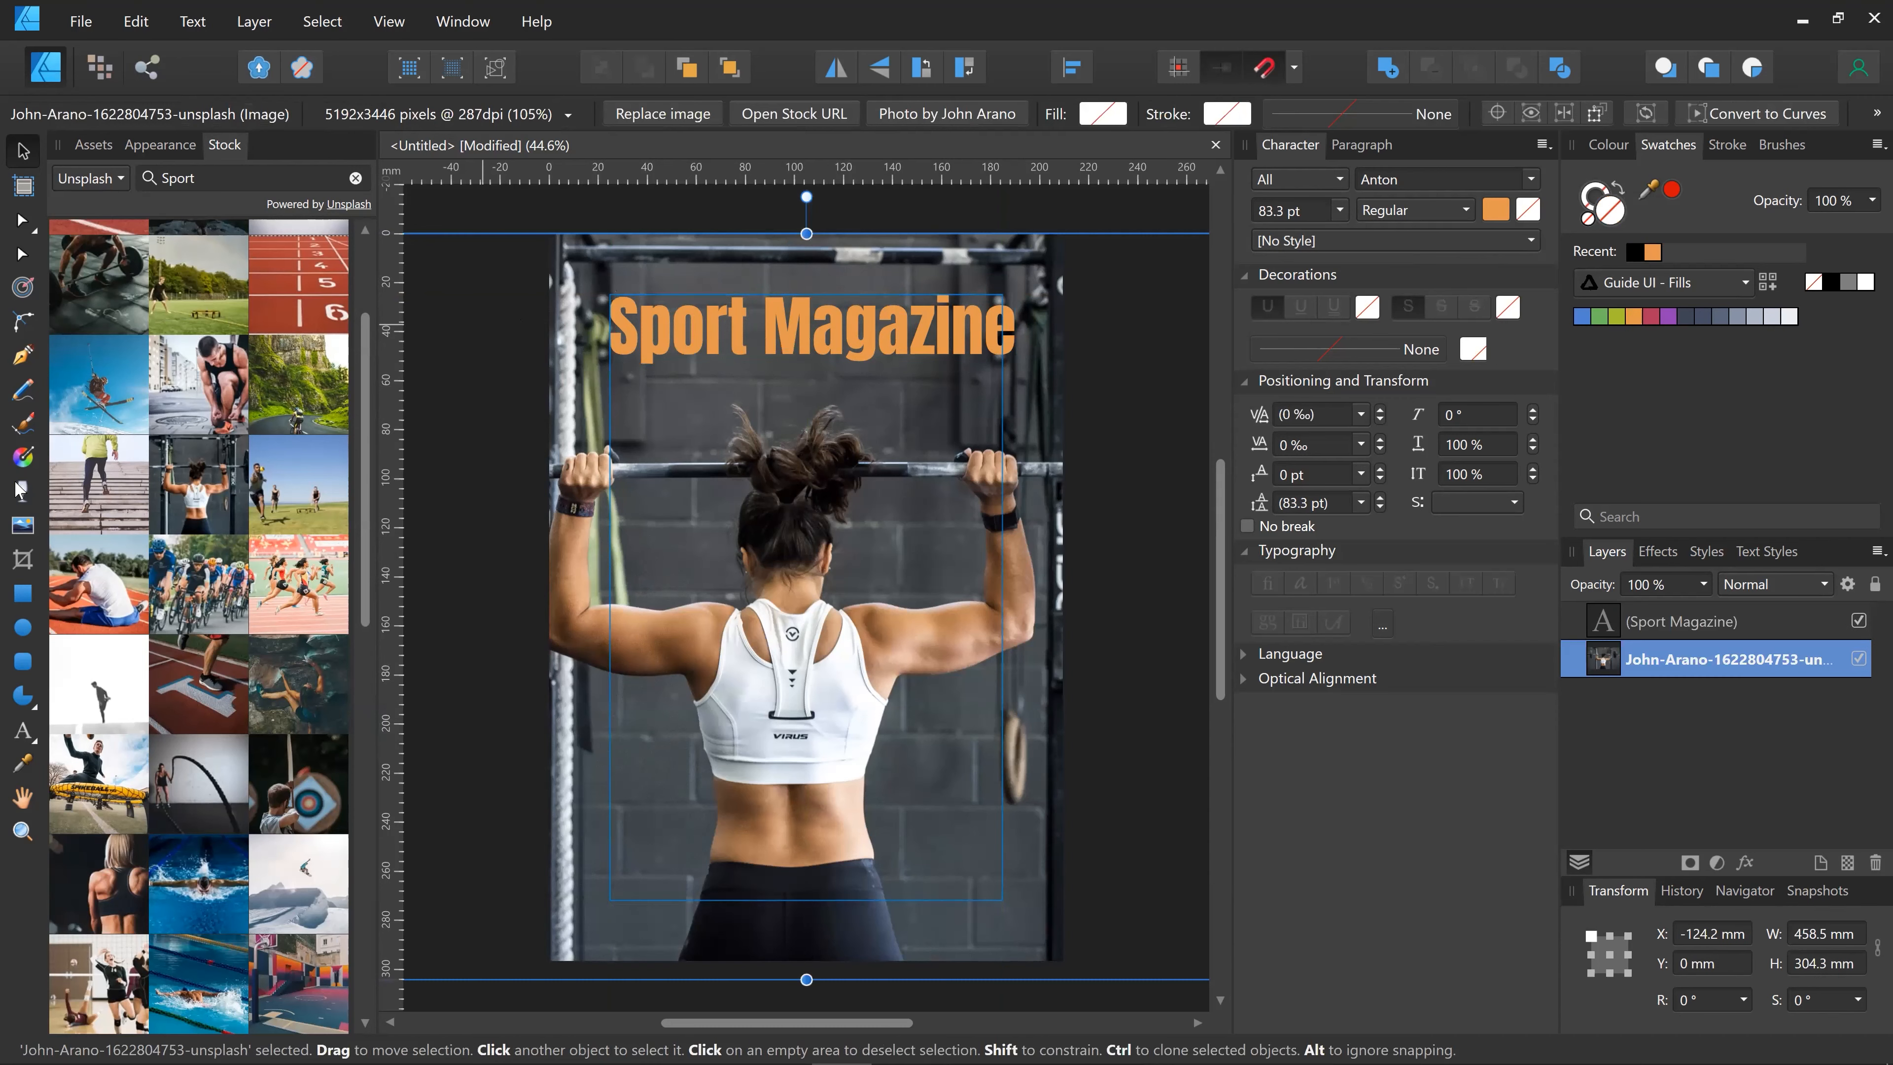
Step: Draw a text frame of about 52 × 59 mm against the page's left margin and fill it with filler text
{"action": "left_click", "coordinate": [26, 742]}
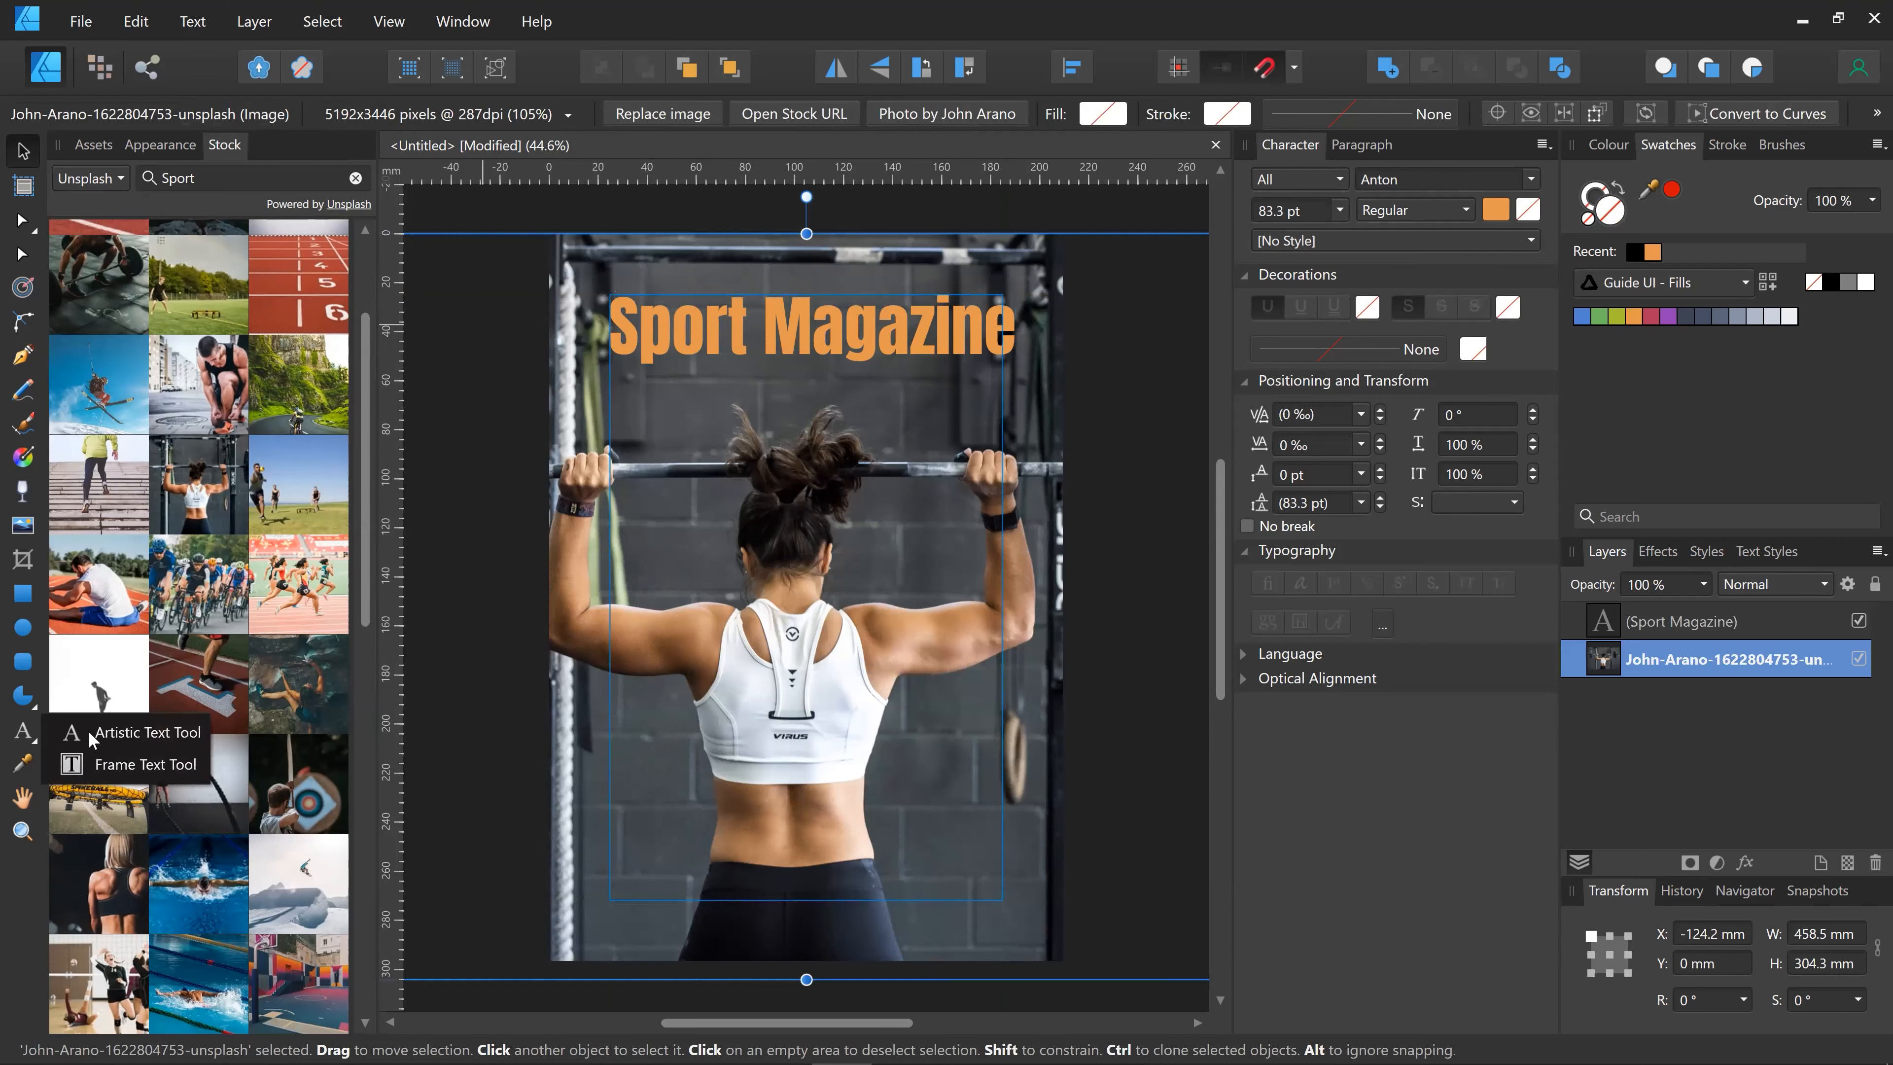
{"action": "left_click", "coordinate": [144, 765]}
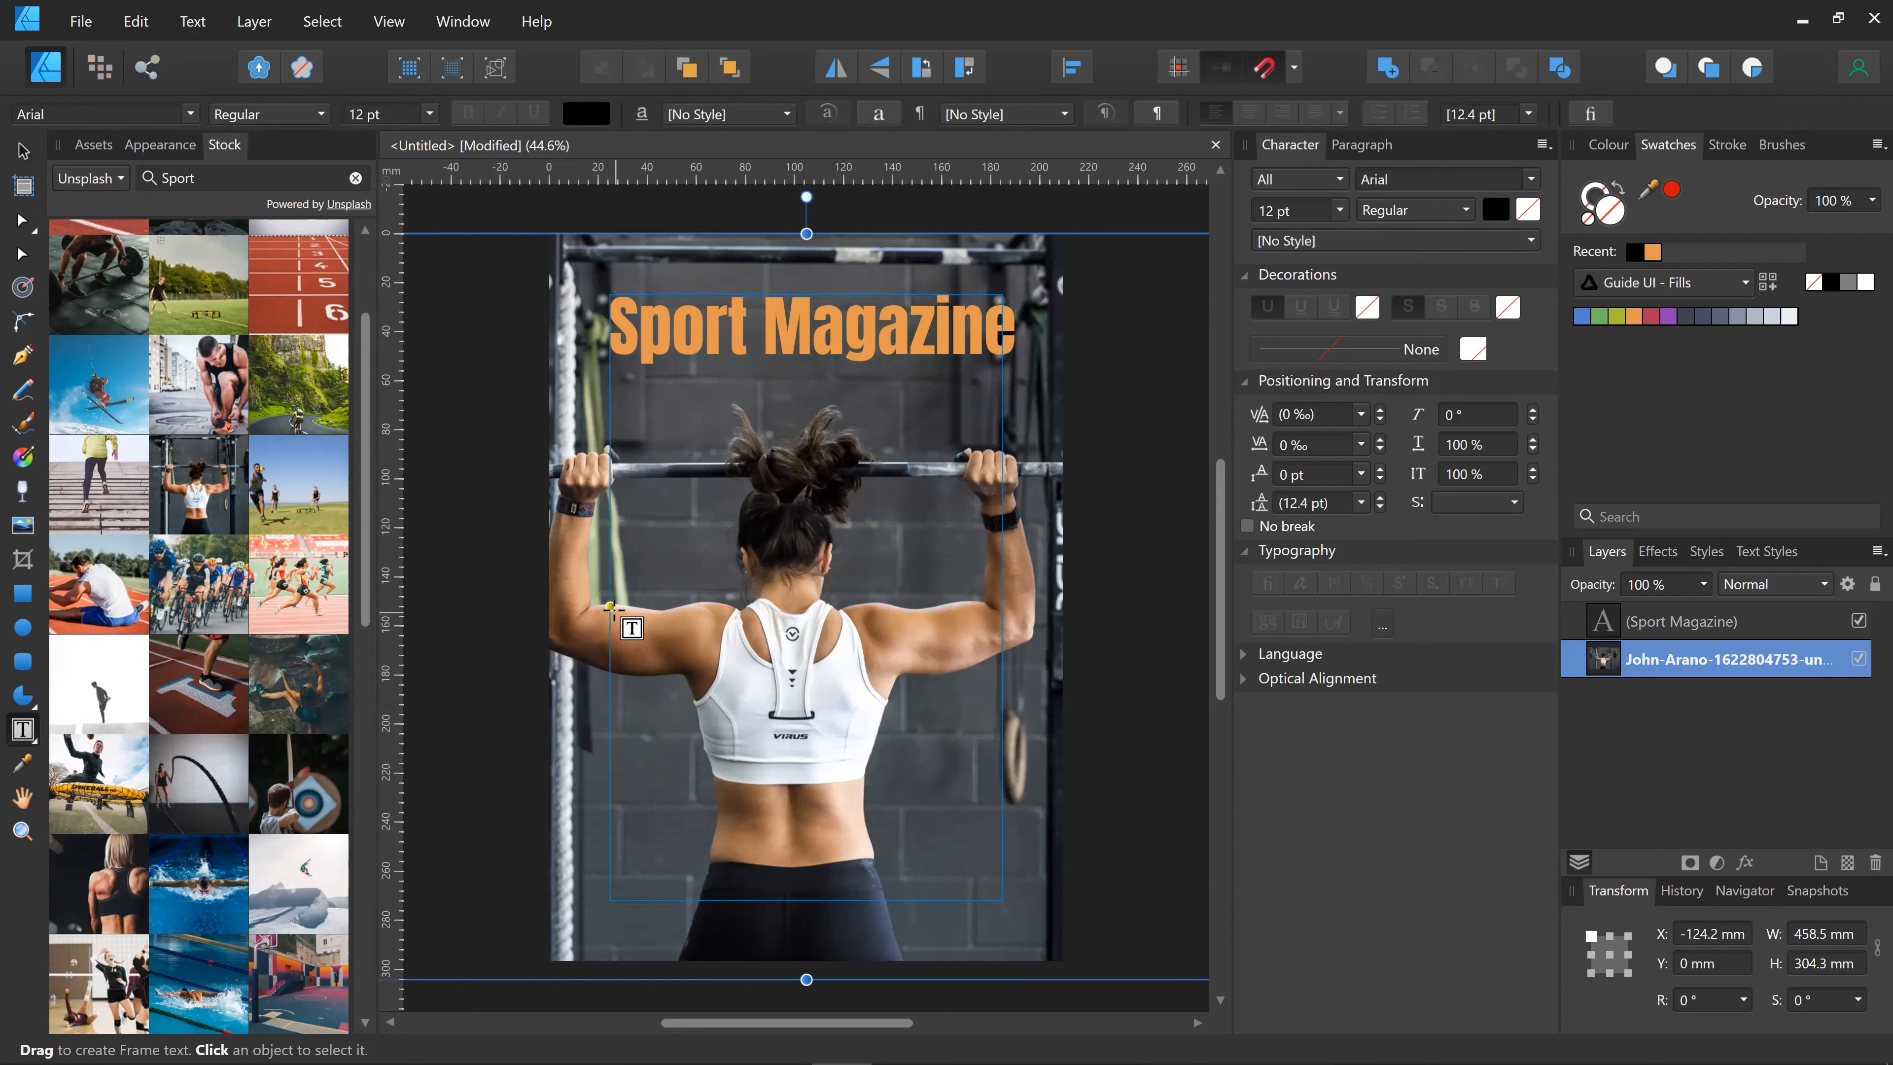
{"action": "left_click_drag", "start_coordinate": [609, 606], "coordinate": [737, 752]}
{"action": "right_click", "coordinate": [643, 635]}
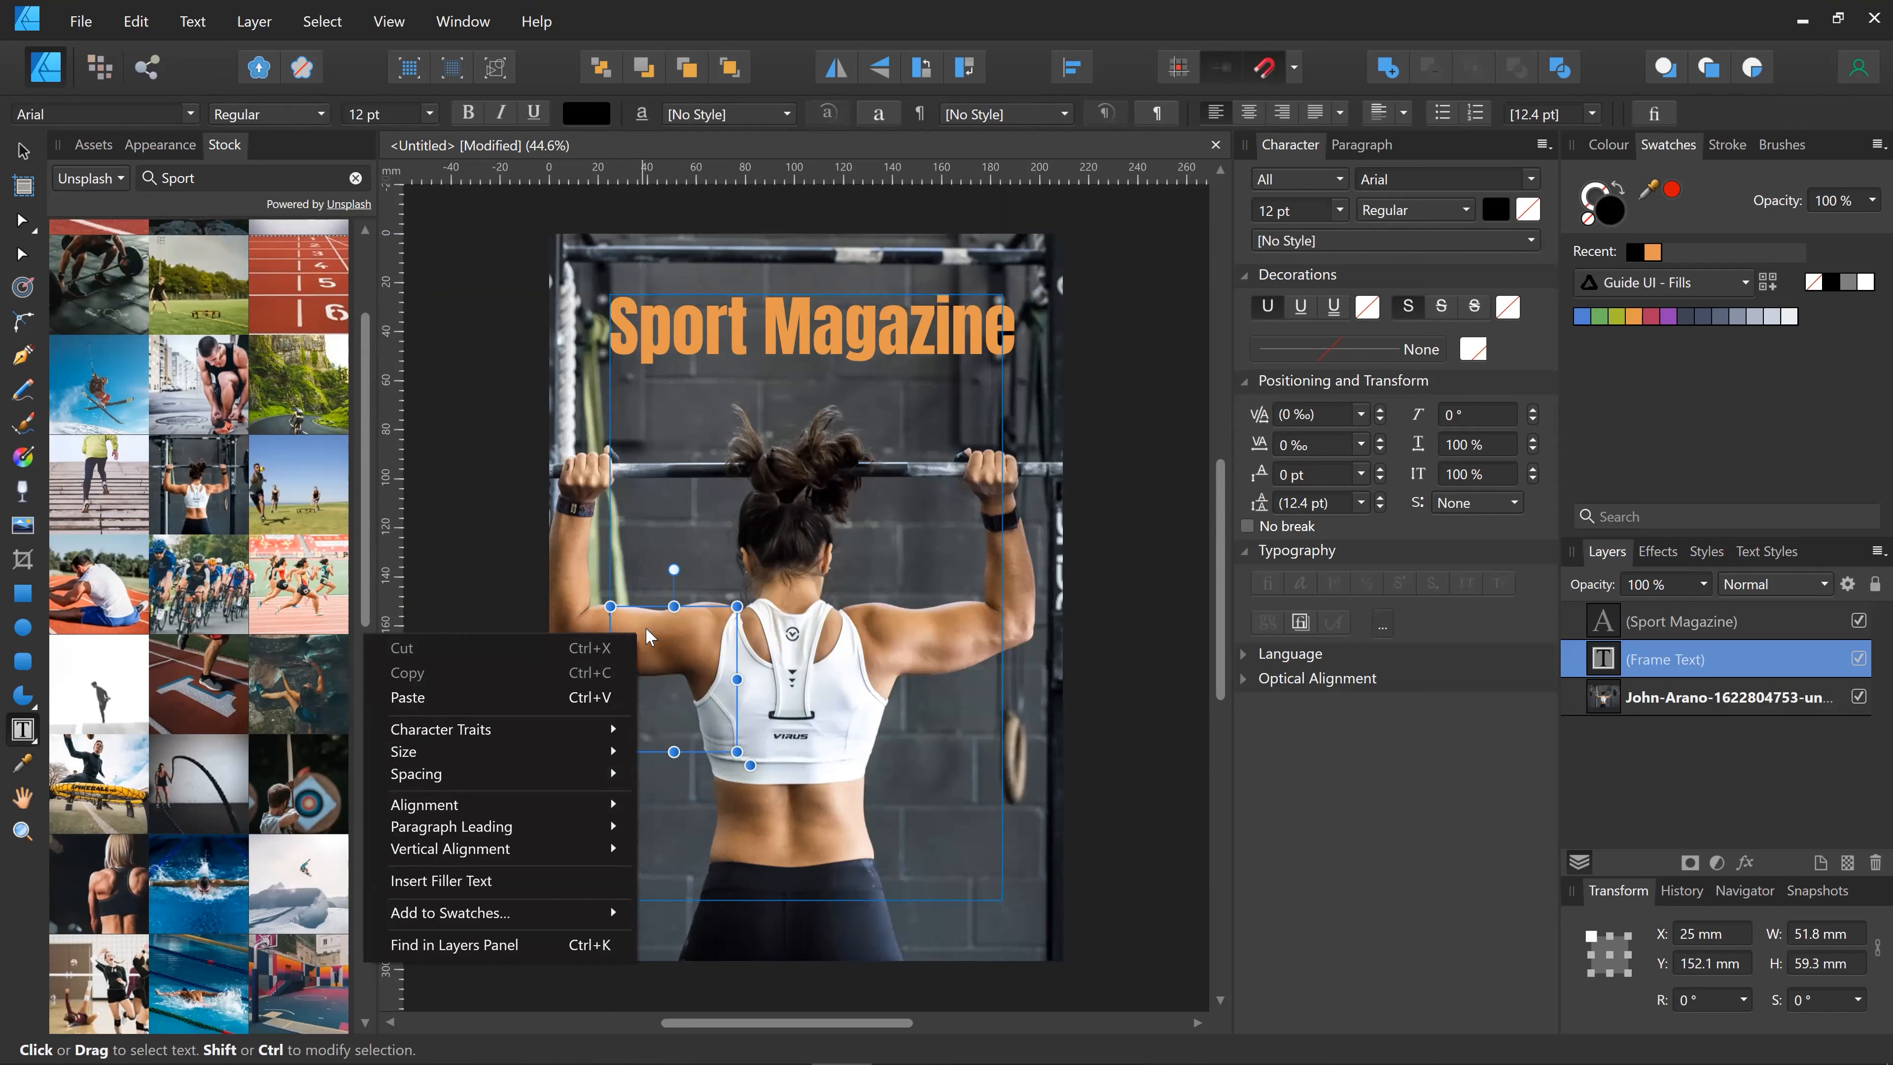
{"action": "left_click", "coordinate": [697, 634]}
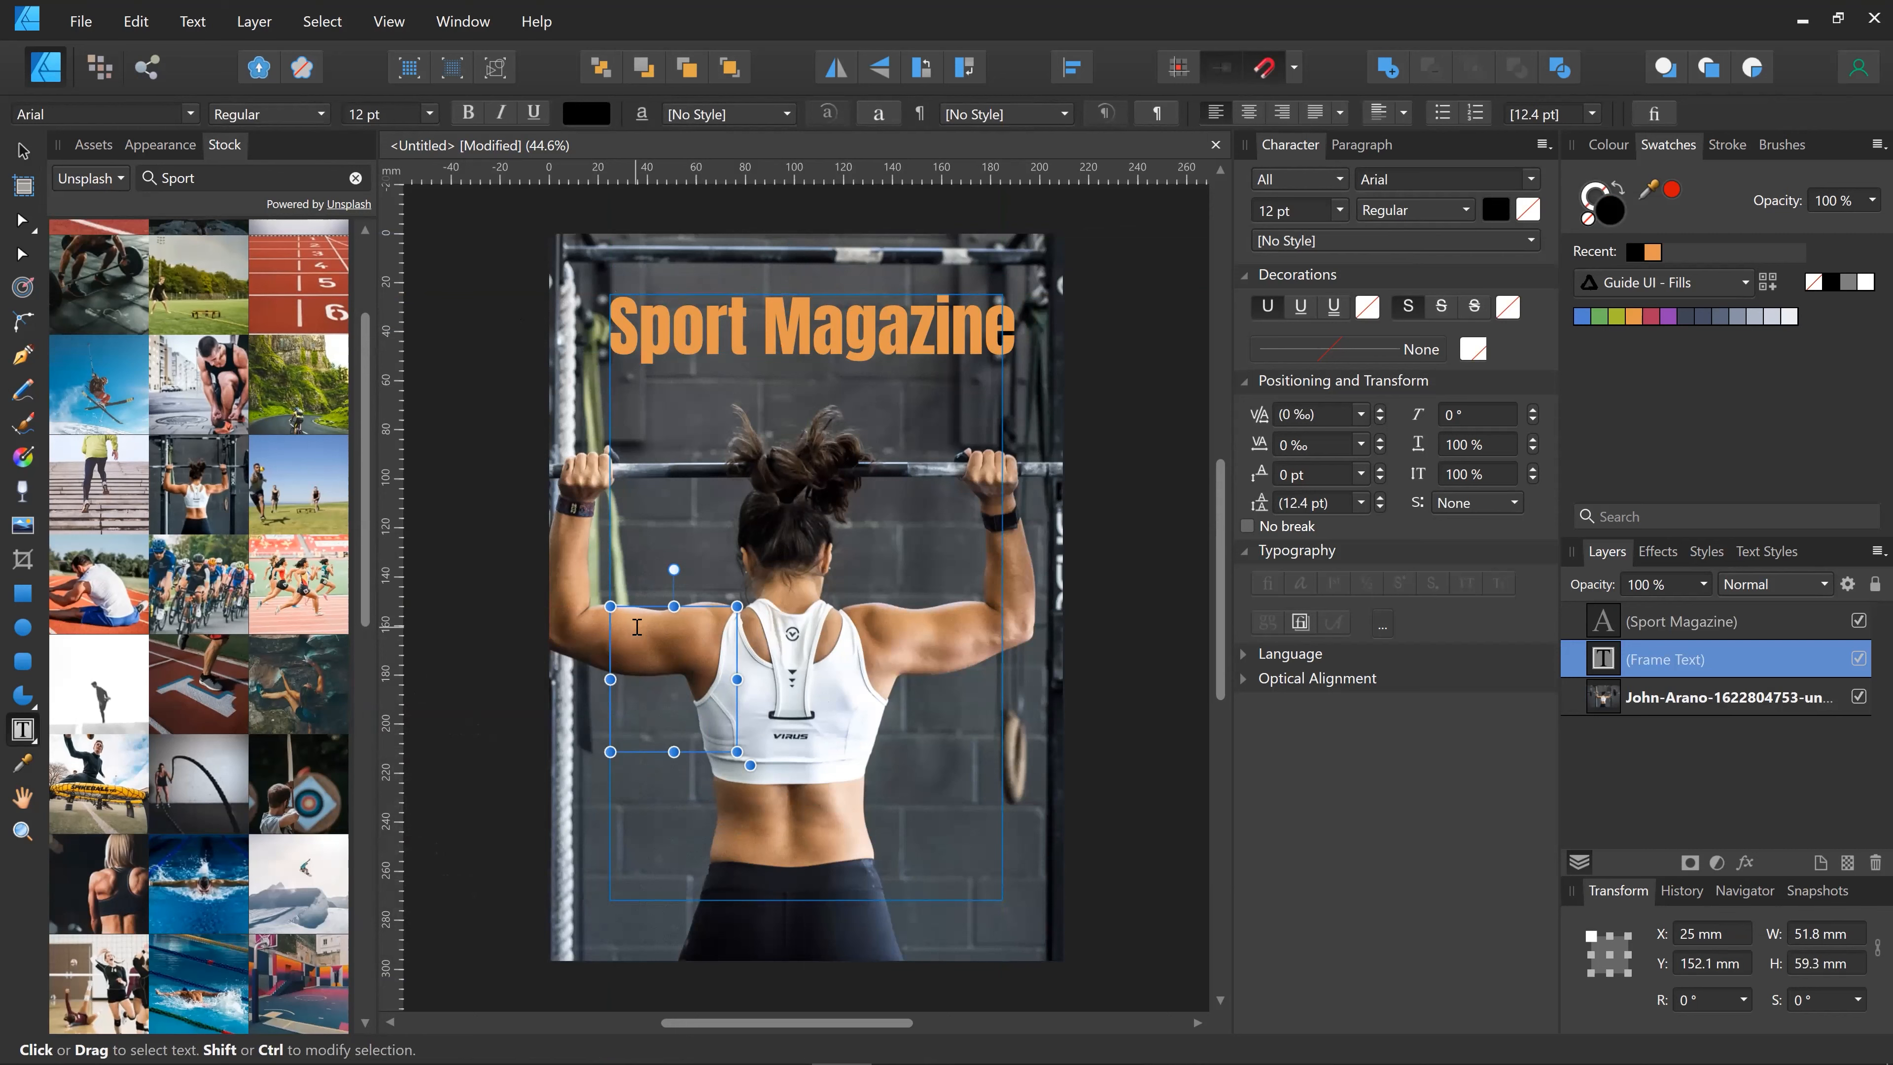
{"action": "right_click", "coordinate": [616, 625]}
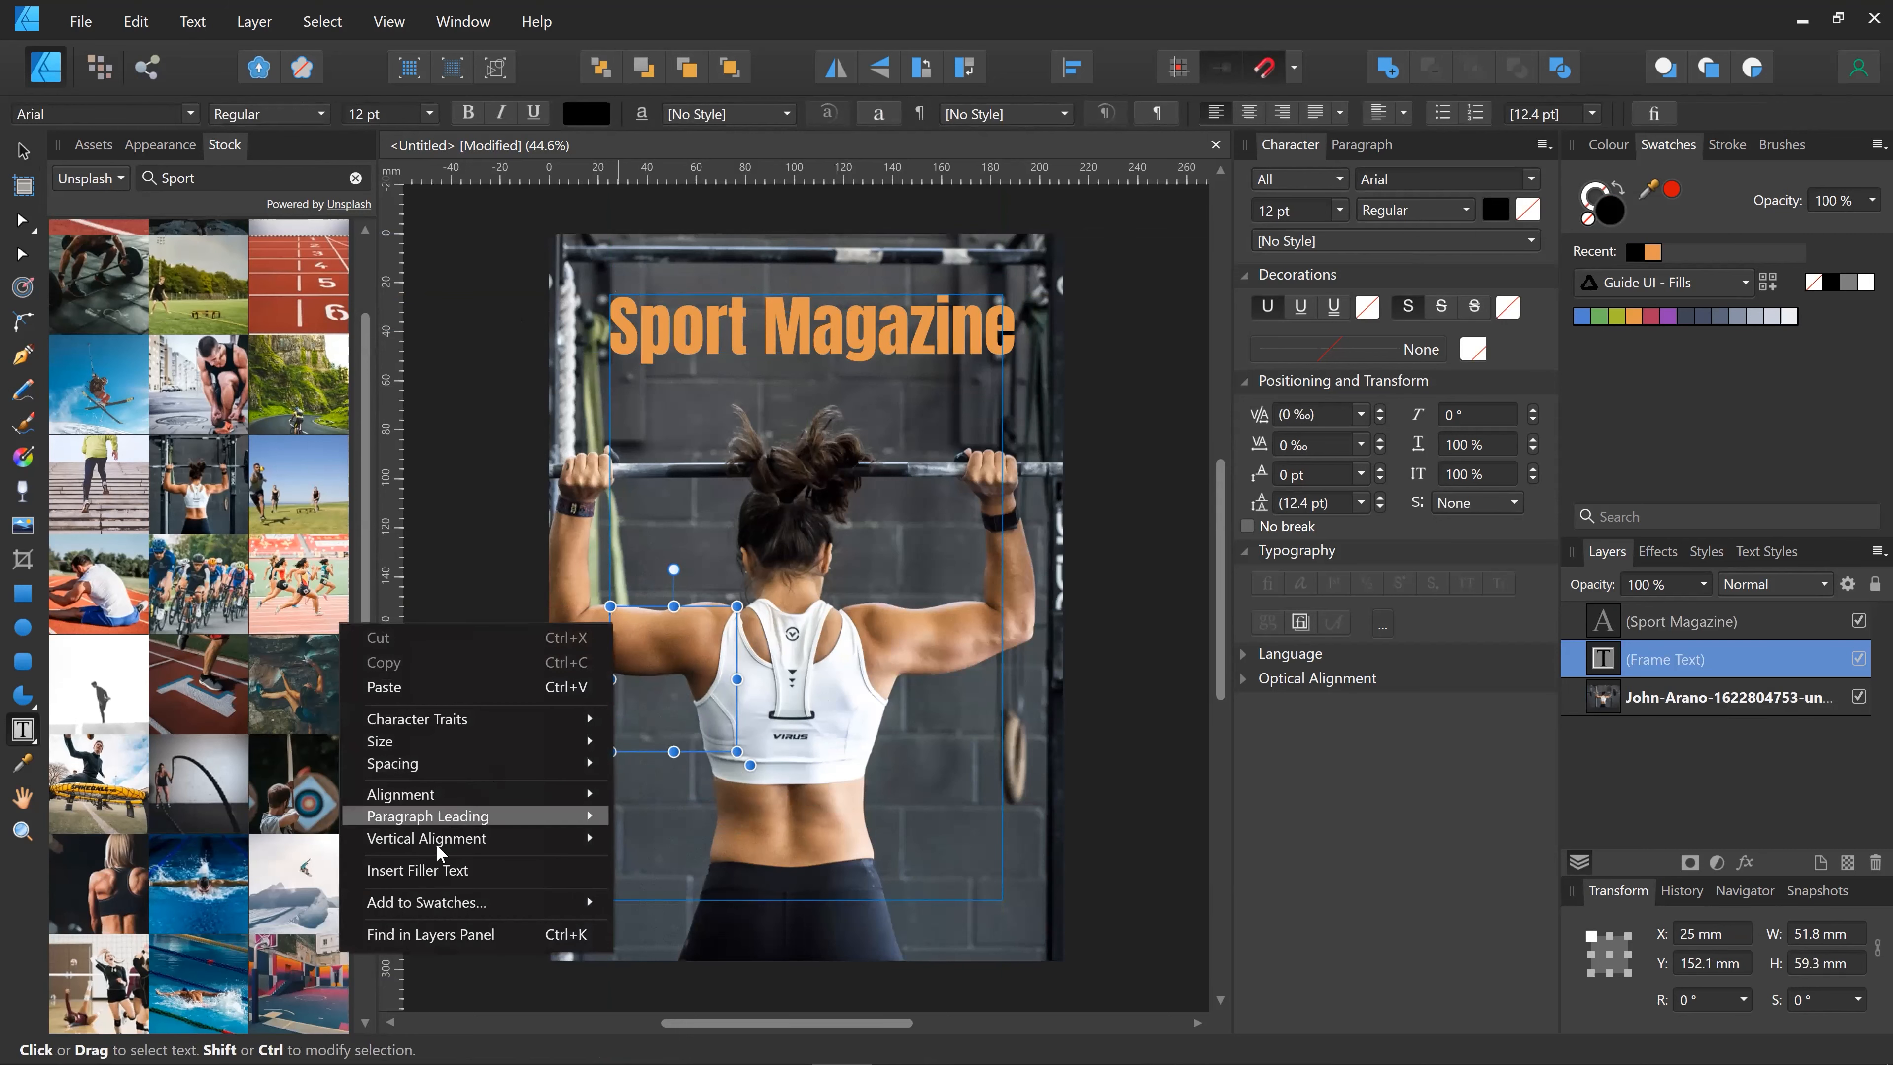
{"action": "left_click", "coordinate": [418, 870]}
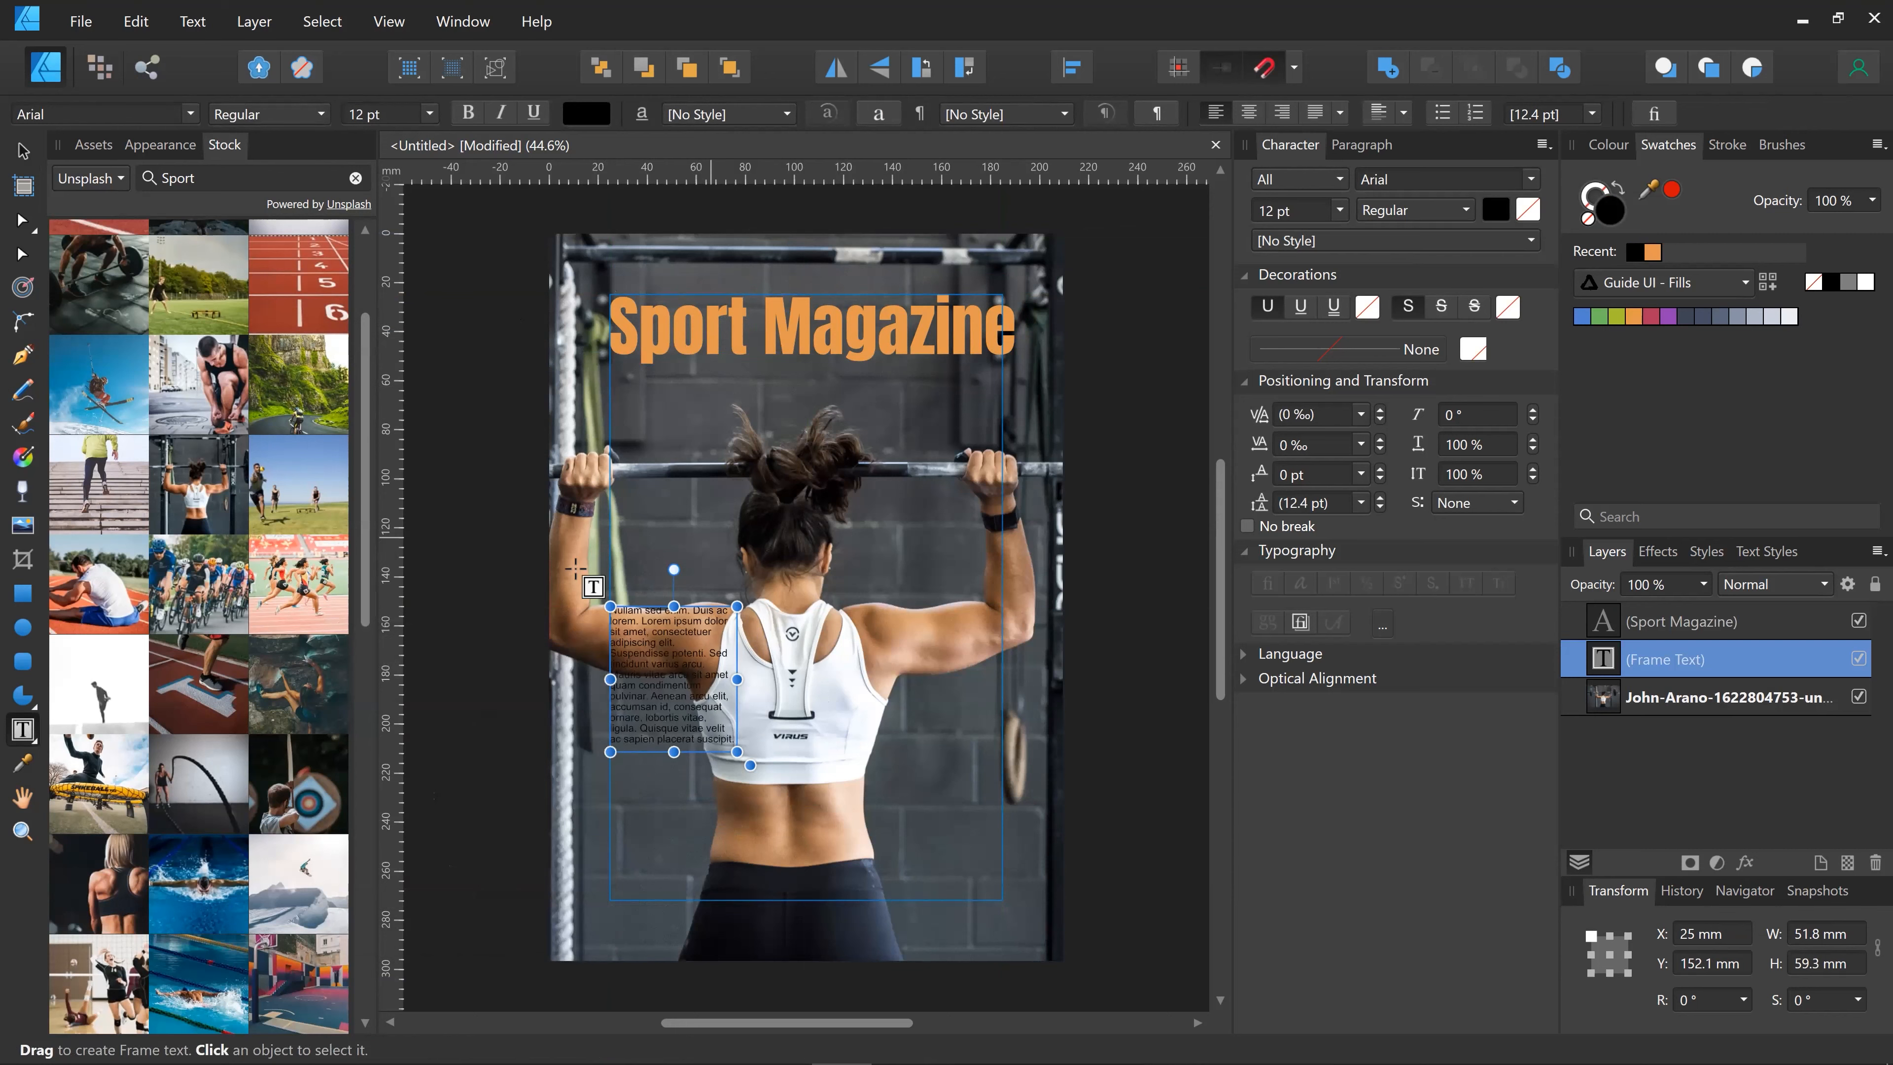
Step: Move the text frame up along the left margin to about Y 134.5 mm and set its font colour to white
{"action": "left_click", "coordinate": [23, 153]}
{"action": "left_click_drag", "start_coordinate": [679, 680], "coordinate": [679, 636]}
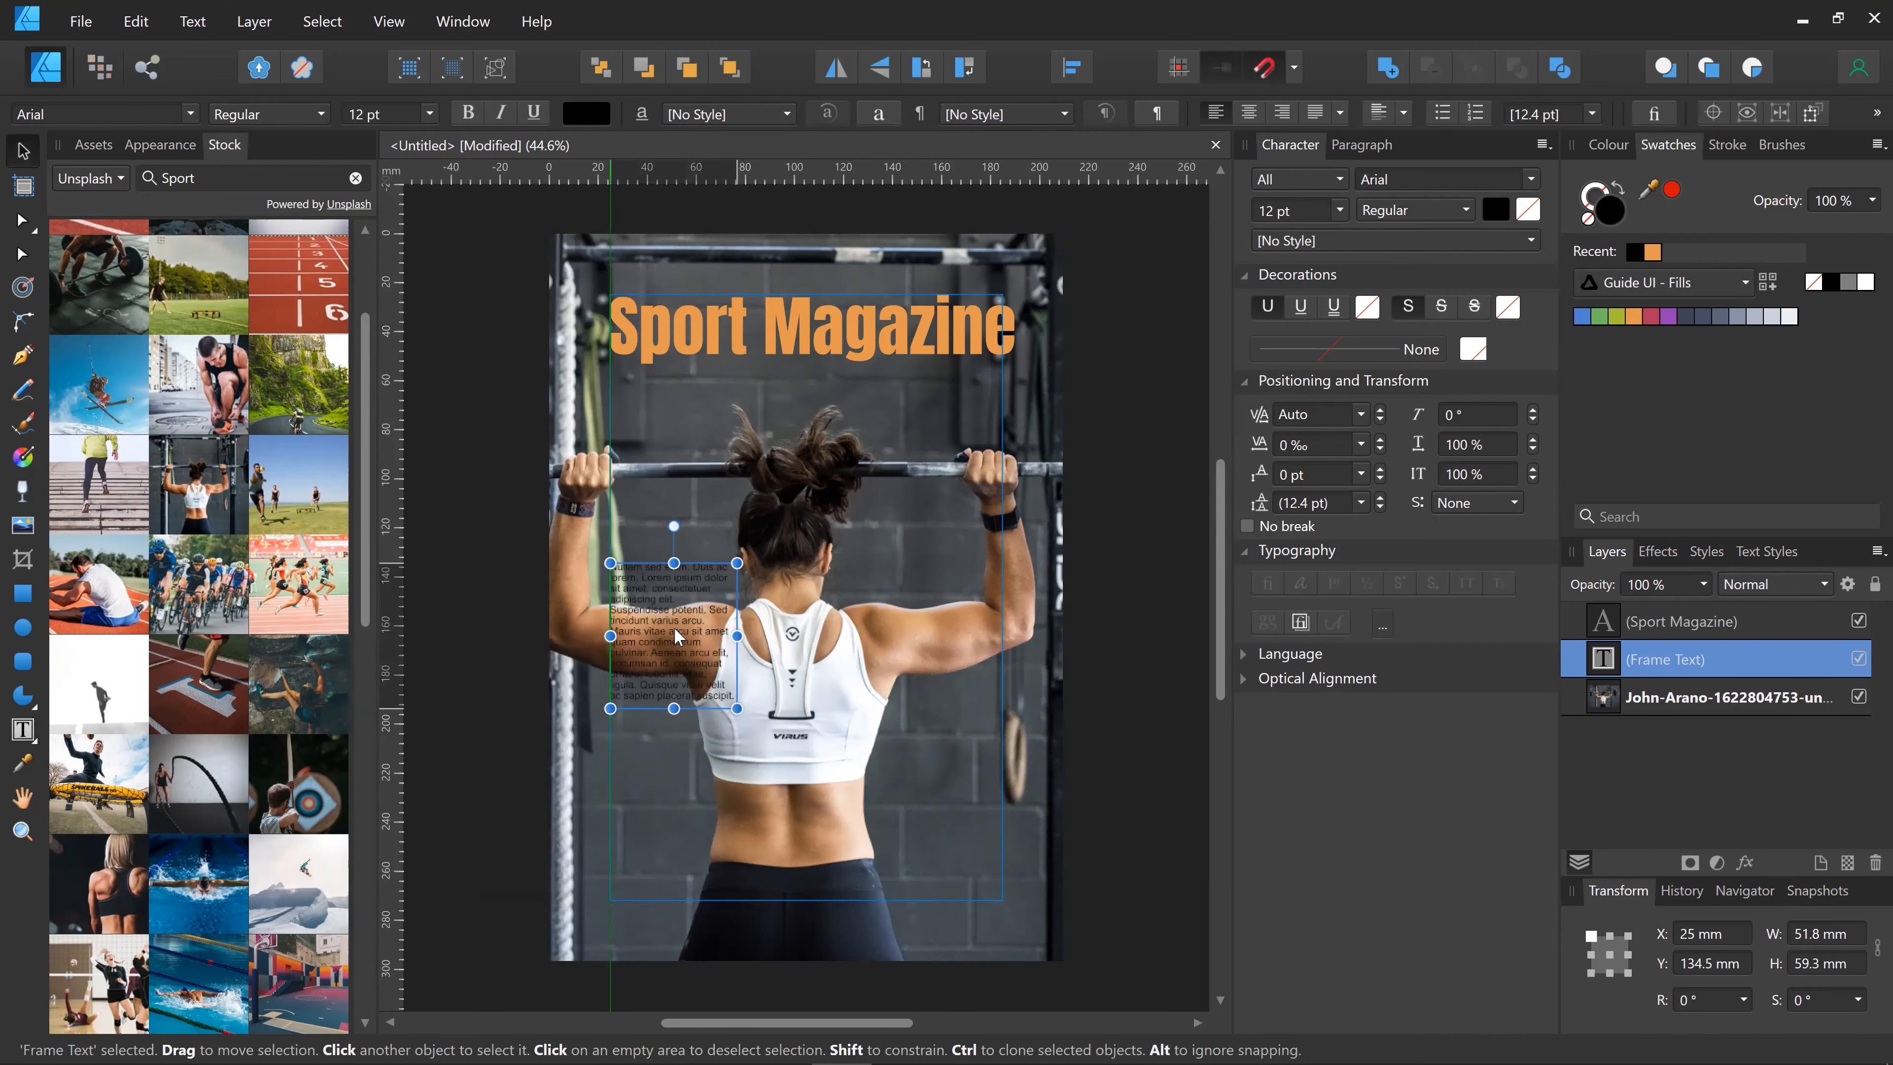
{"action": "left_click", "coordinate": [1494, 212]}
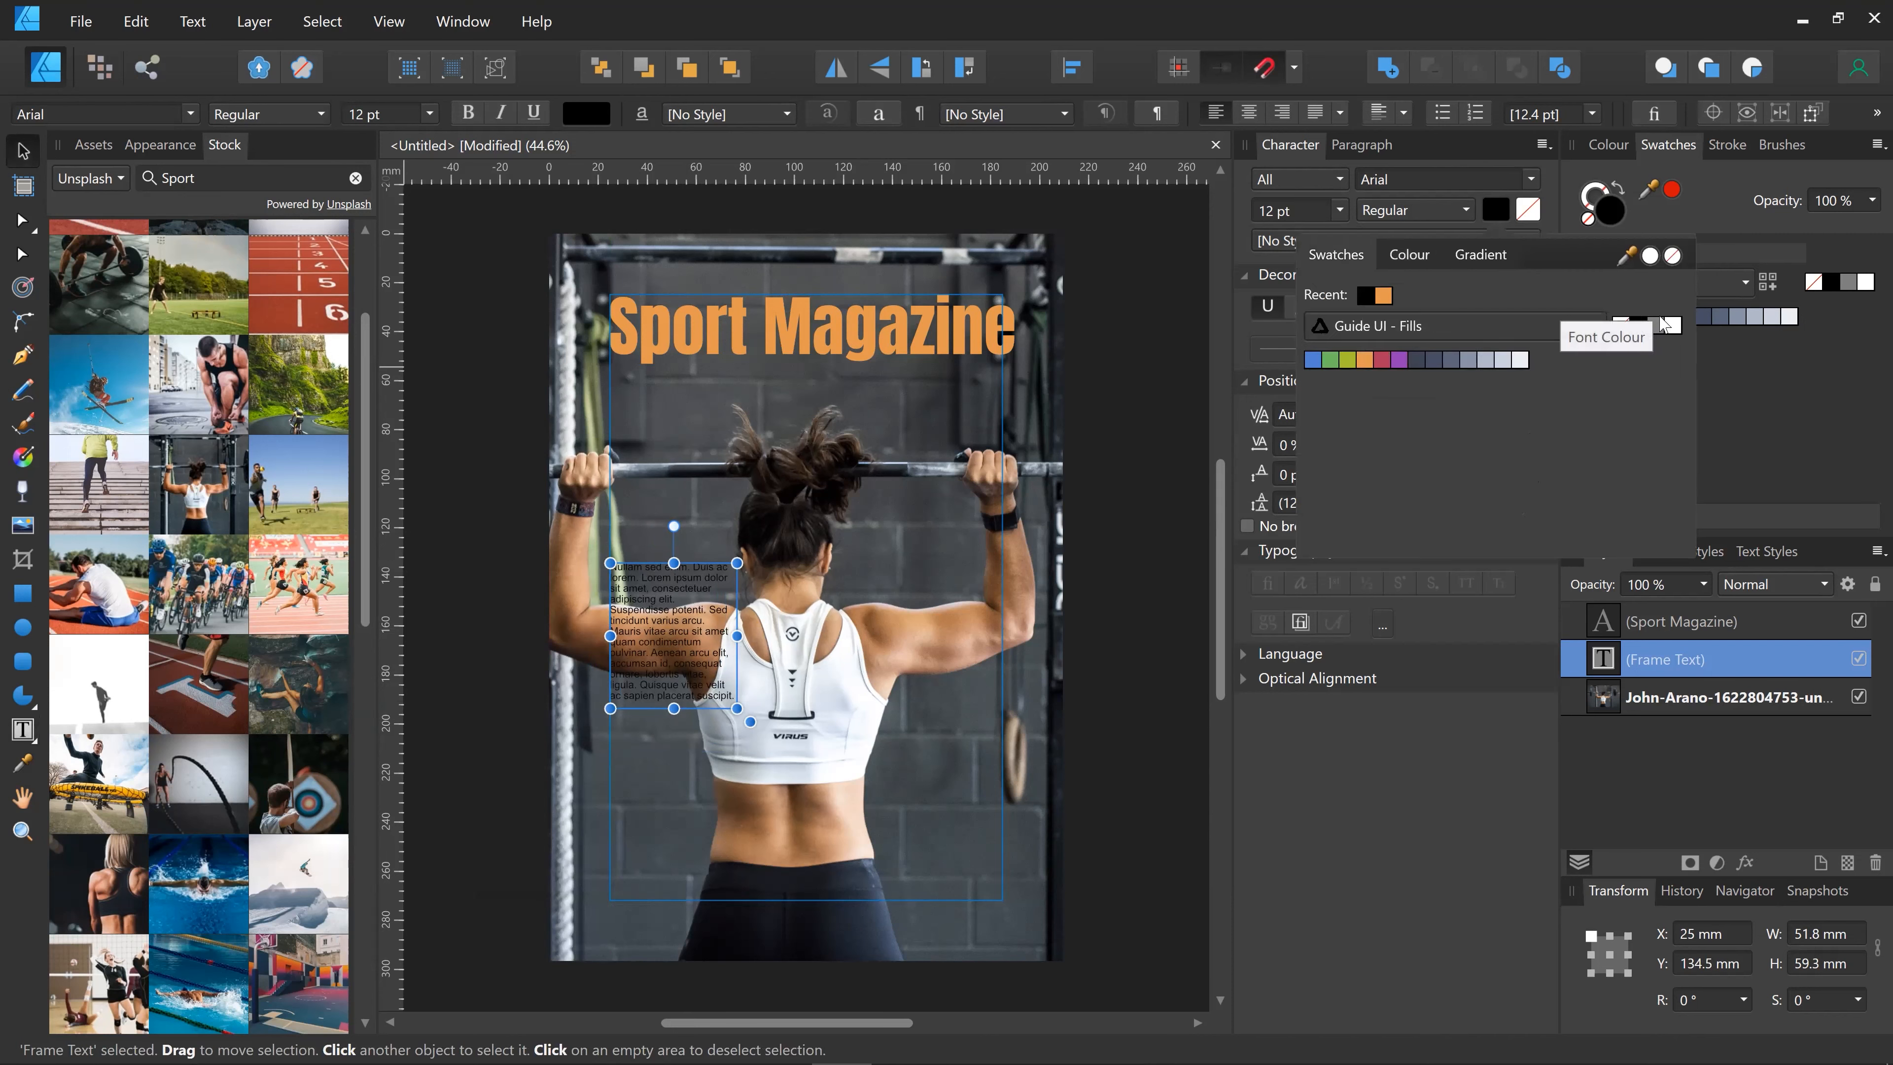
{"action": "left_click", "coordinate": [1673, 325]}
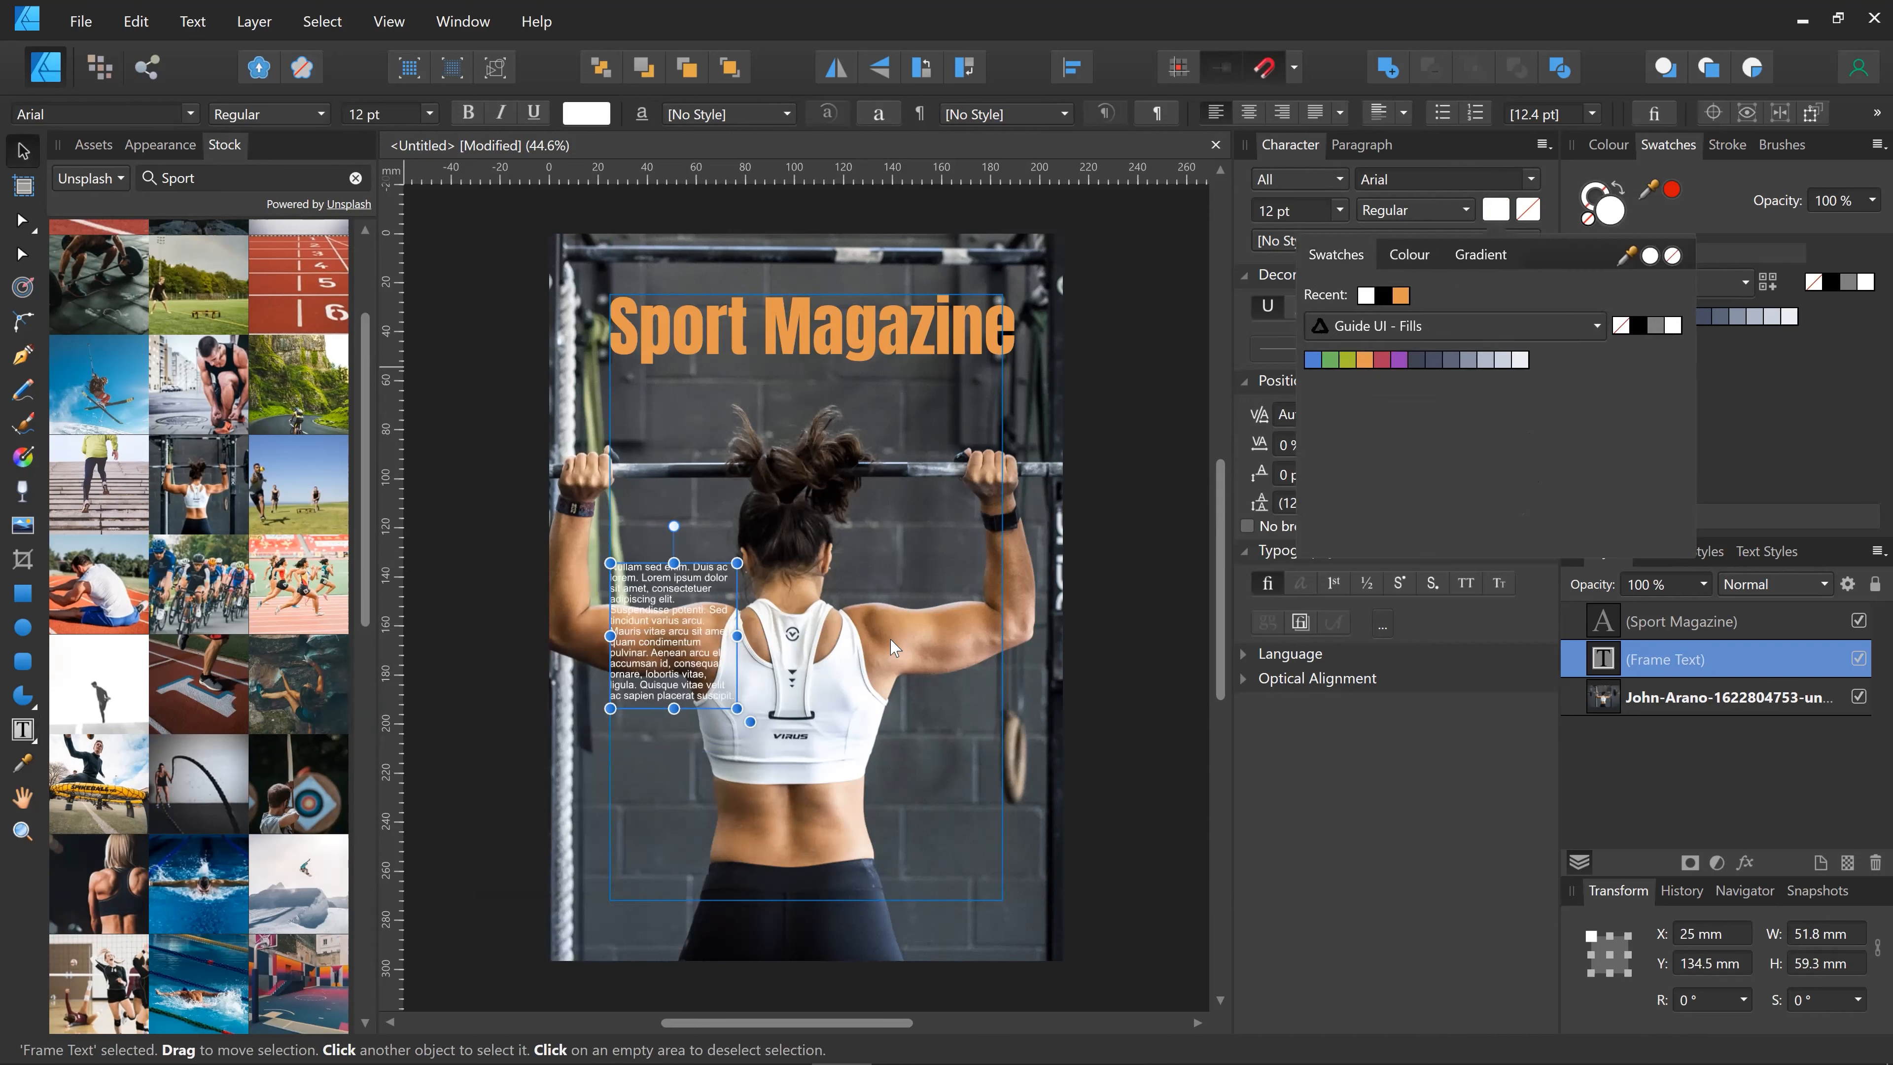
Step: Resize the filler text frame to about 55.4 × 43.2 mm
{"action": "left_click", "coordinate": [738, 712]}
{"action": "left_click_drag", "start_coordinate": [738, 712], "coordinate": [682, 874]}
{"action": "double_click", "coordinate": [700, 715]}
{"action": "key", "text": "ctrl+a"}
{"action": "left_click", "coordinate": [632, 591]}
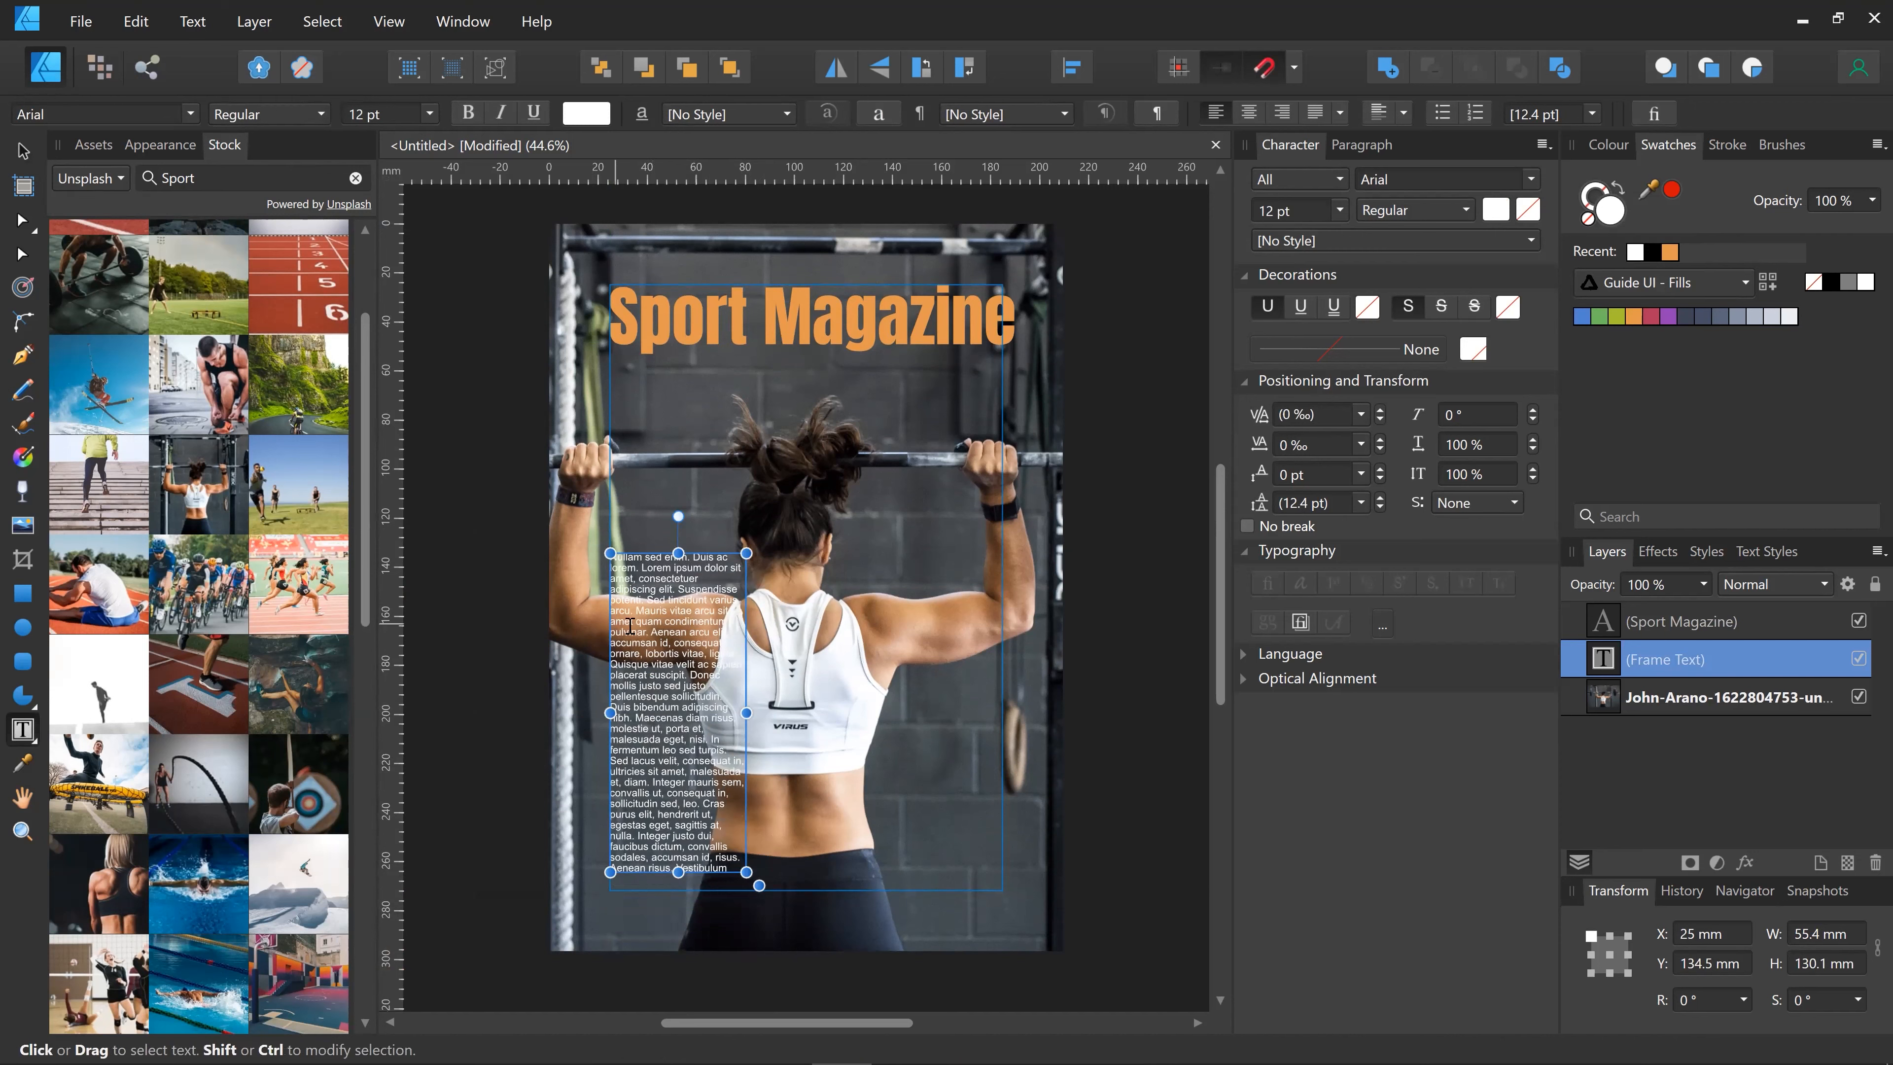
{"action": "left_click_drag", "start_coordinate": [678, 872], "coordinate": [678, 659]}
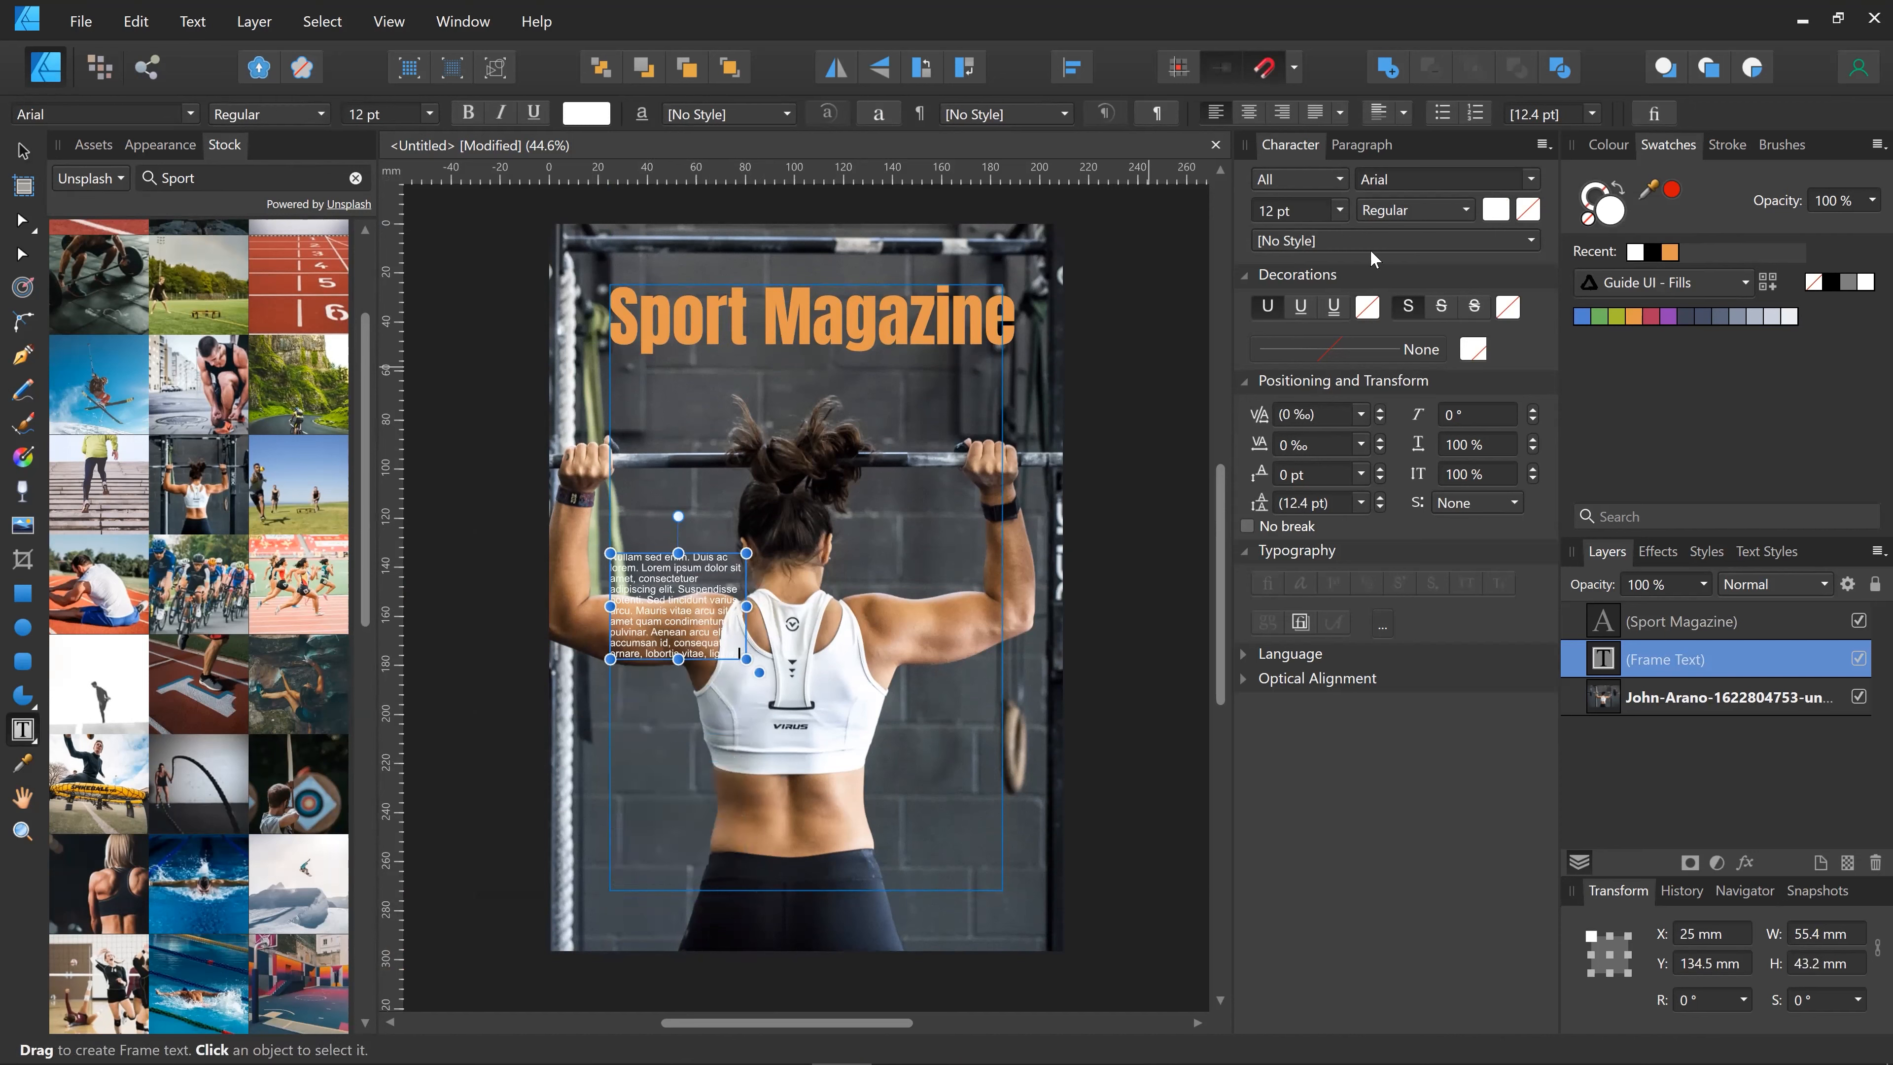
Step: Set the font size of all the text in the frame to 20 pt
{"action": "left_click", "coordinate": [1339, 211]}
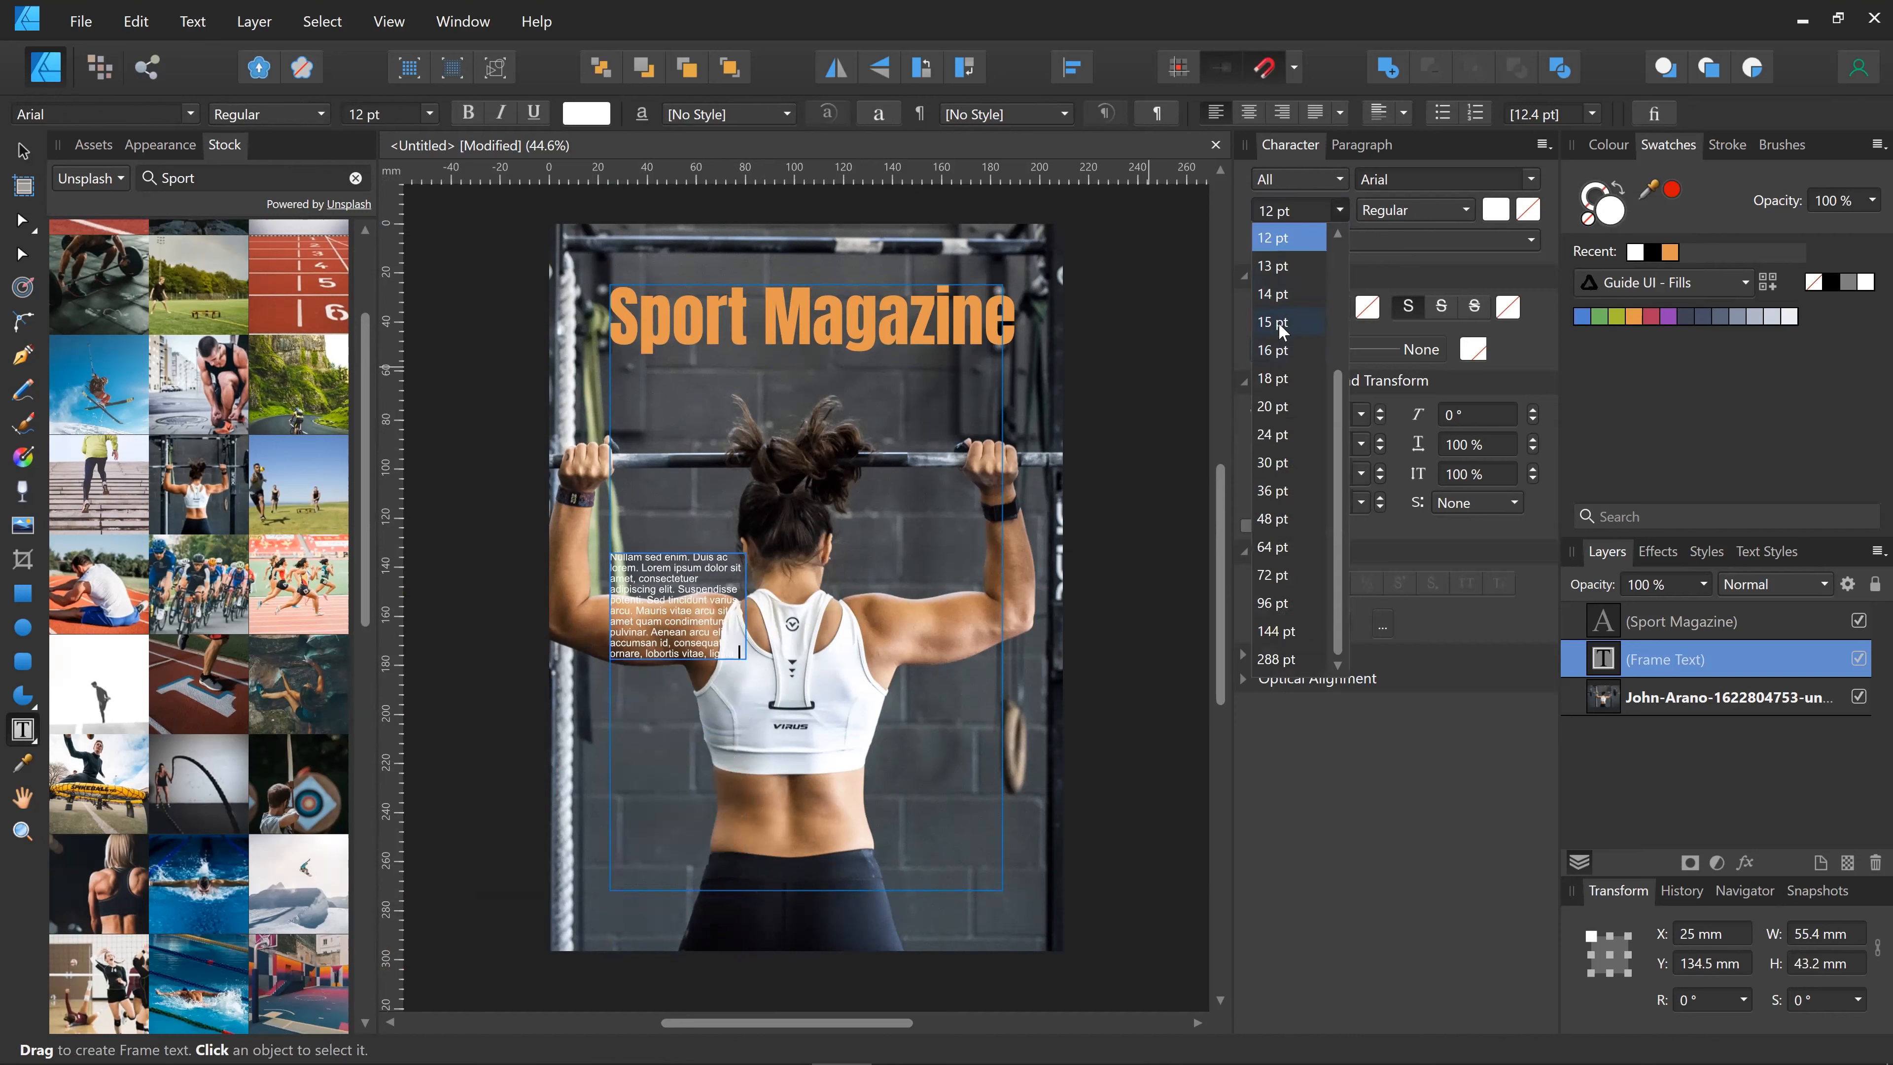
{"action": "left_click", "coordinate": [1285, 350]}
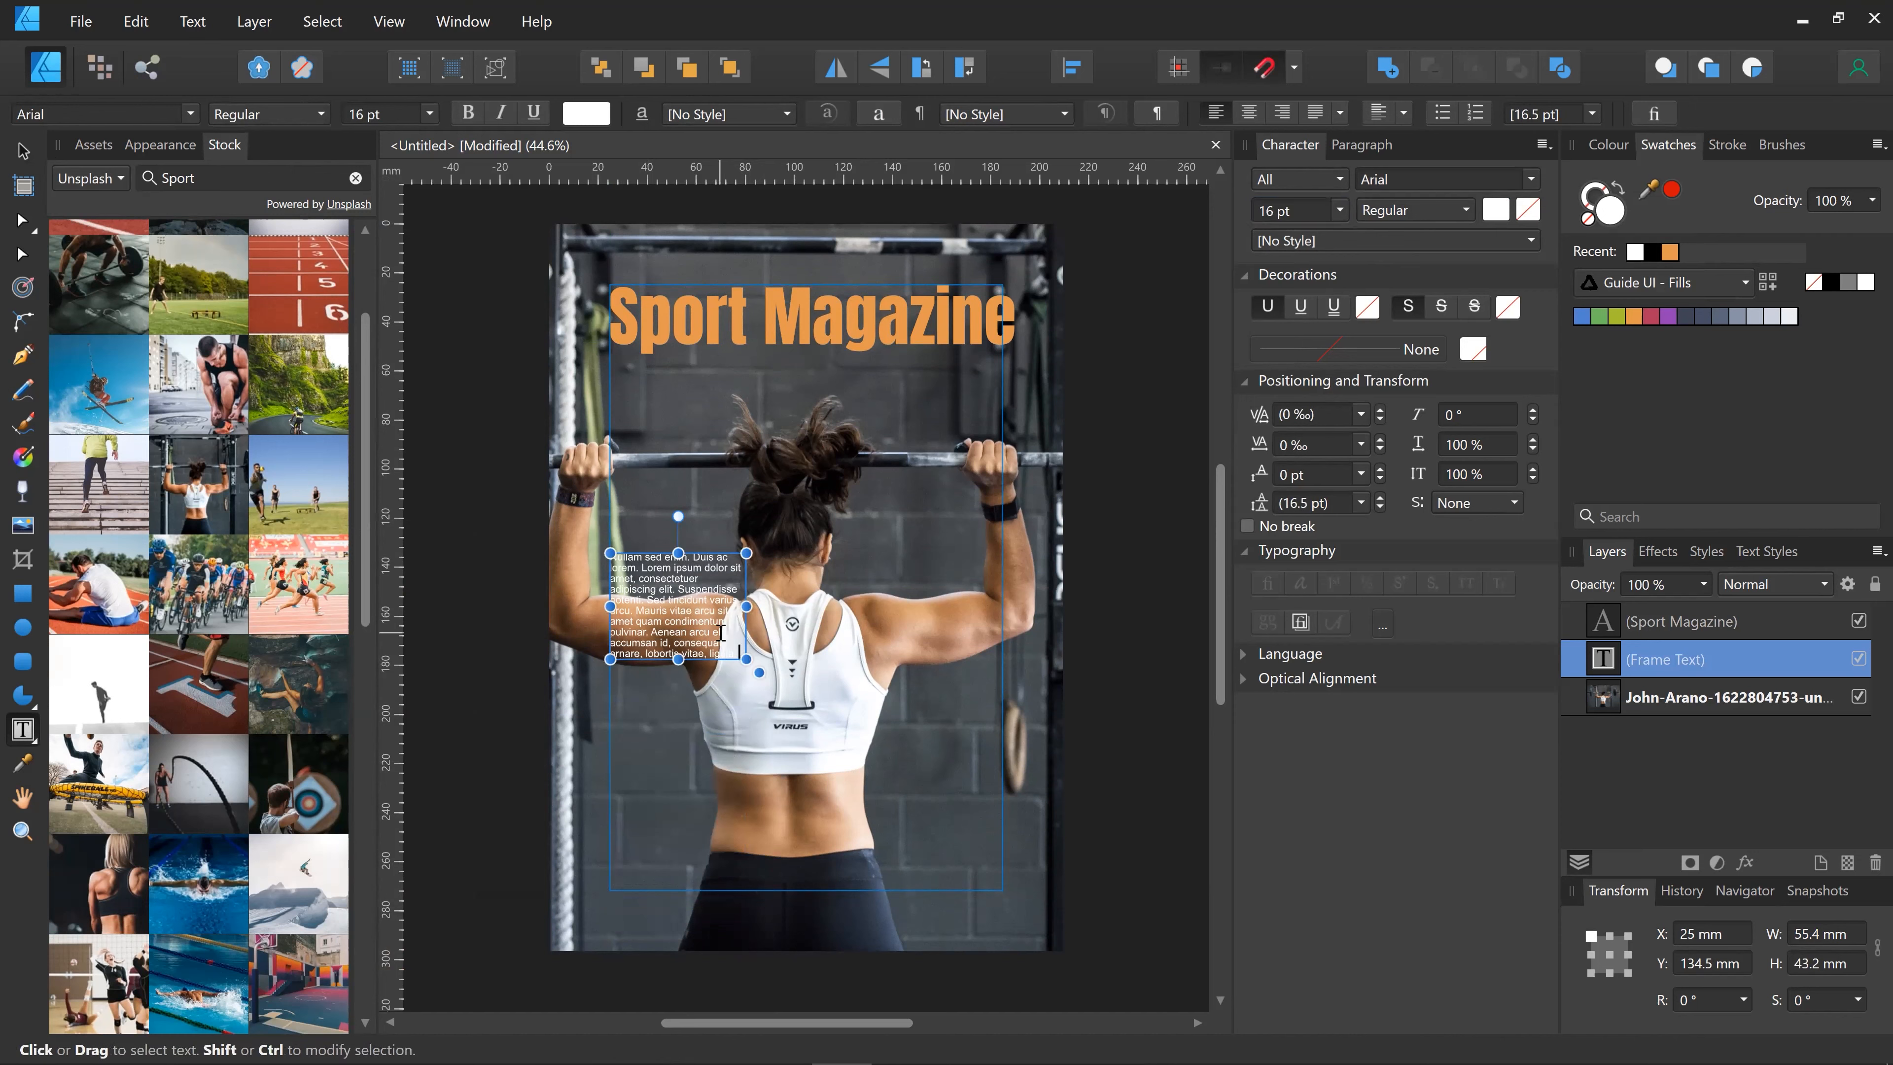
{"action": "key", "text": "ctrl+a"}
{"action": "left_click", "coordinate": [1321, 212]}
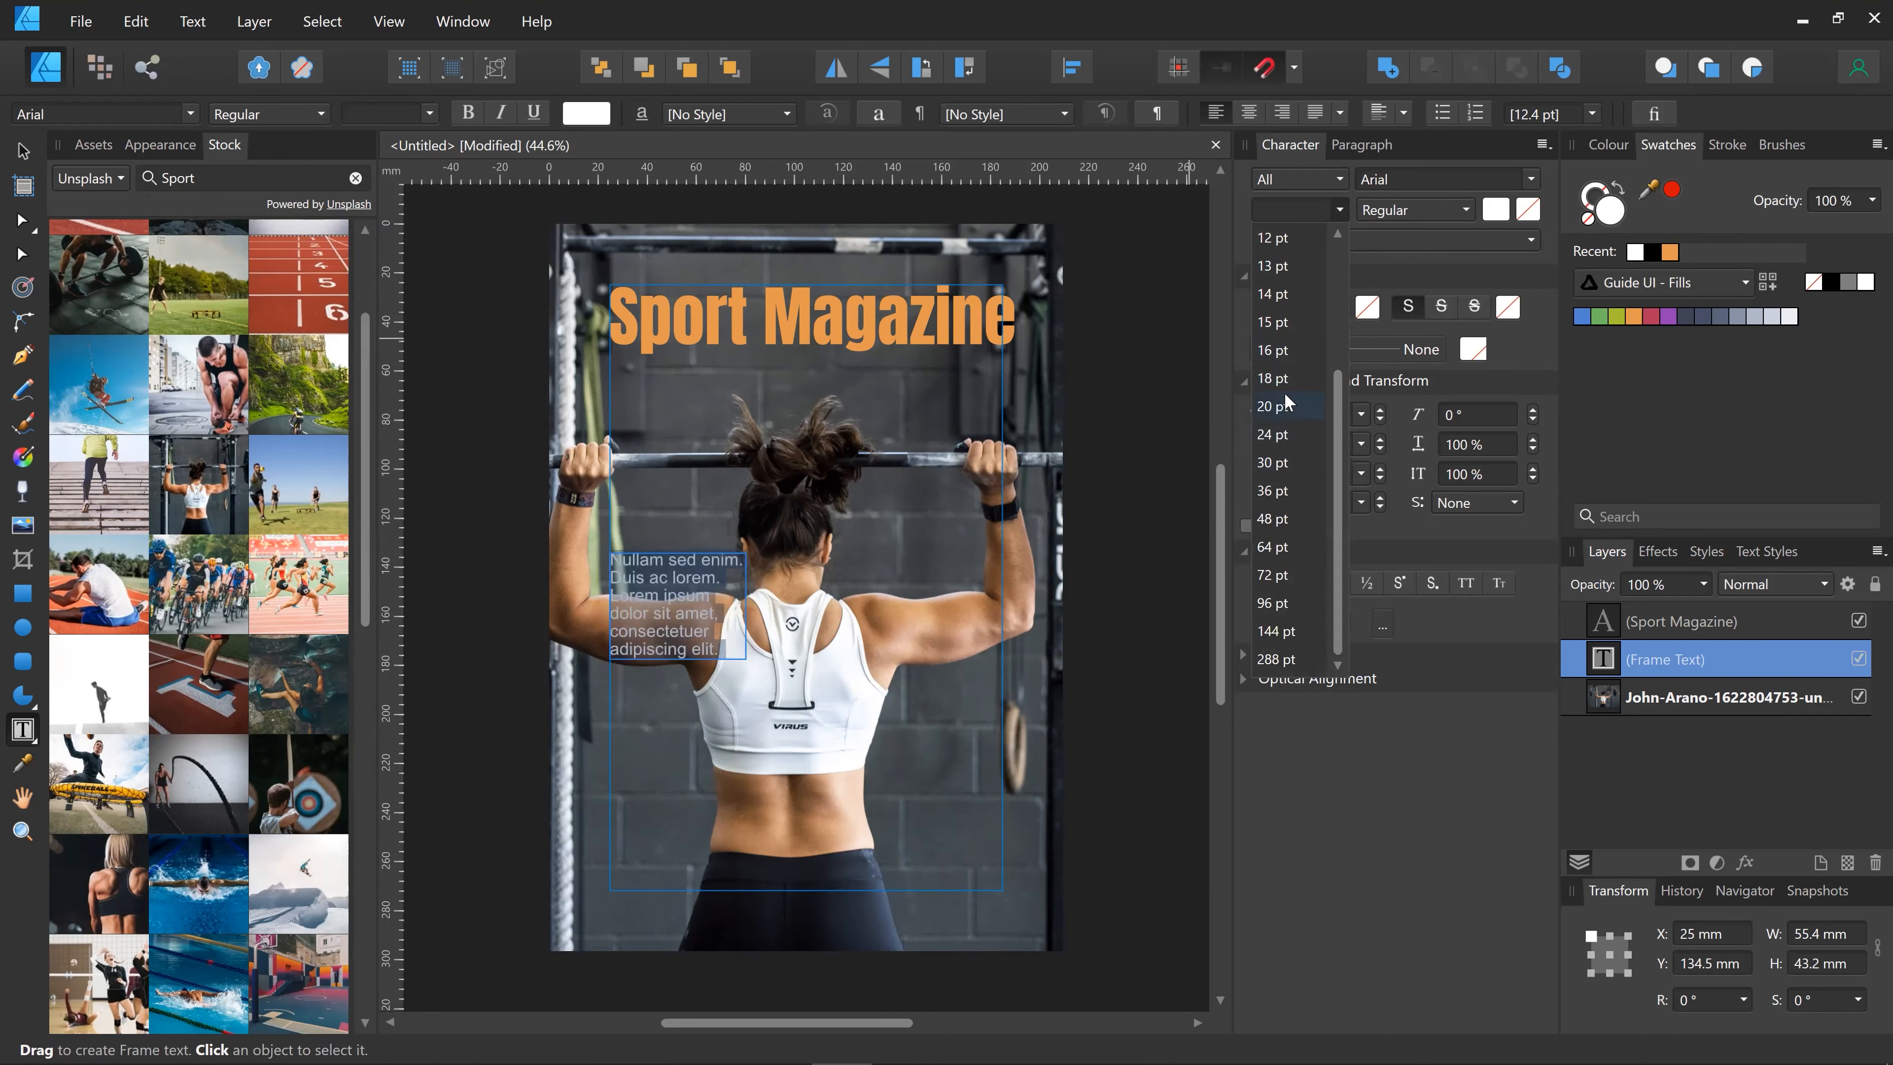
{"action": "left_click", "coordinate": [1285, 410]}
Step: Place a copy of the text frame in the lower-right corner of the page margins and right-align its text
{"action": "left_click", "coordinate": [22, 151]}
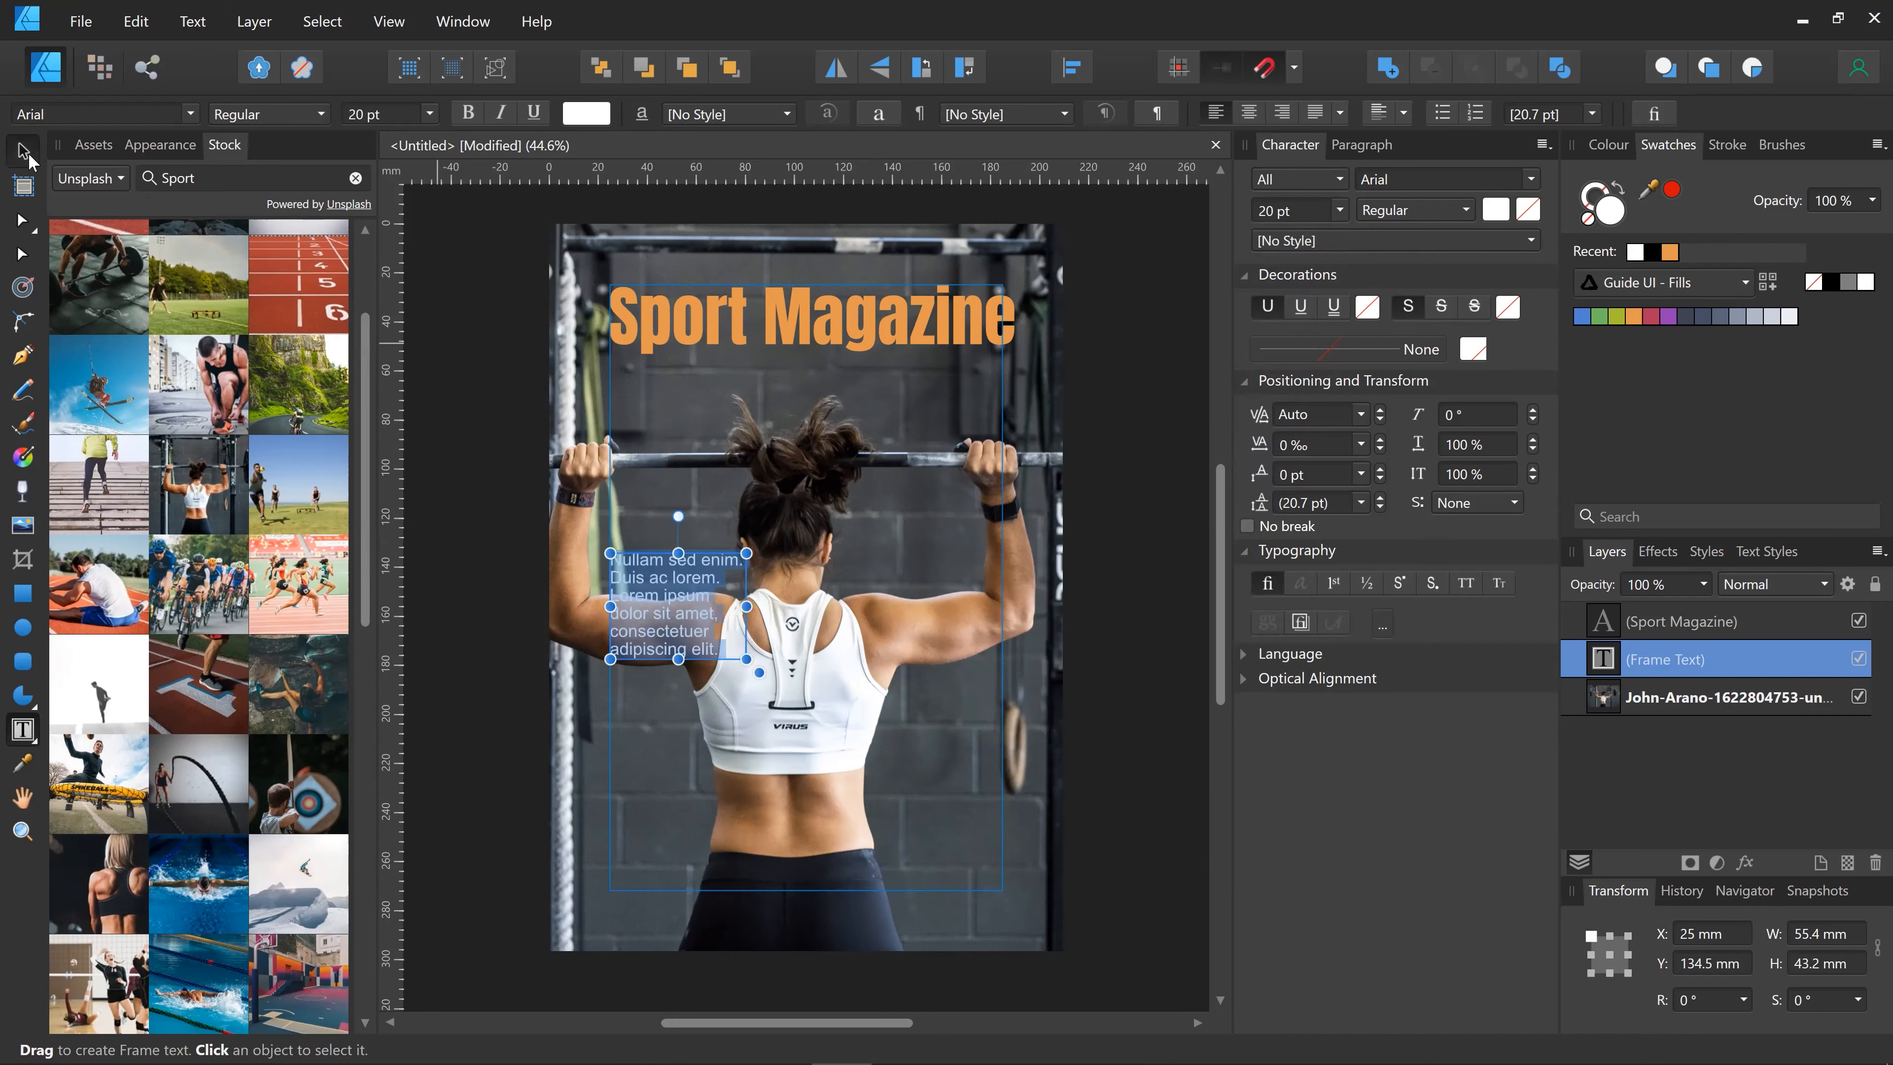
{"action": "mouse_move", "coordinate": [684, 602]}
{"action": "left_mouse_down"}
{"action": "mouse_move", "coordinate": [684, 542]}
{"action": "mouse_move", "coordinate": [883, 703]}
{"action": "mouse_move", "coordinate": [955, 814]}
{"action": "mouse_move", "coordinate": [935, 827]}
{"action": "left_mouse_up"}
{"action": "left_click", "coordinate": [1354, 141]}
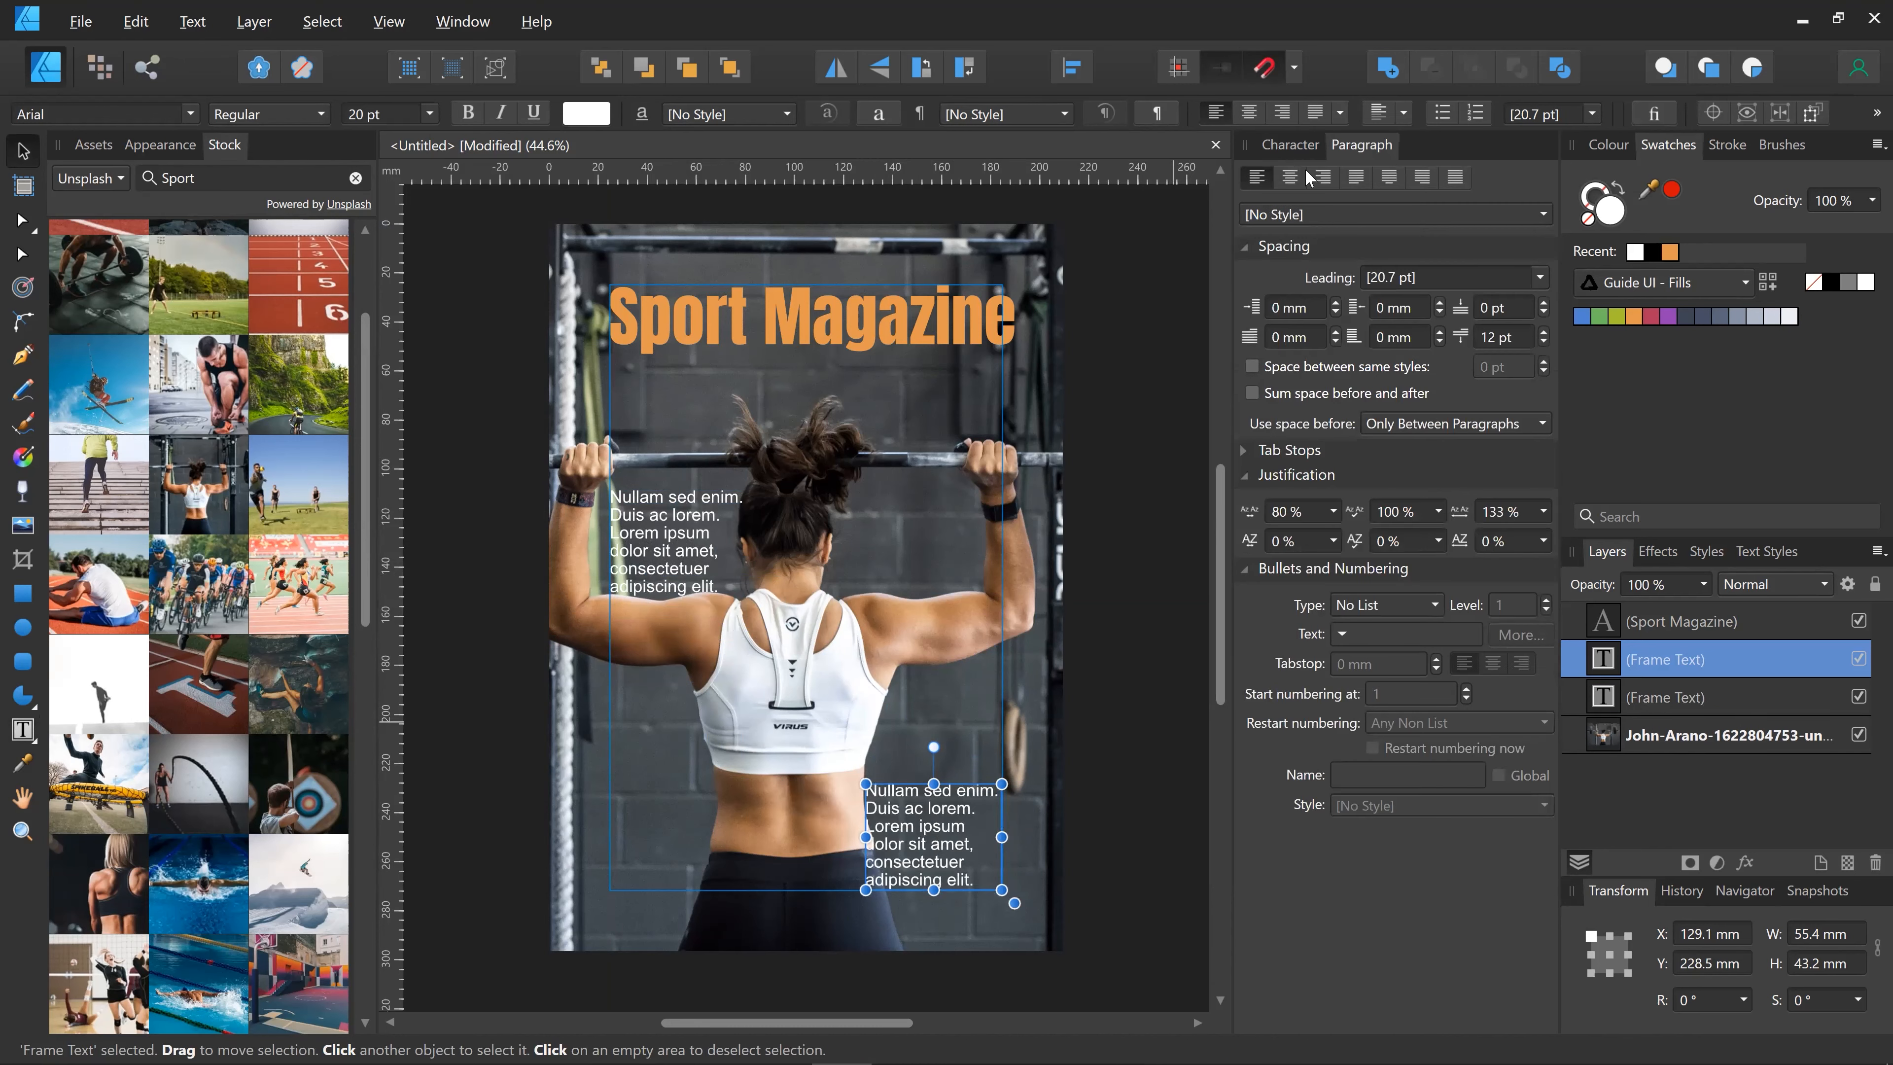
{"action": "left_click", "coordinate": [1321, 181]}
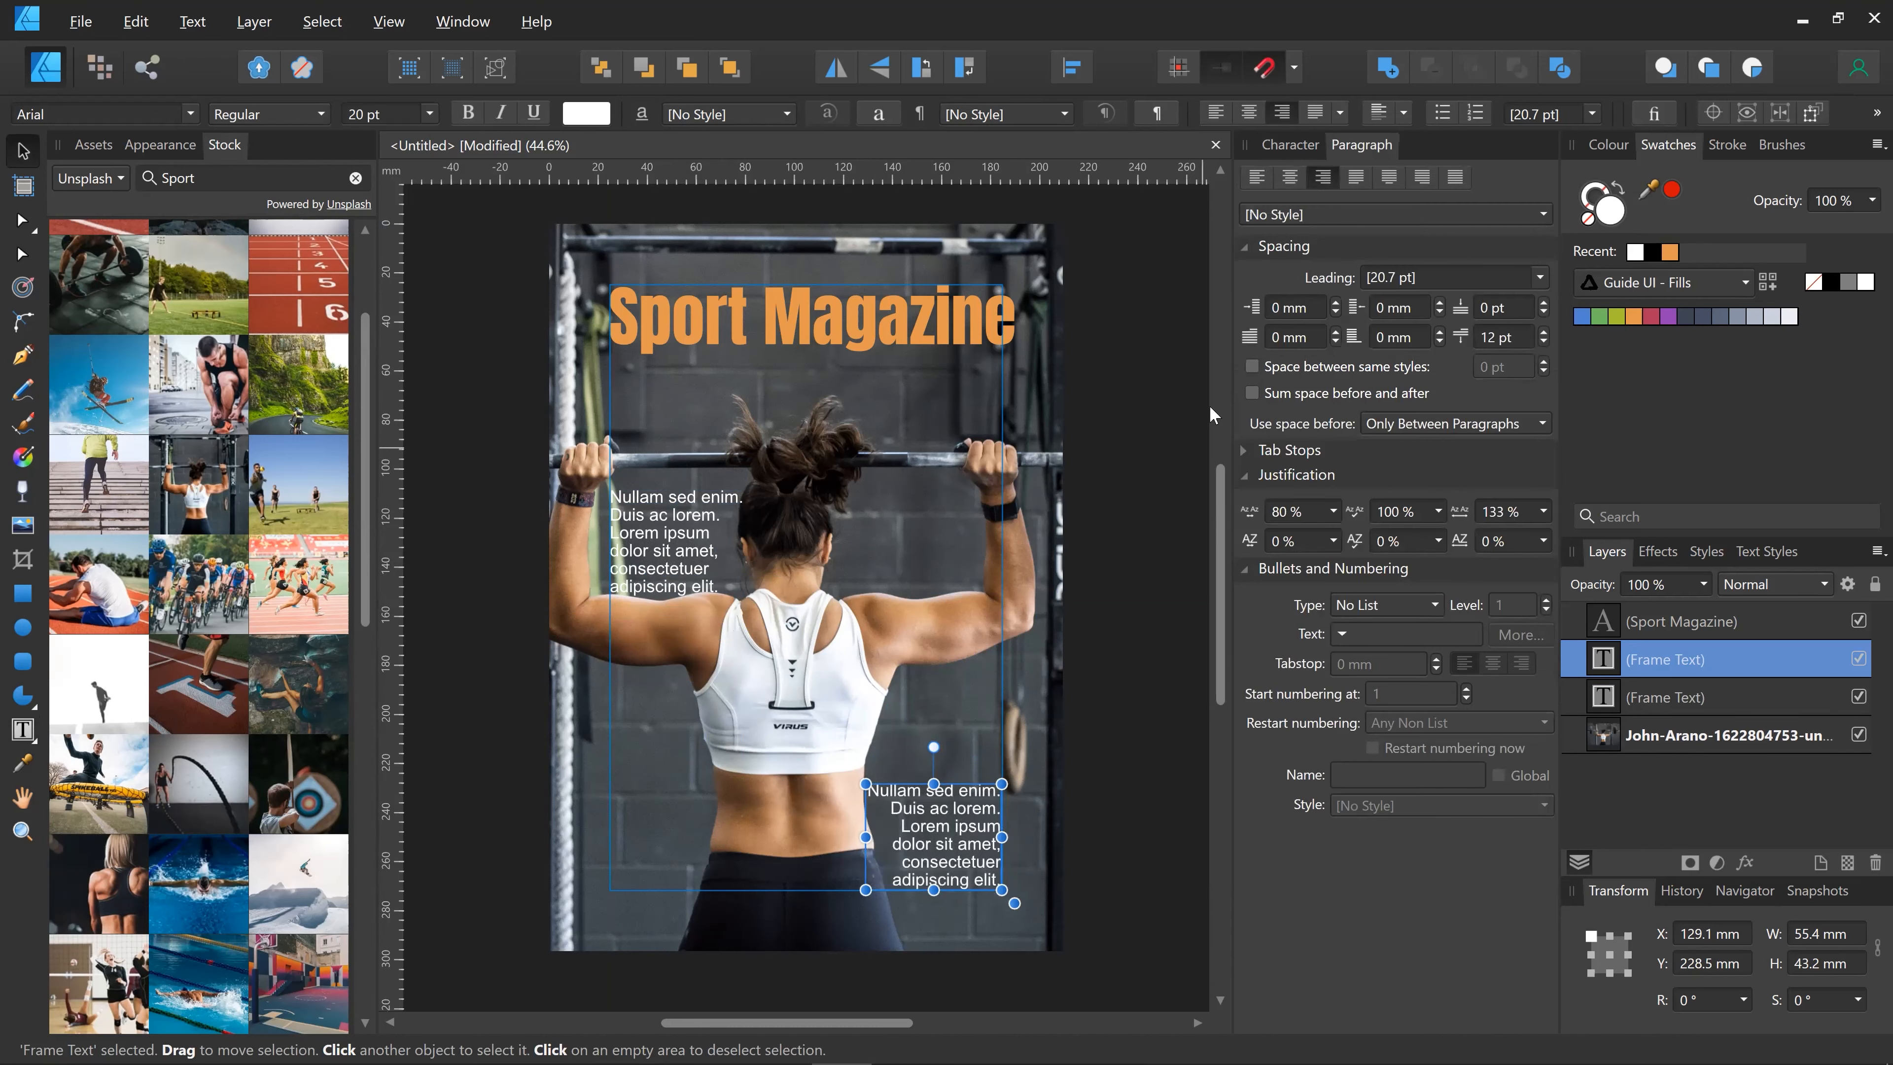
Step: Try centre alignment on the lower-right text block and return it to right alignment
{"action": "left_click", "coordinate": [1292, 177]}
{"action": "left_click", "coordinate": [1292, 177]}
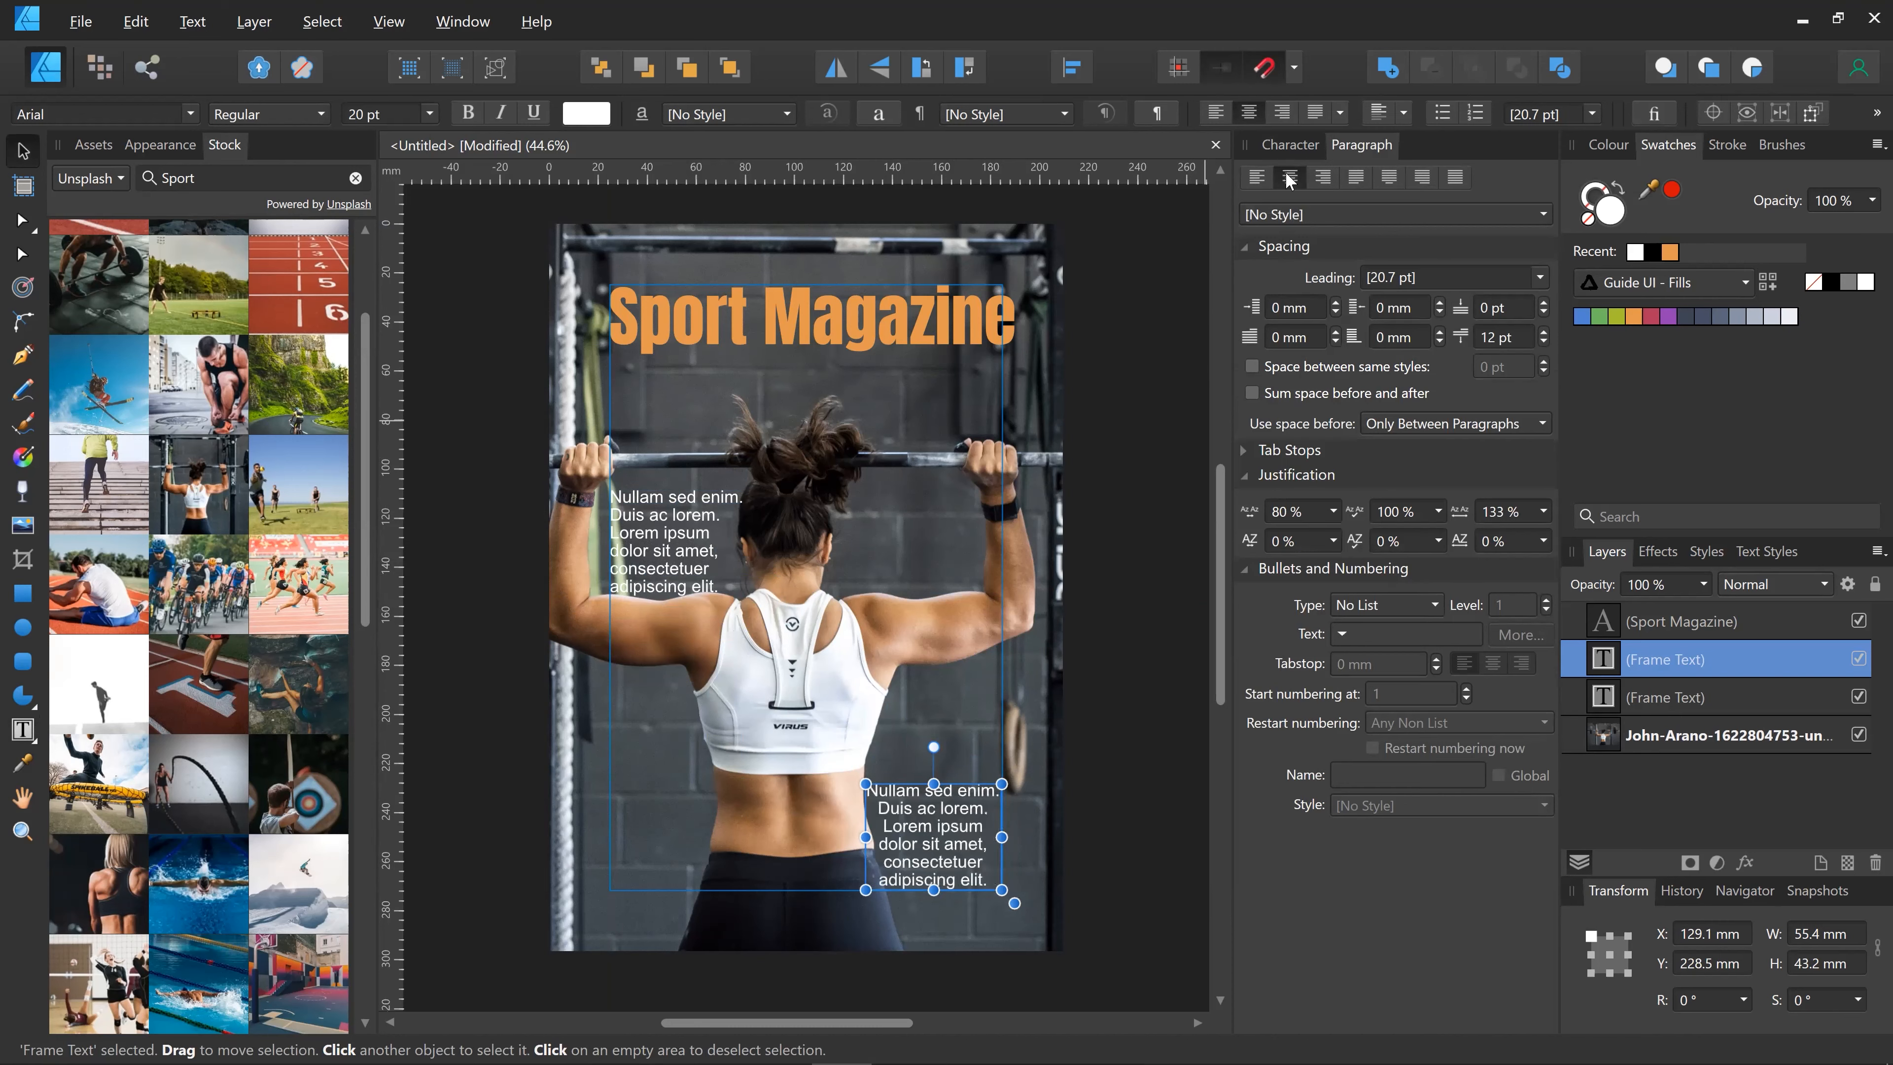
{"action": "left_click", "coordinate": [1326, 177]}
{"action": "left_click", "coordinate": [1052, 908]}
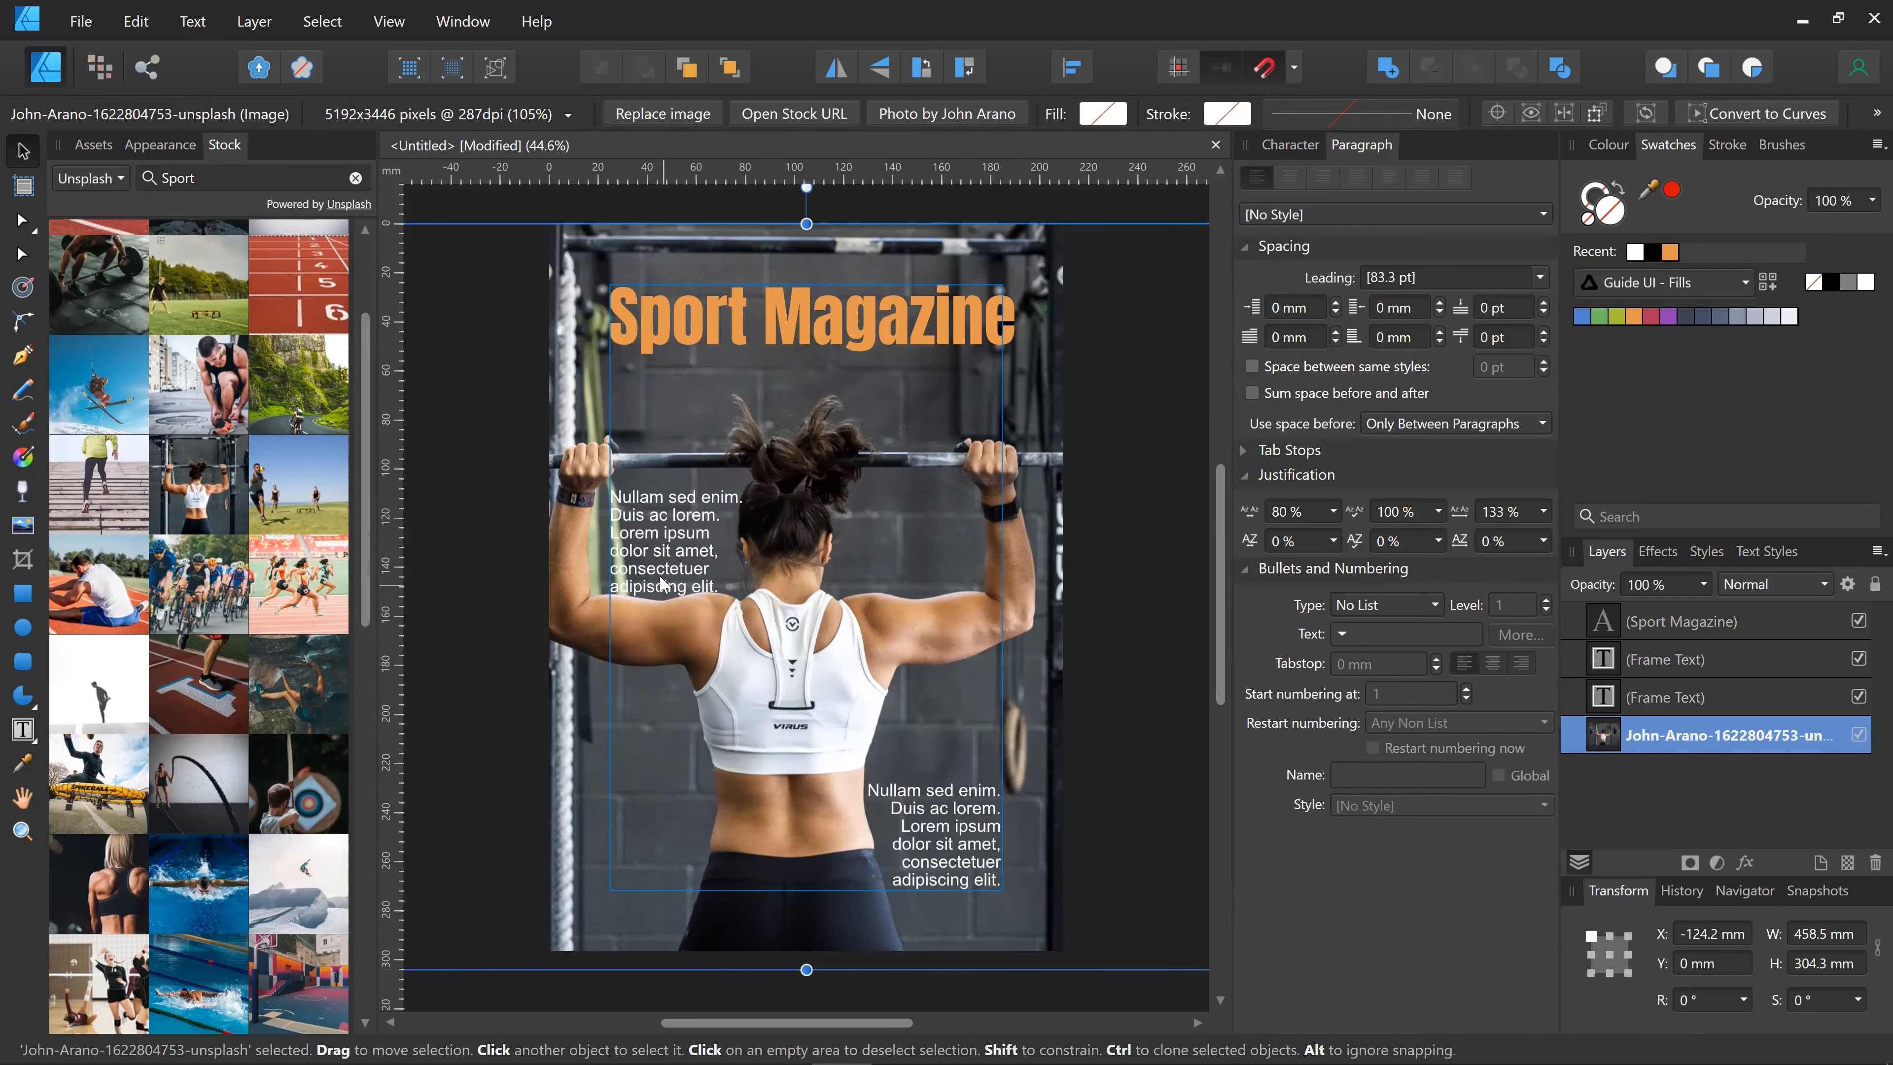
Step: Move the left text frame down to the lower-left margin corner and raise the right-aligned frame to about Y 185.3 mm
{"action": "left_click_drag", "start_coordinate": [663, 550], "coordinate": [678, 814]}
{"action": "left_click", "coordinate": [678, 526]}
{"action": "left_click_drag", "start_coordinate": [978, 809], "coordinate": [978, 697]}
{"action": "left_click", "coordinate": [1128, 661]}
{"action": "left_click", "coordinate": [976, 735]}
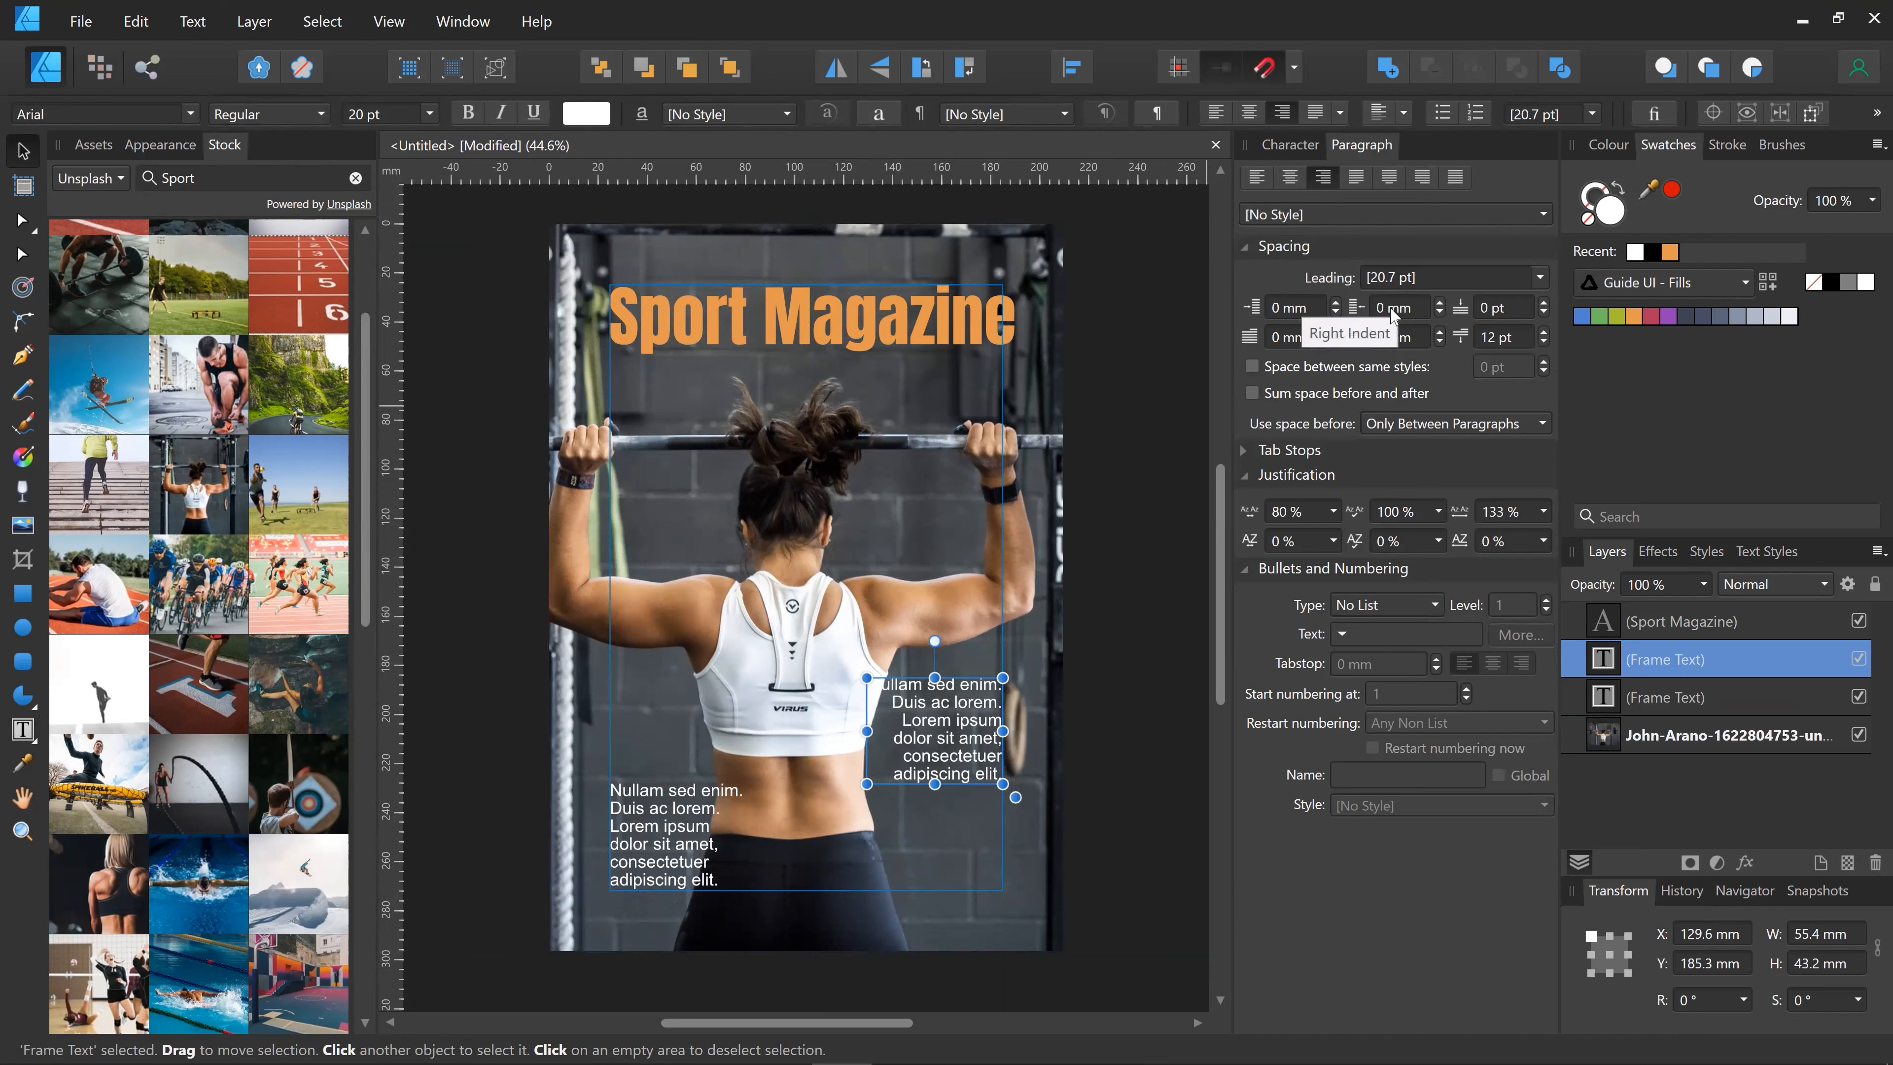
Step: Collapse the justification settings and try bold and italic on the right-aligned text block
{"action": "left_click", "coordinate": [1247, 470]}
{"action": "left_click", "coordinate": [1247, 471]}
{"action": "left_click", "coordinate": [1246, 471]}
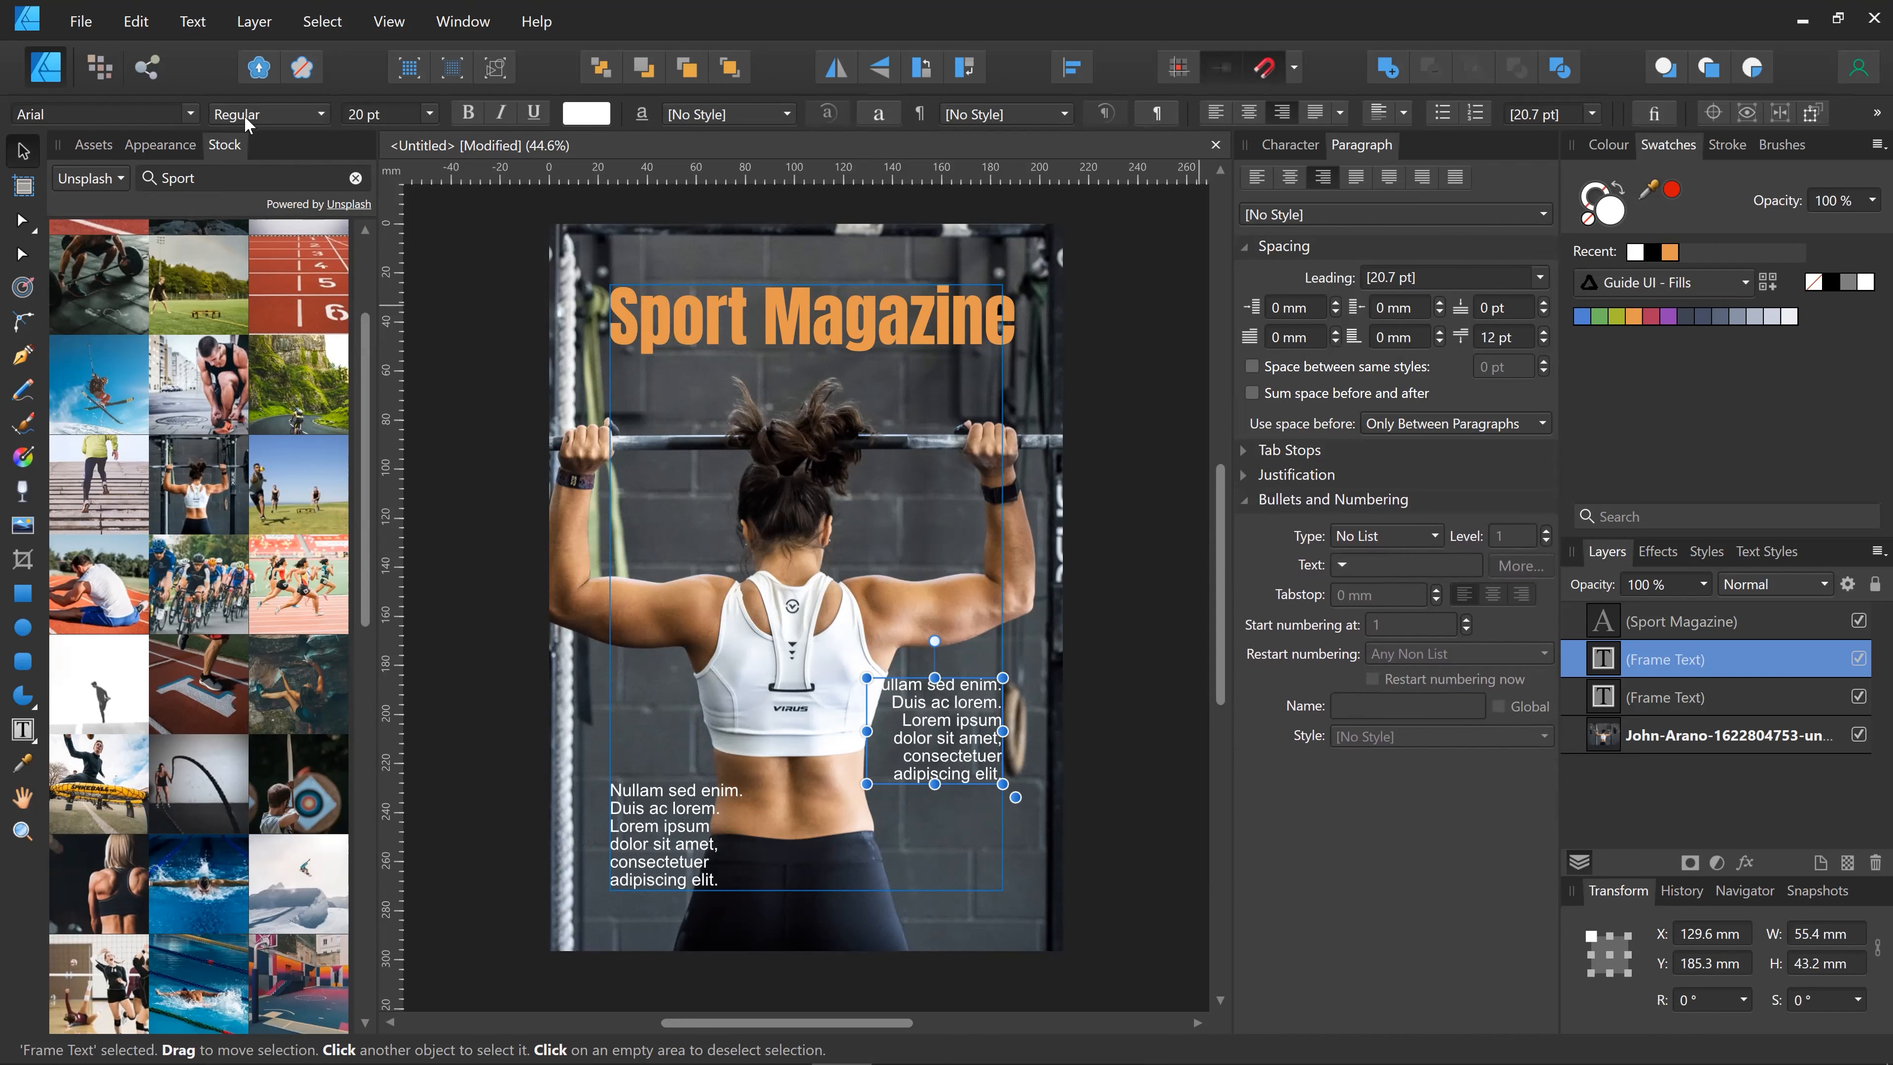
{"action": "left_click", "coordinate": [469, 112]}
{"action": "left_click", "coordinate": [469, 112]}
{"action": "left_click", "coordinate": [504, 113]}
{"action": "left_click", "coordinate": [505, 113]}
{"action": "left_click", "coordinate": [1062, 114]}
{"action": "left_click", "coordinate": [1063, 114]}
Step: Shift the background gym photo up to about Y -7.3 mm
{"action": "left_click", "coordinate": [827, 323]}
{"action": "left_click", "coordinate": [924, 668]}
{"action": "left_click", "coordinate": [924, 669]}
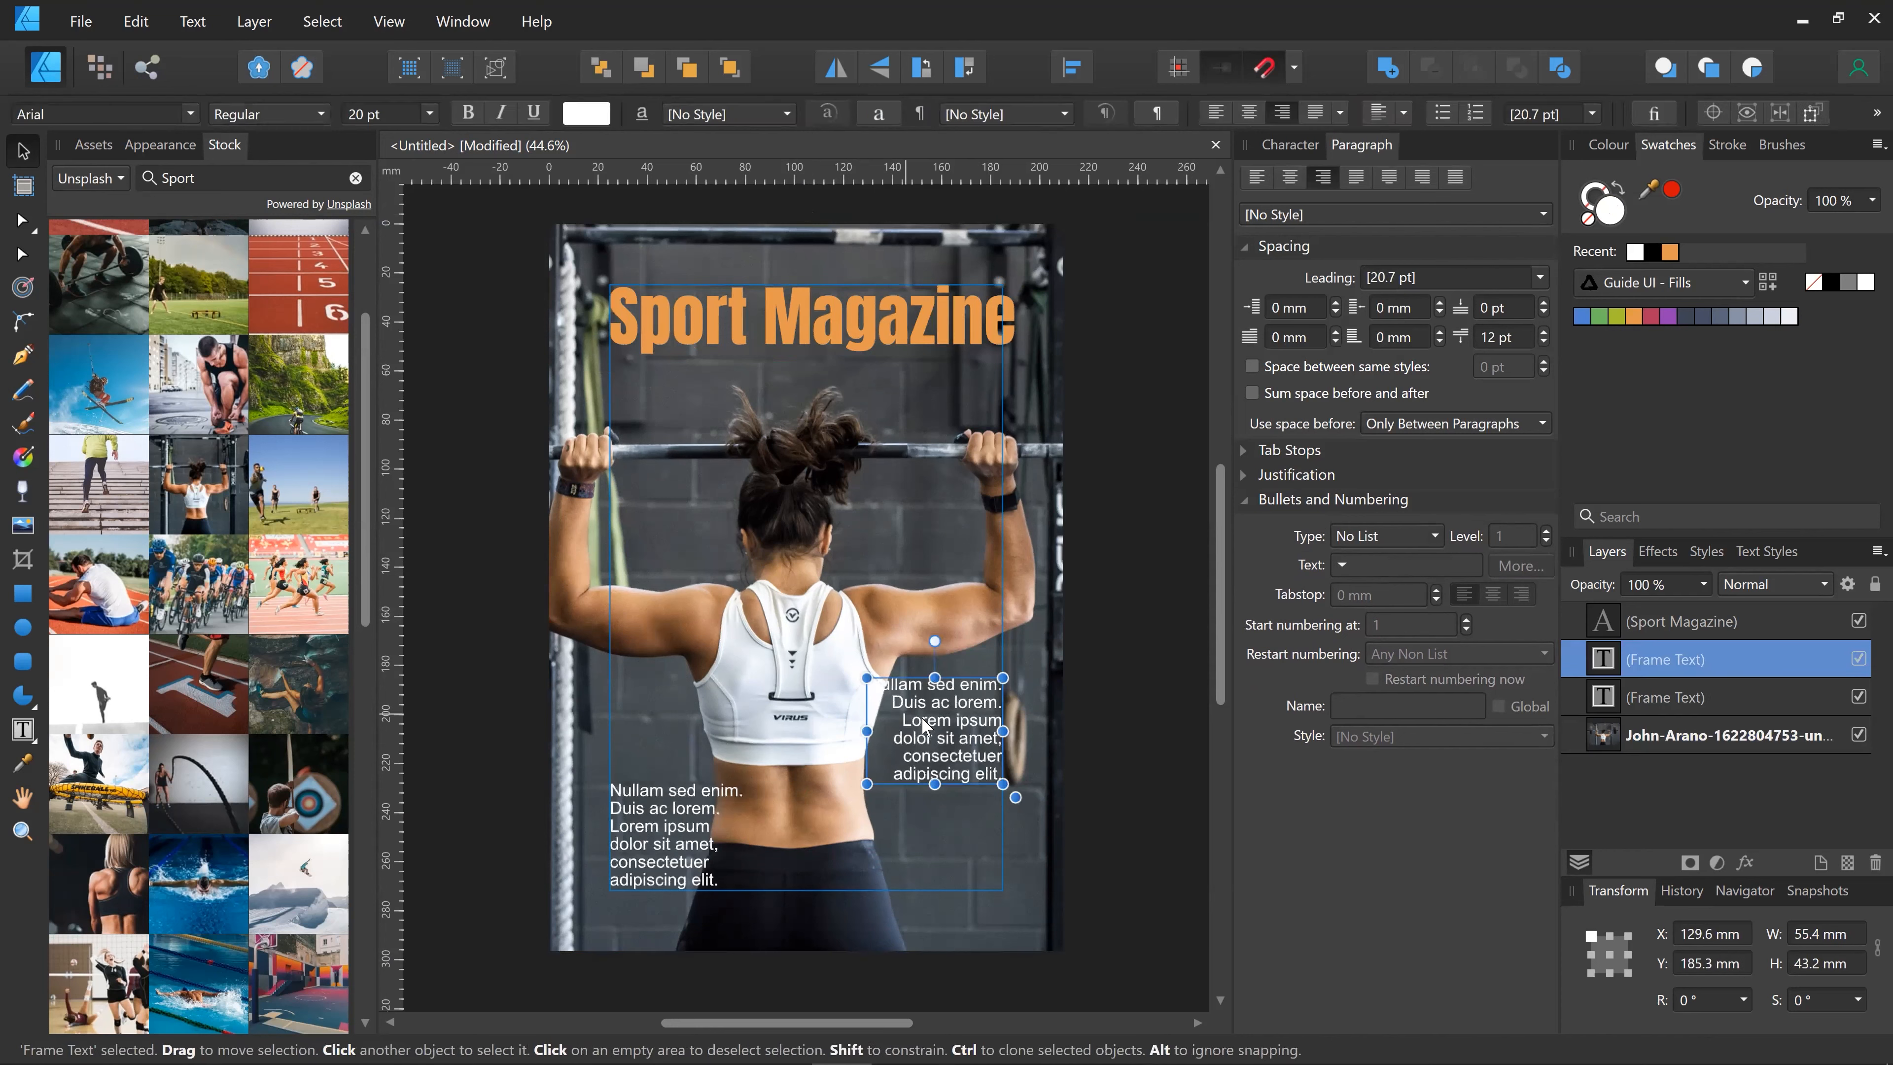
{"action": "left_click", "coordinate": [976, 499]}
{"action": "left_click_drag", "start_coordinate": [977, 538], "coordinate": [976, 520]}
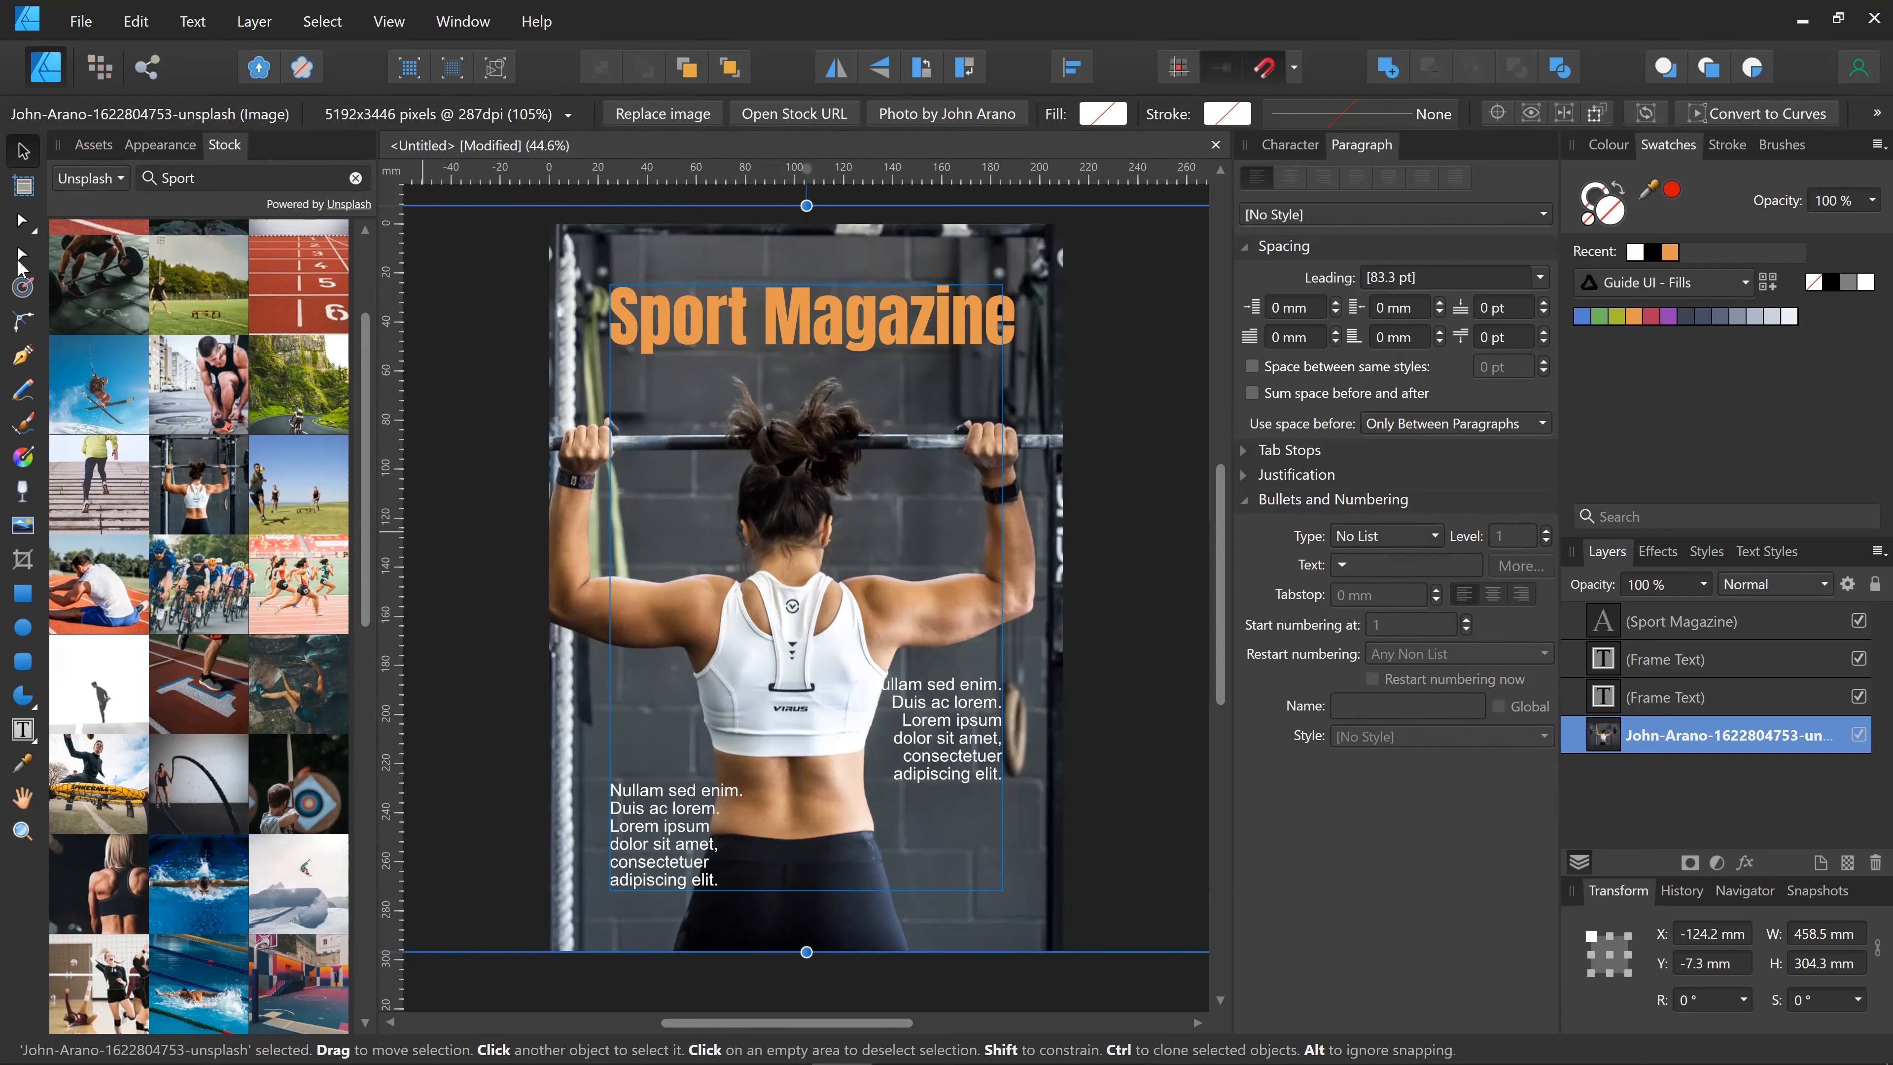
Step: Draw a 210 × 297 mm rectangle covering the whole page above the photo and fill it with black
{"action": "left_click", "coordinate": [24, 593]}
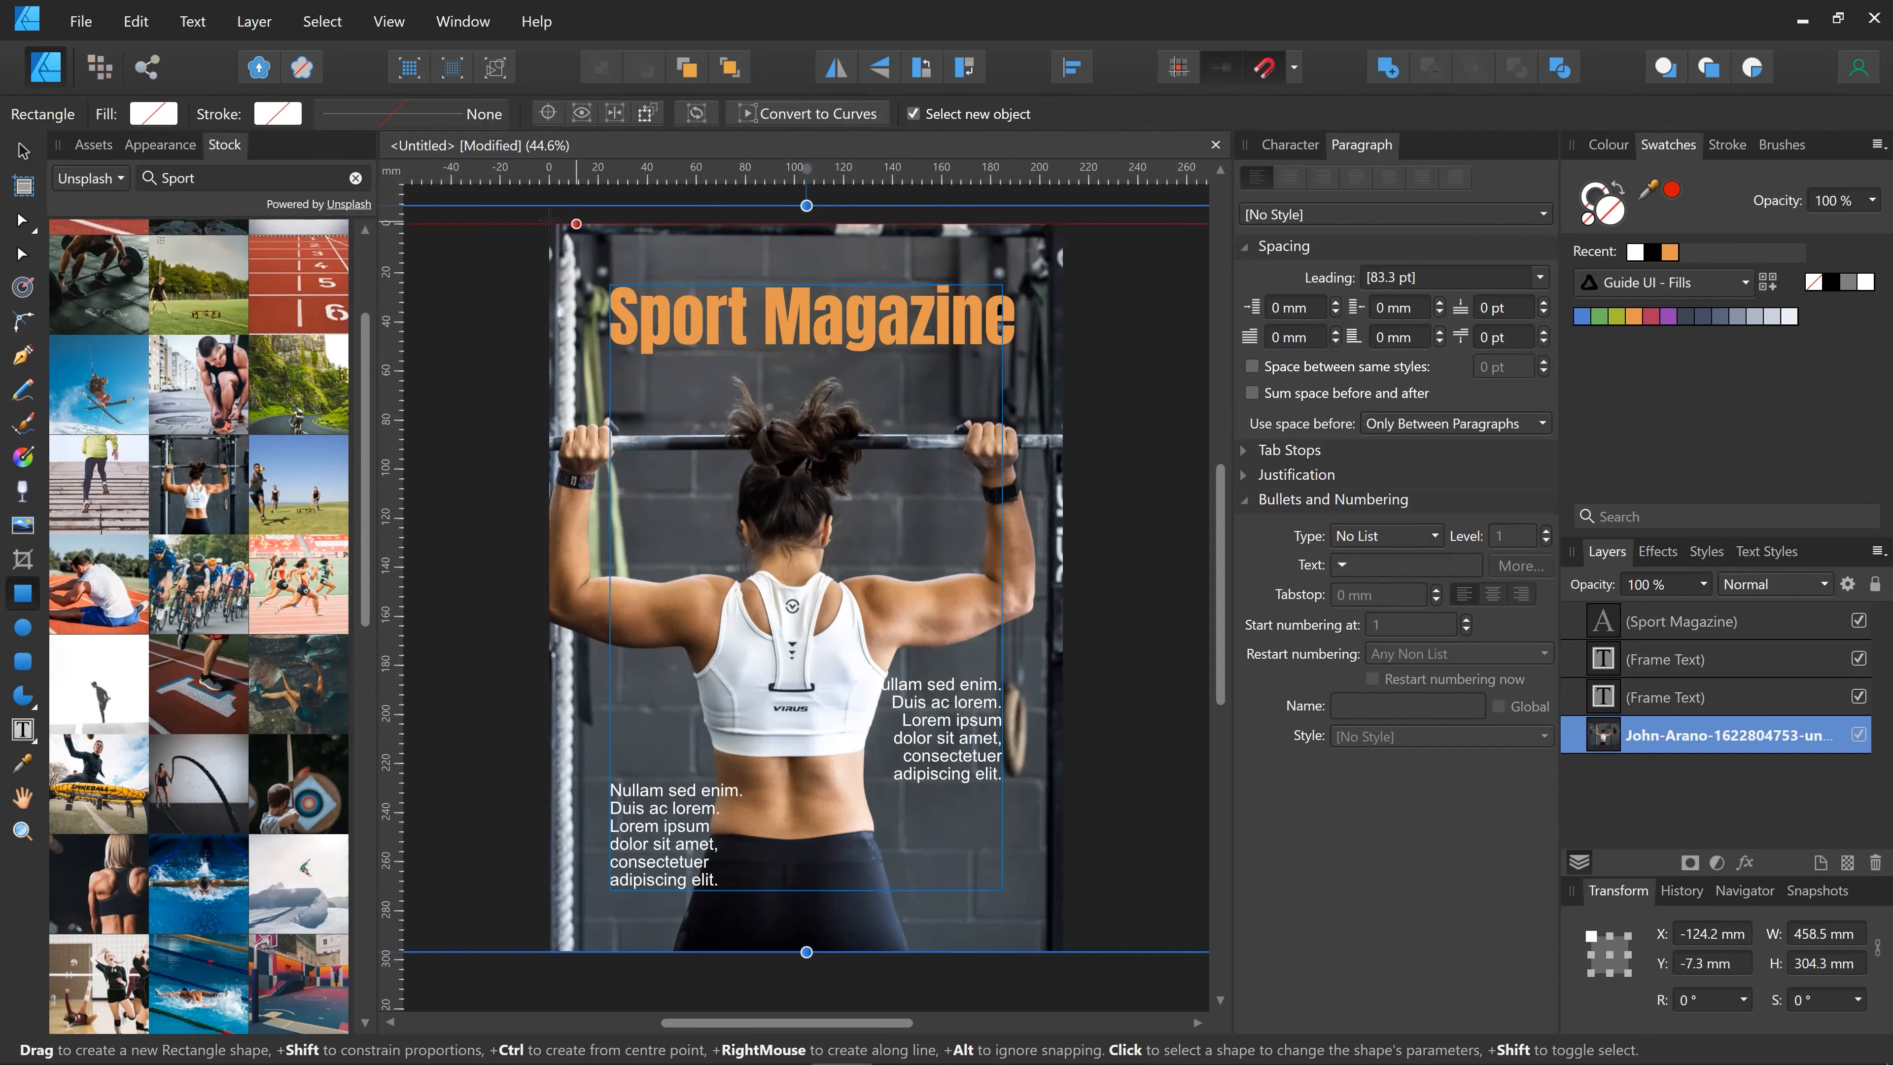
{"action": "left_click_drag", "start_coordinate": [549, 223], "coordinate": [1065, 941]}
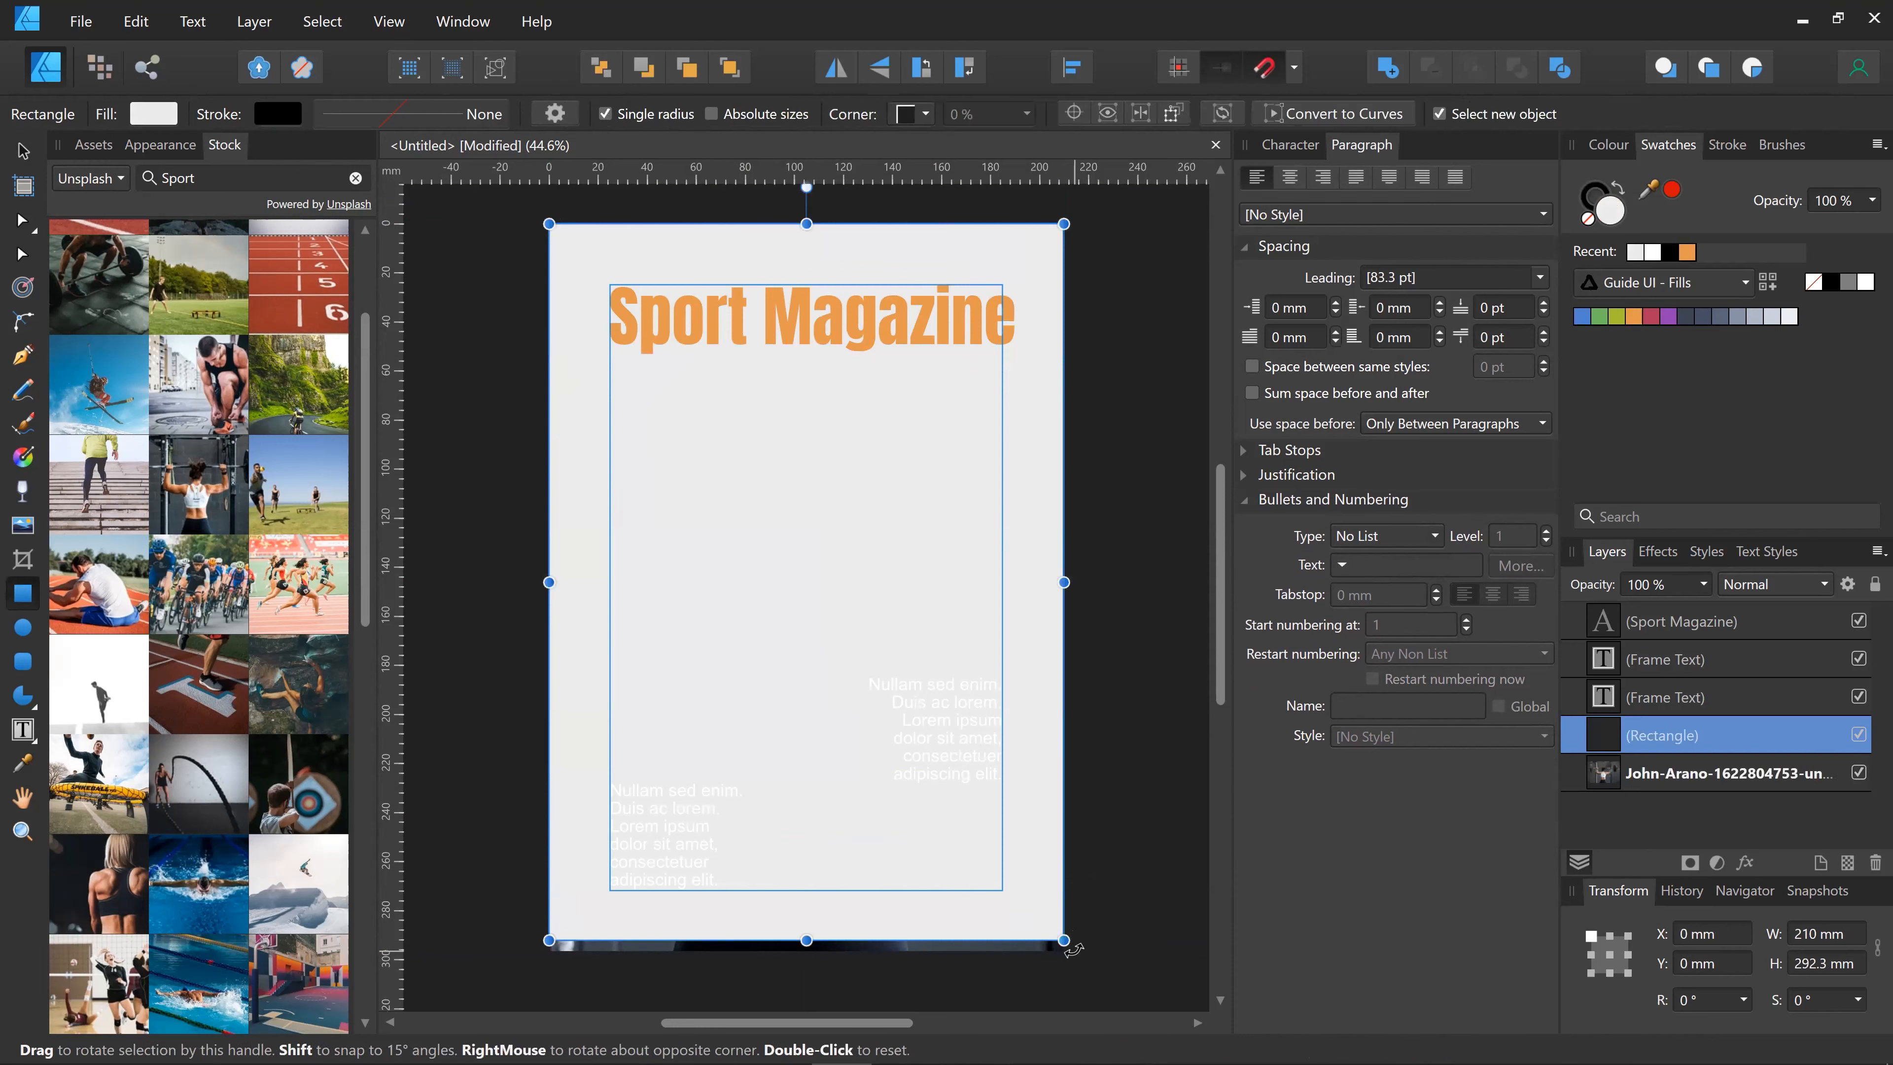
{"action": "left_click_drag", "start_coordinate": [806, 940], "coordinate": [806, 951]}
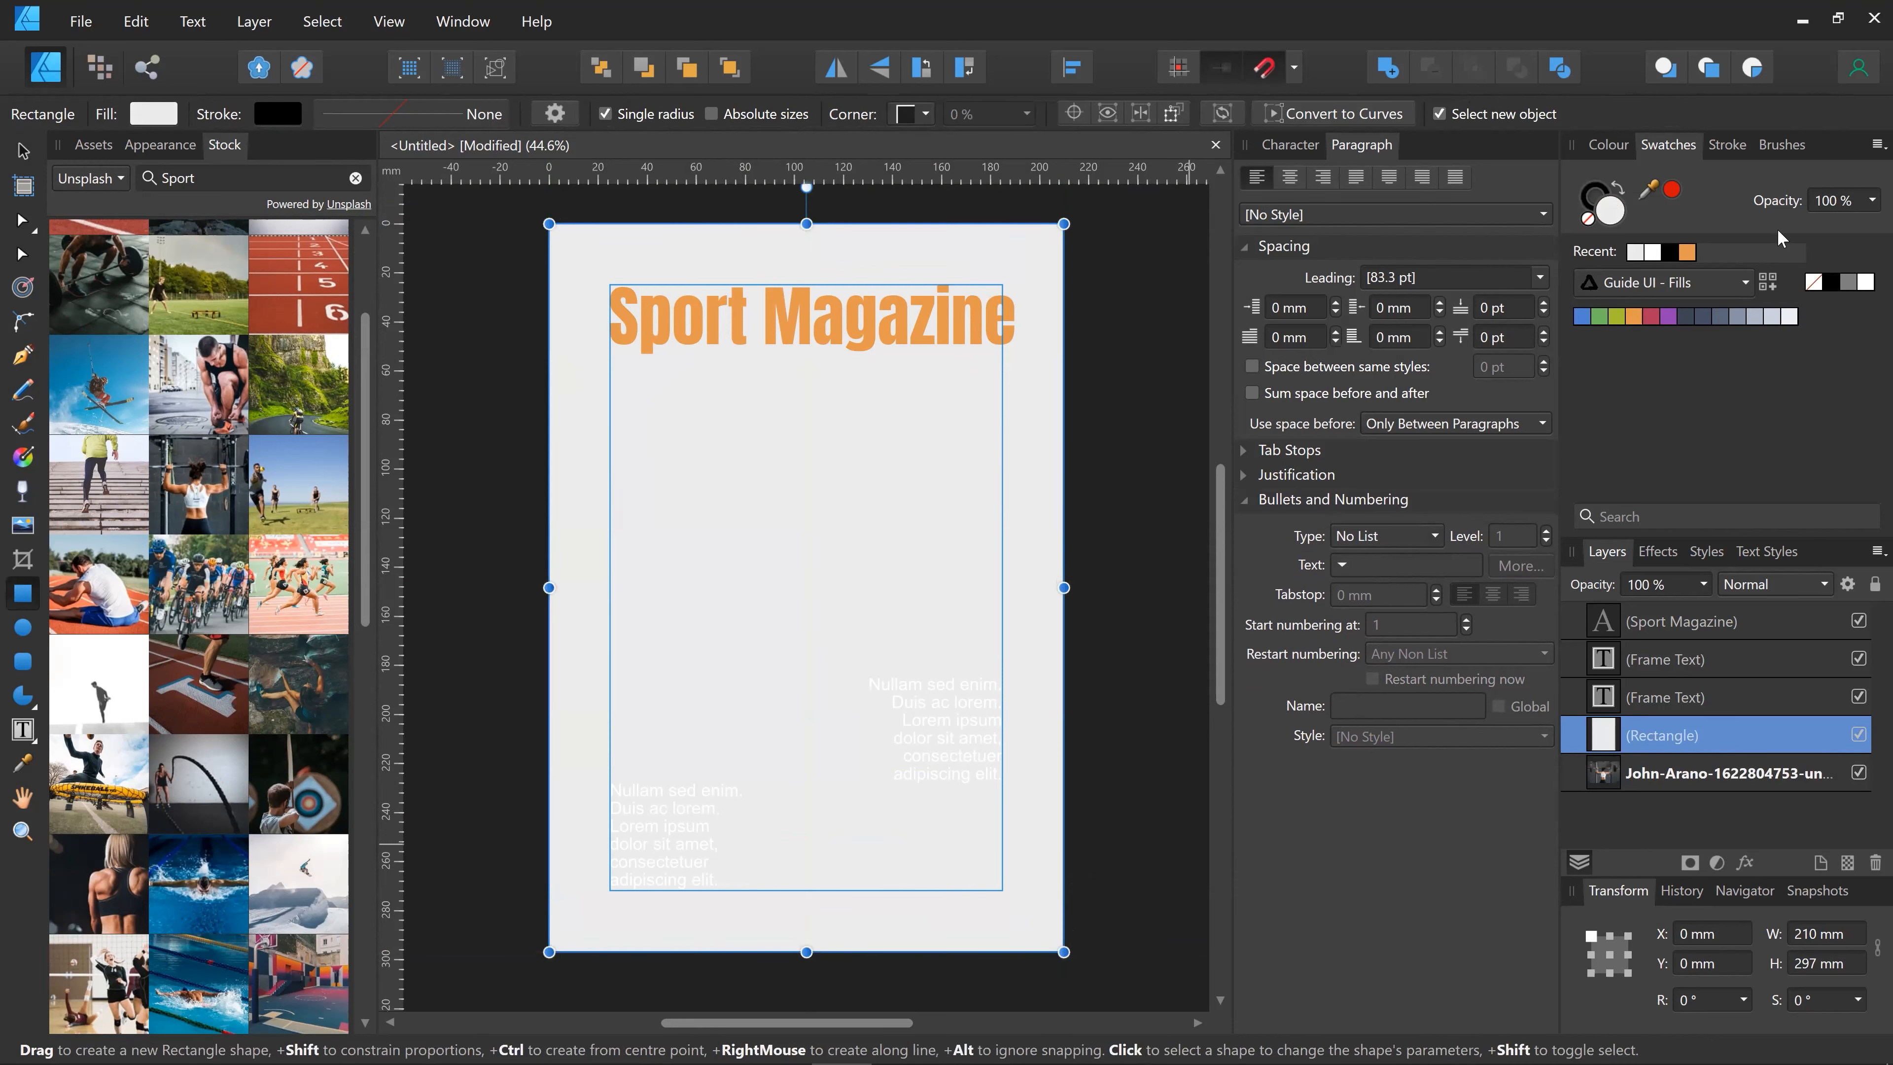
{"action": "left_click", "coordinate": [1670, 254]}
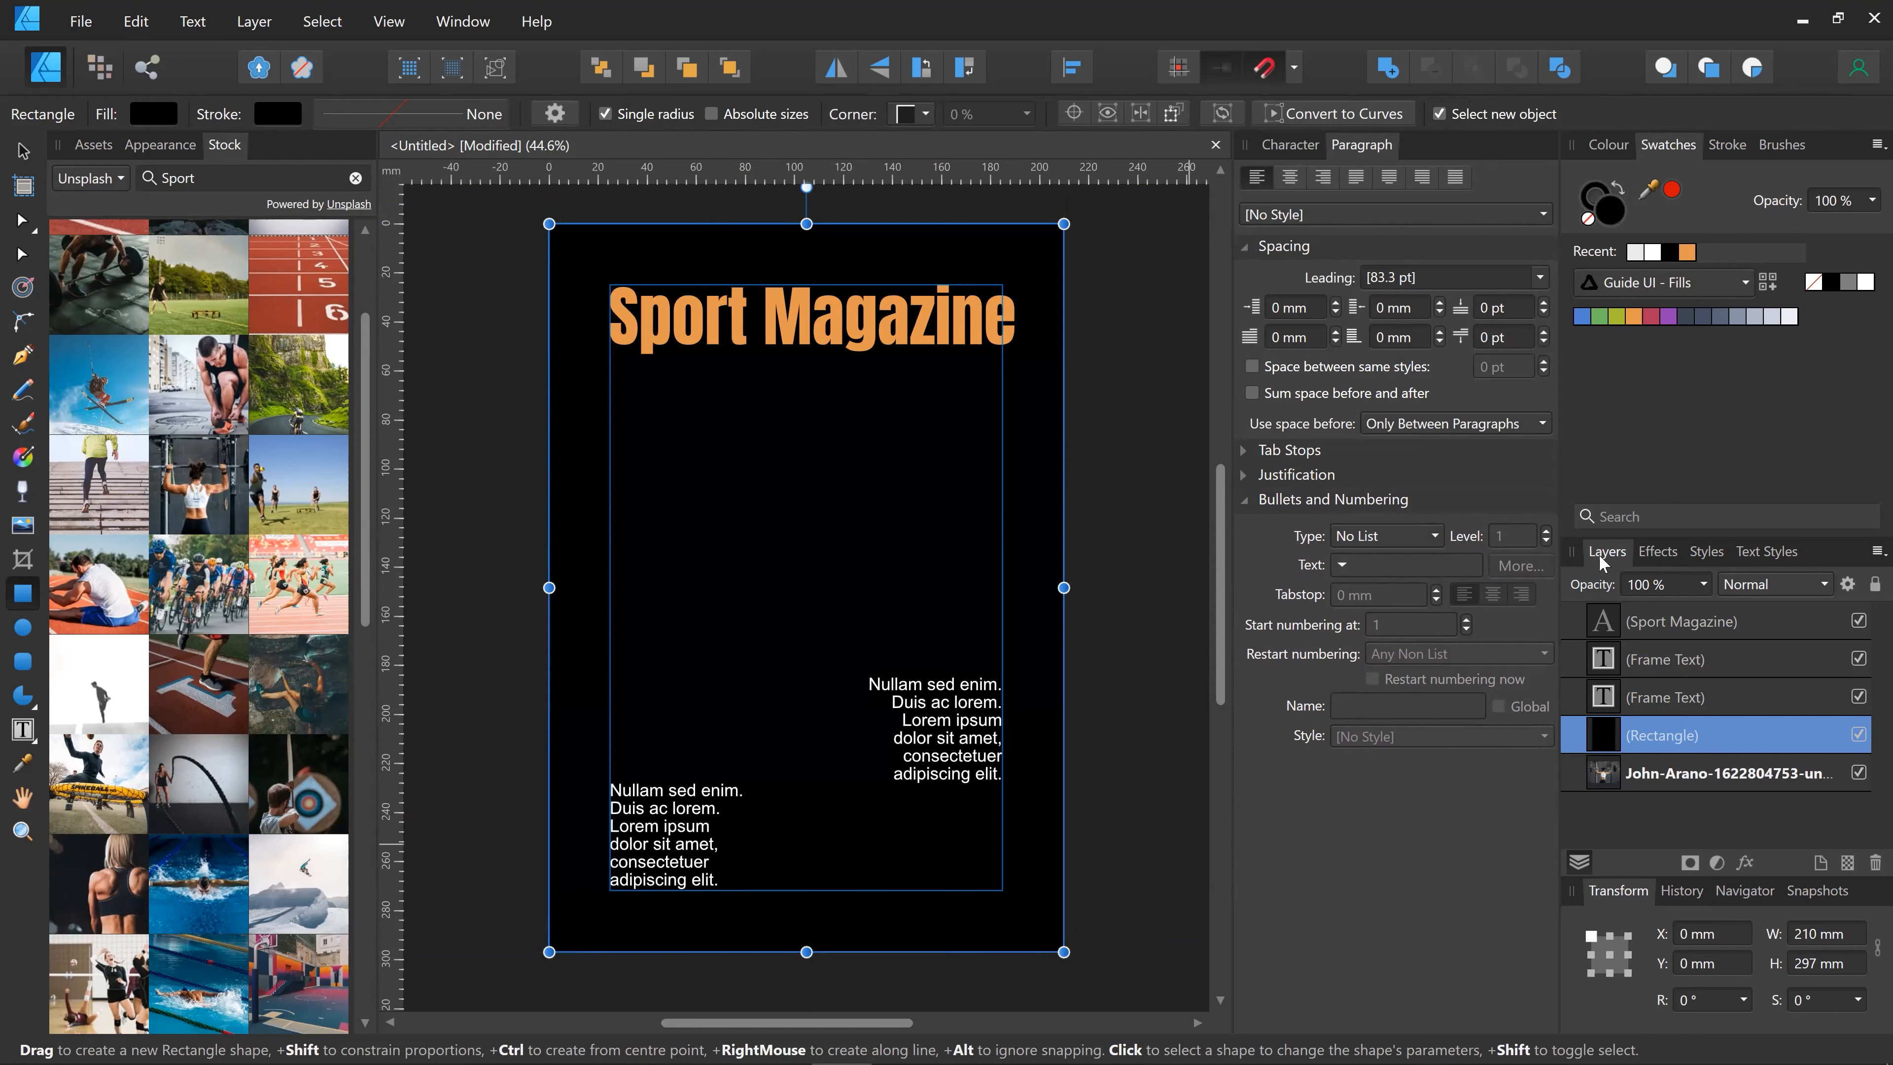
Step: Lower the black rectangle's layer opacity to about 36% as a dark overlay on the photo
{"action": "left_click", "coordinate": [1704, 585]}
{"action": "left_click_drag", "start_coordinate": [1707, 612], "coordinate": [1596, 610]}
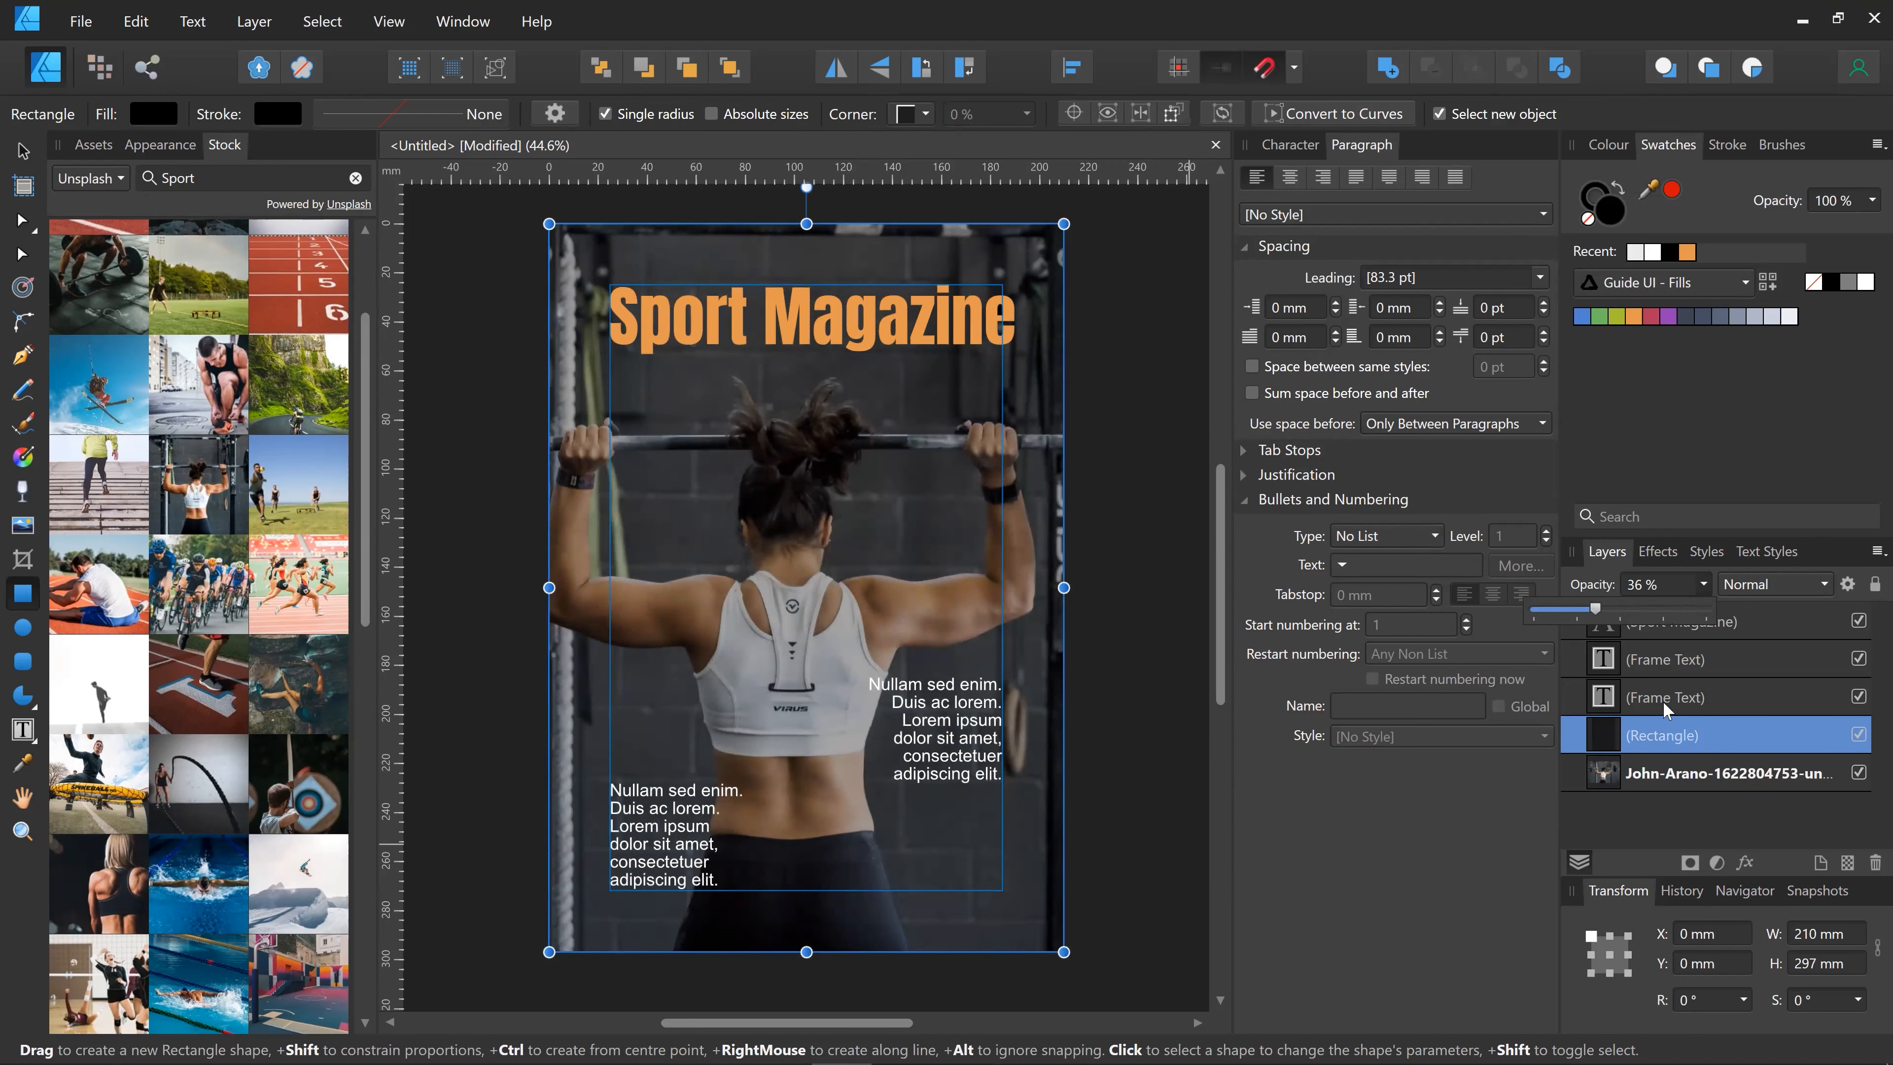
{"action": "left_click", "coordinate": [1670, 731]}
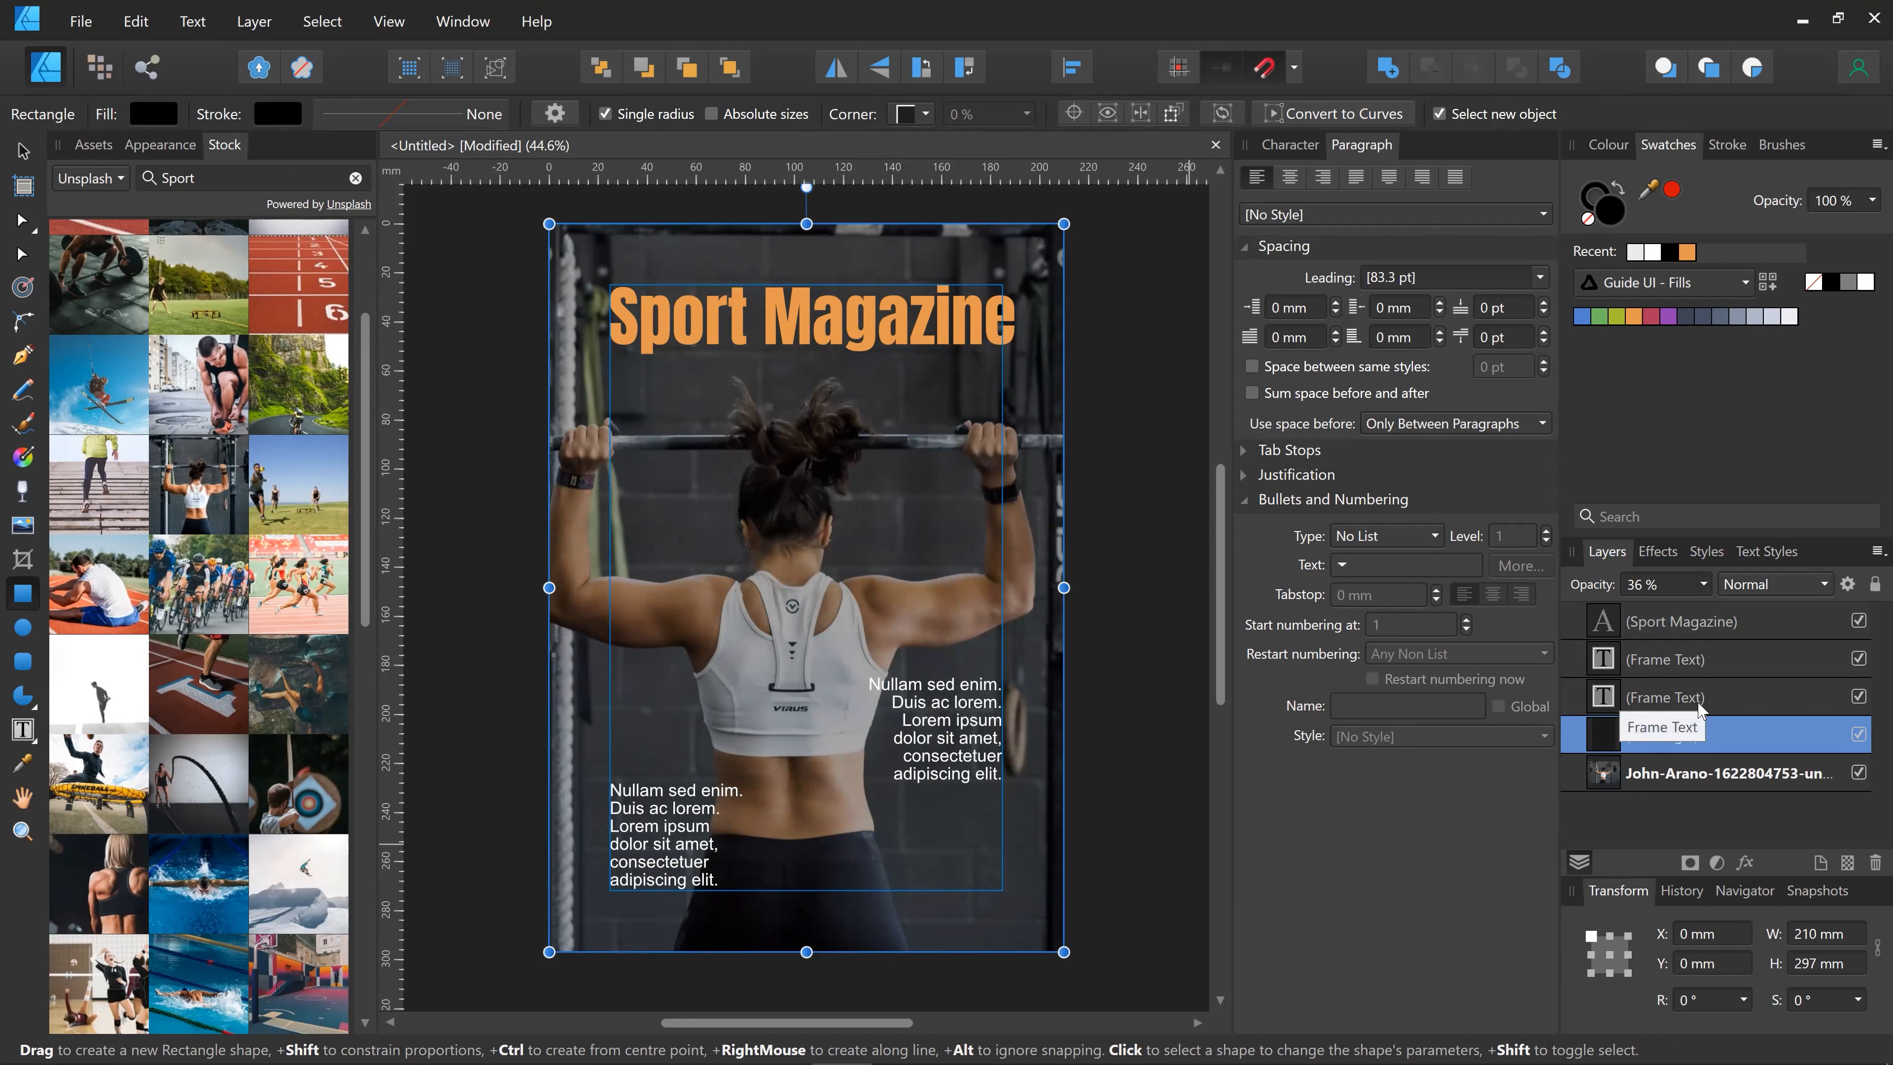
{"action": "left_click", "coordinate": [1711, 585]}
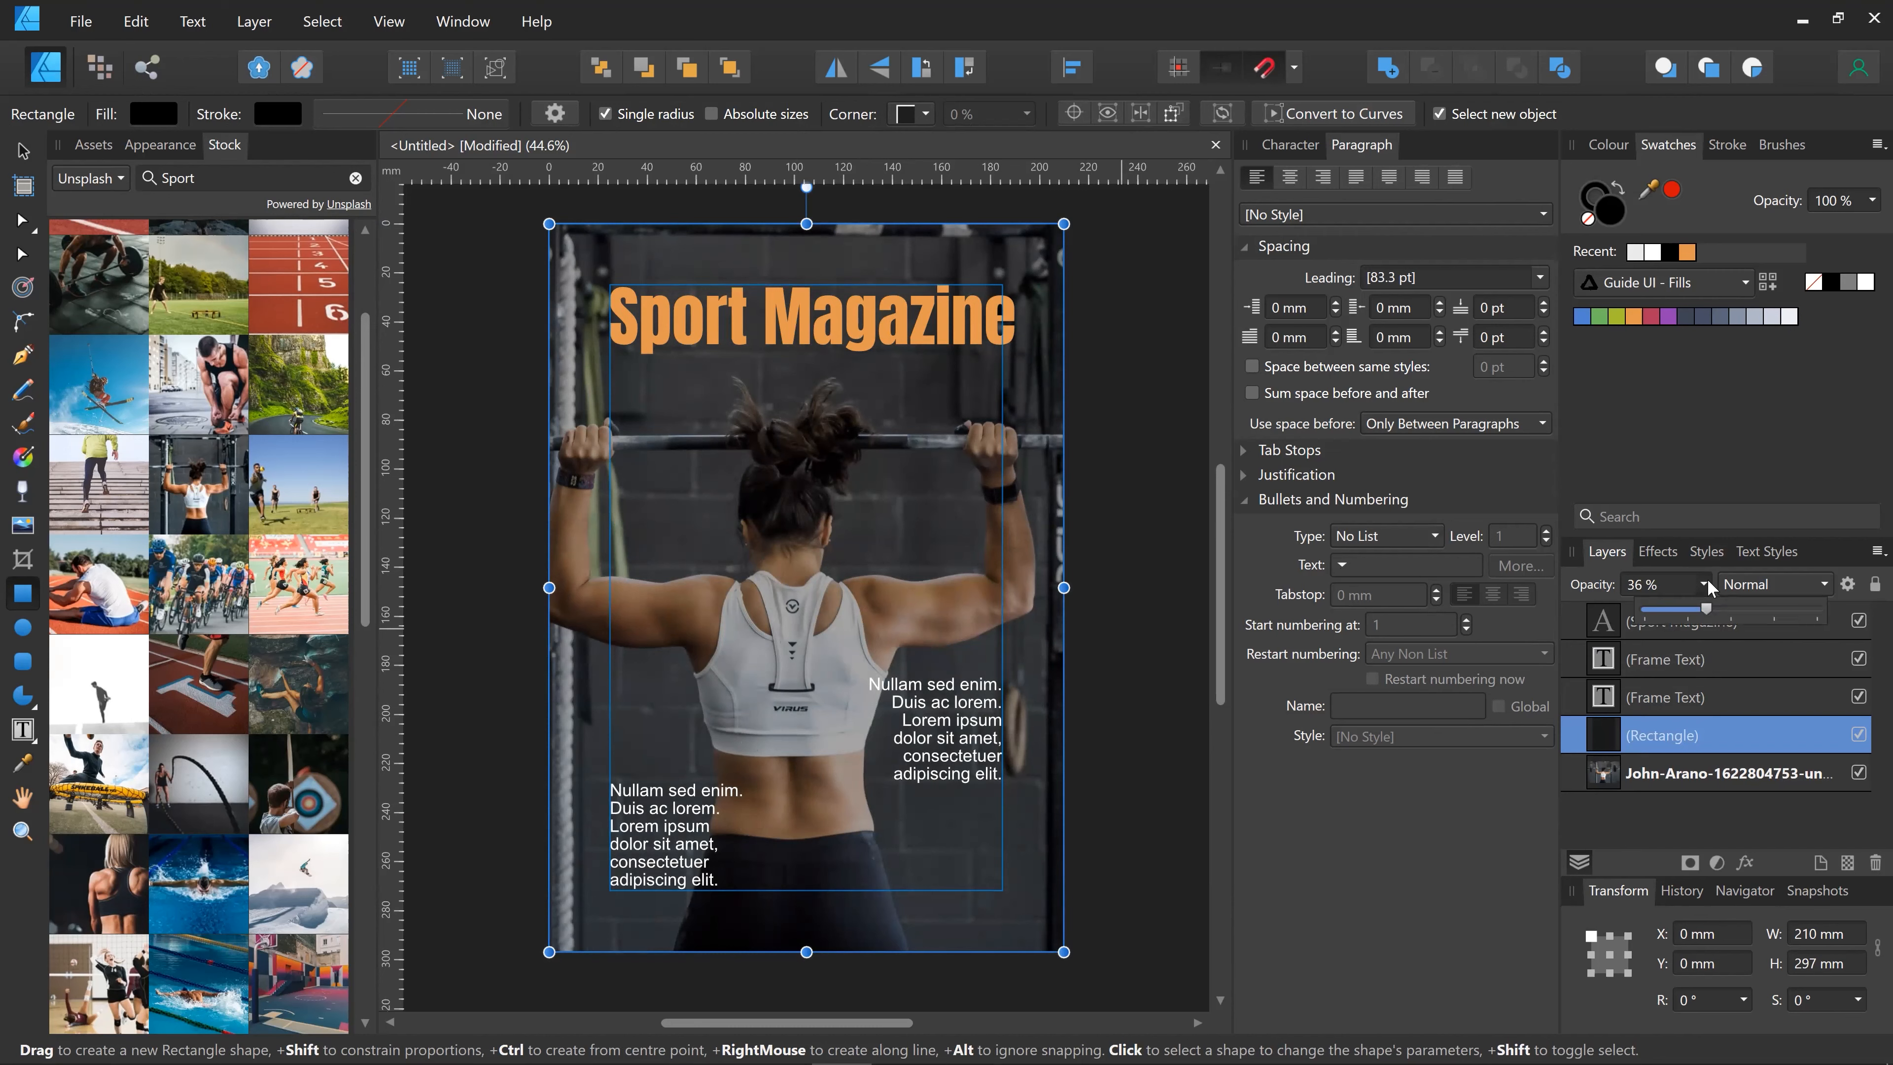
{"action": "left_click_drag", "start_coordinate": [1729, 612], "coordinate": [1705, 613]}
{"action": "left_click", "coordinate": [1115, 594]}
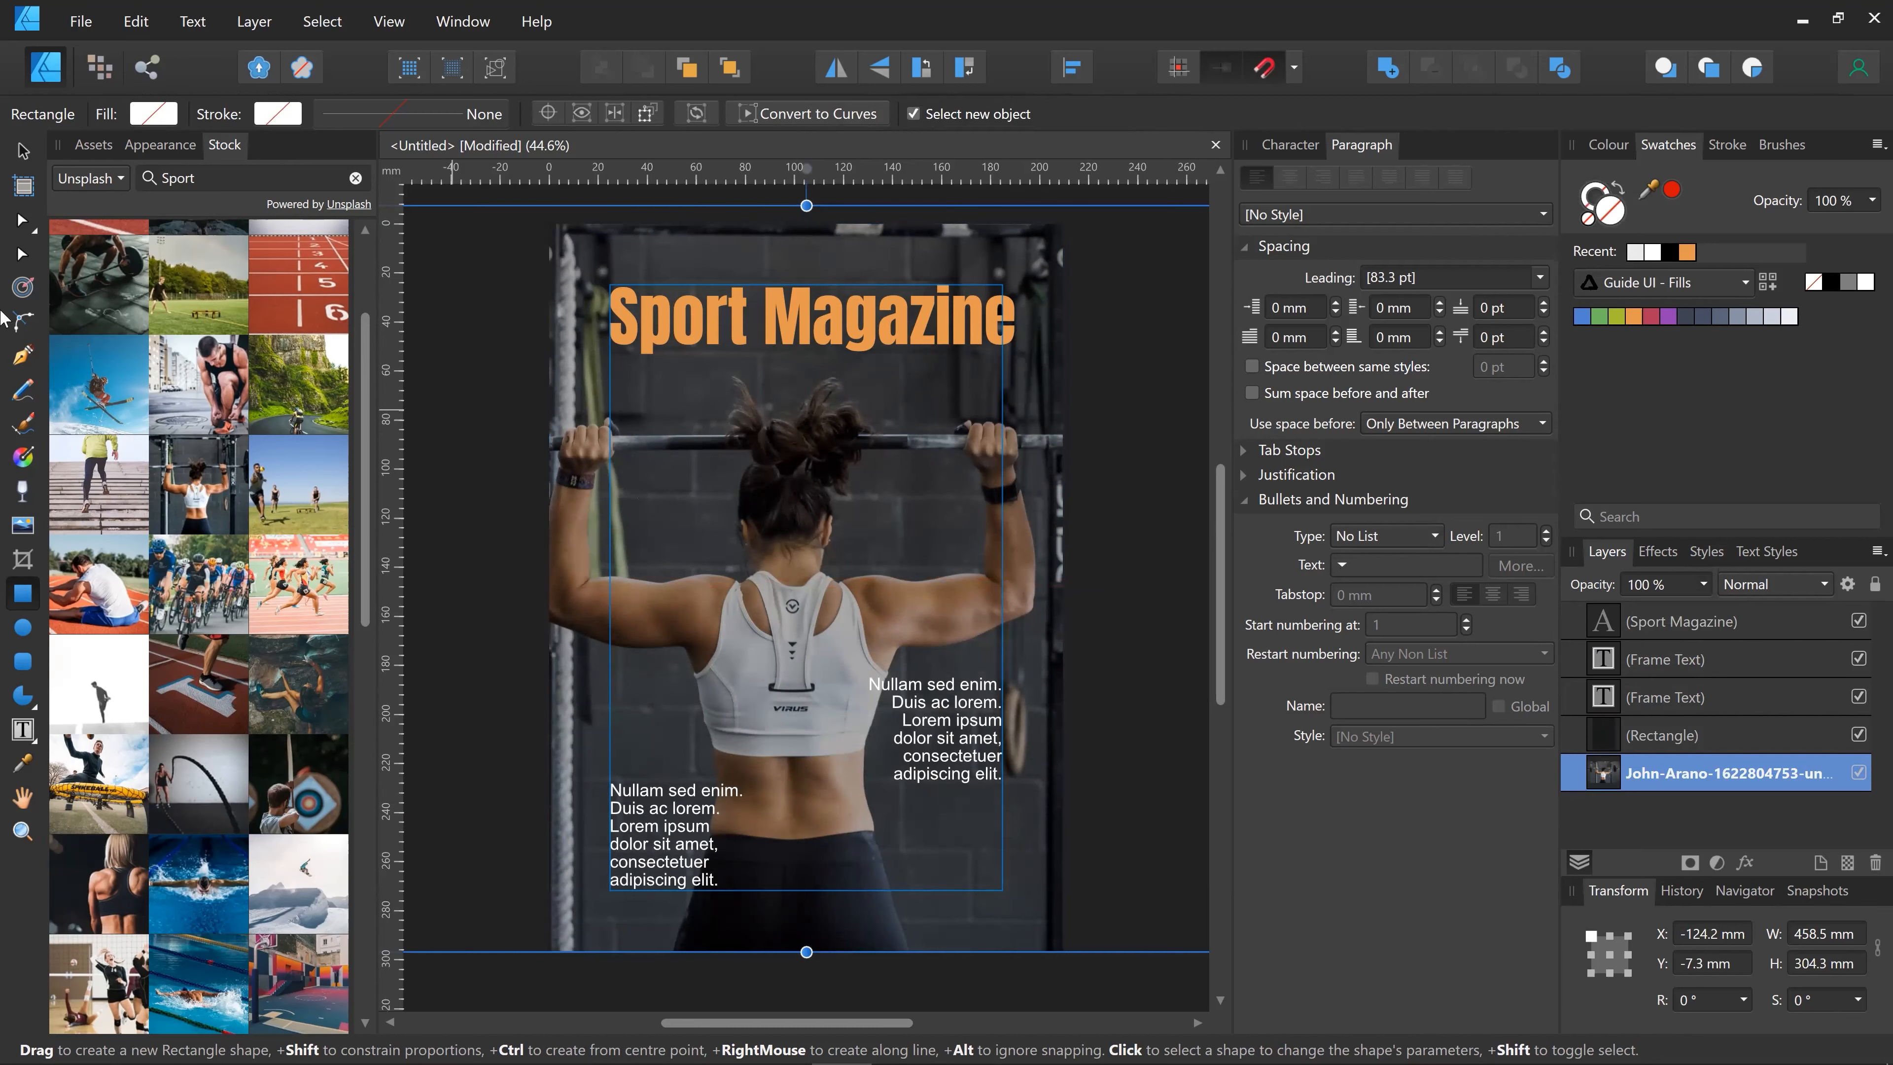
Step: Place a left-aligned copy of the right-hand text frame under the title at the left margin, about X 25, Y 76.3 mm
{"action": "left_click", "coordinate": [23, 627]}
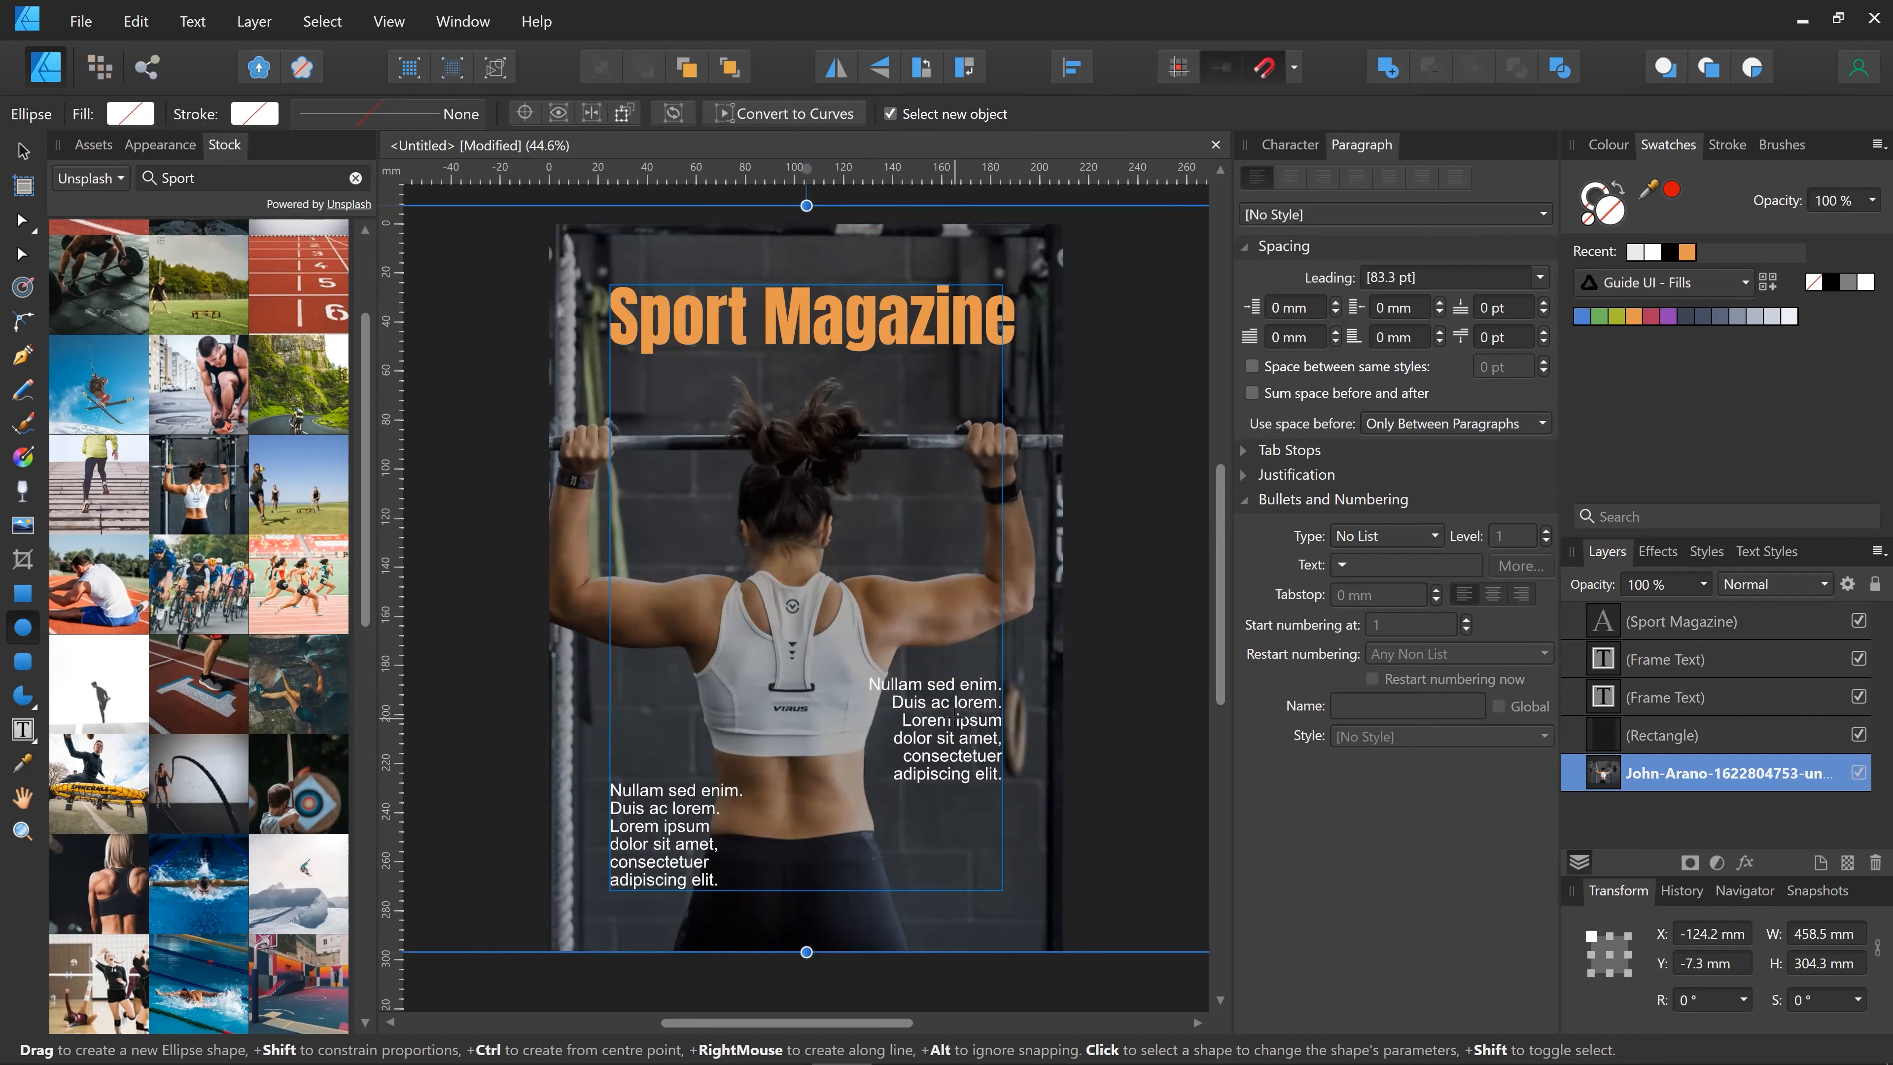
{"action": "left_click", "coordinate": [23, 151]}
{"action": "left_click", "coordinate": [894, 719]}
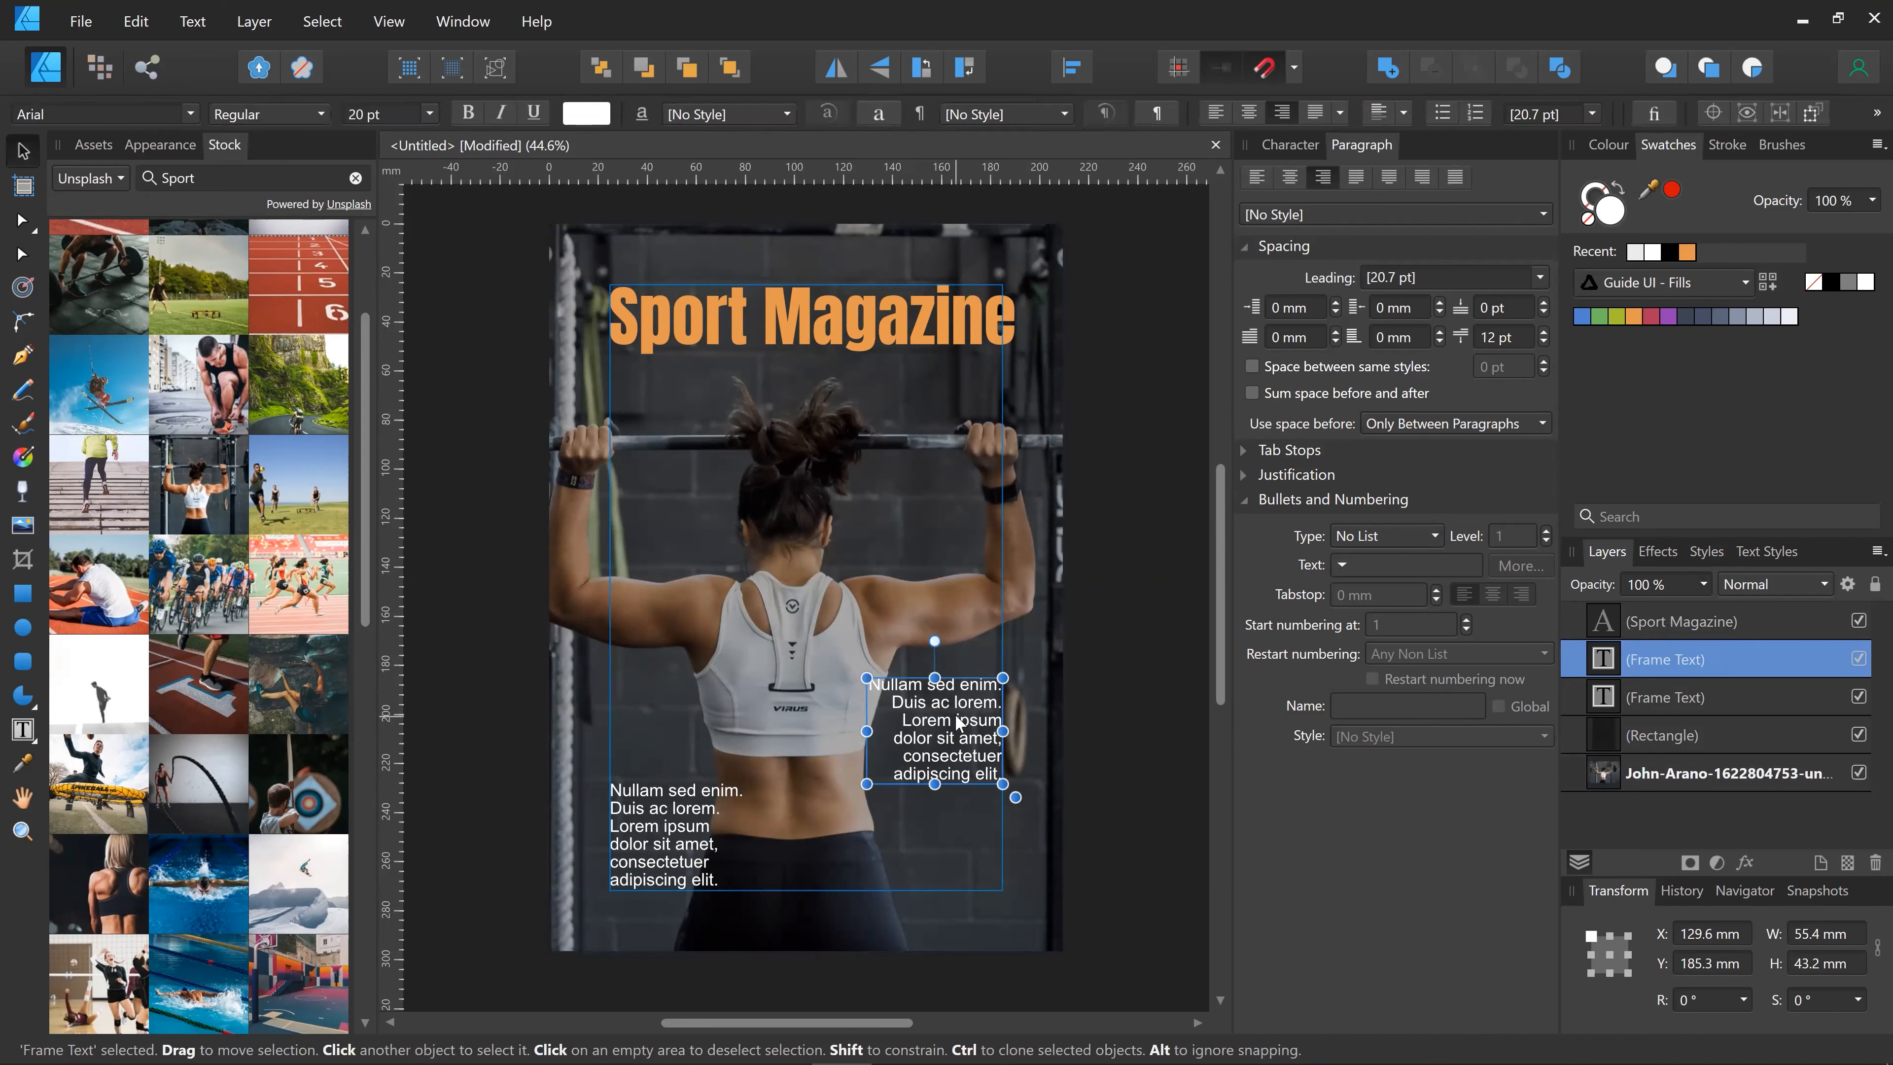
{"action": "left_click_drag", "start_coordinate": [934, 710], "coordinate": [685, 454]}
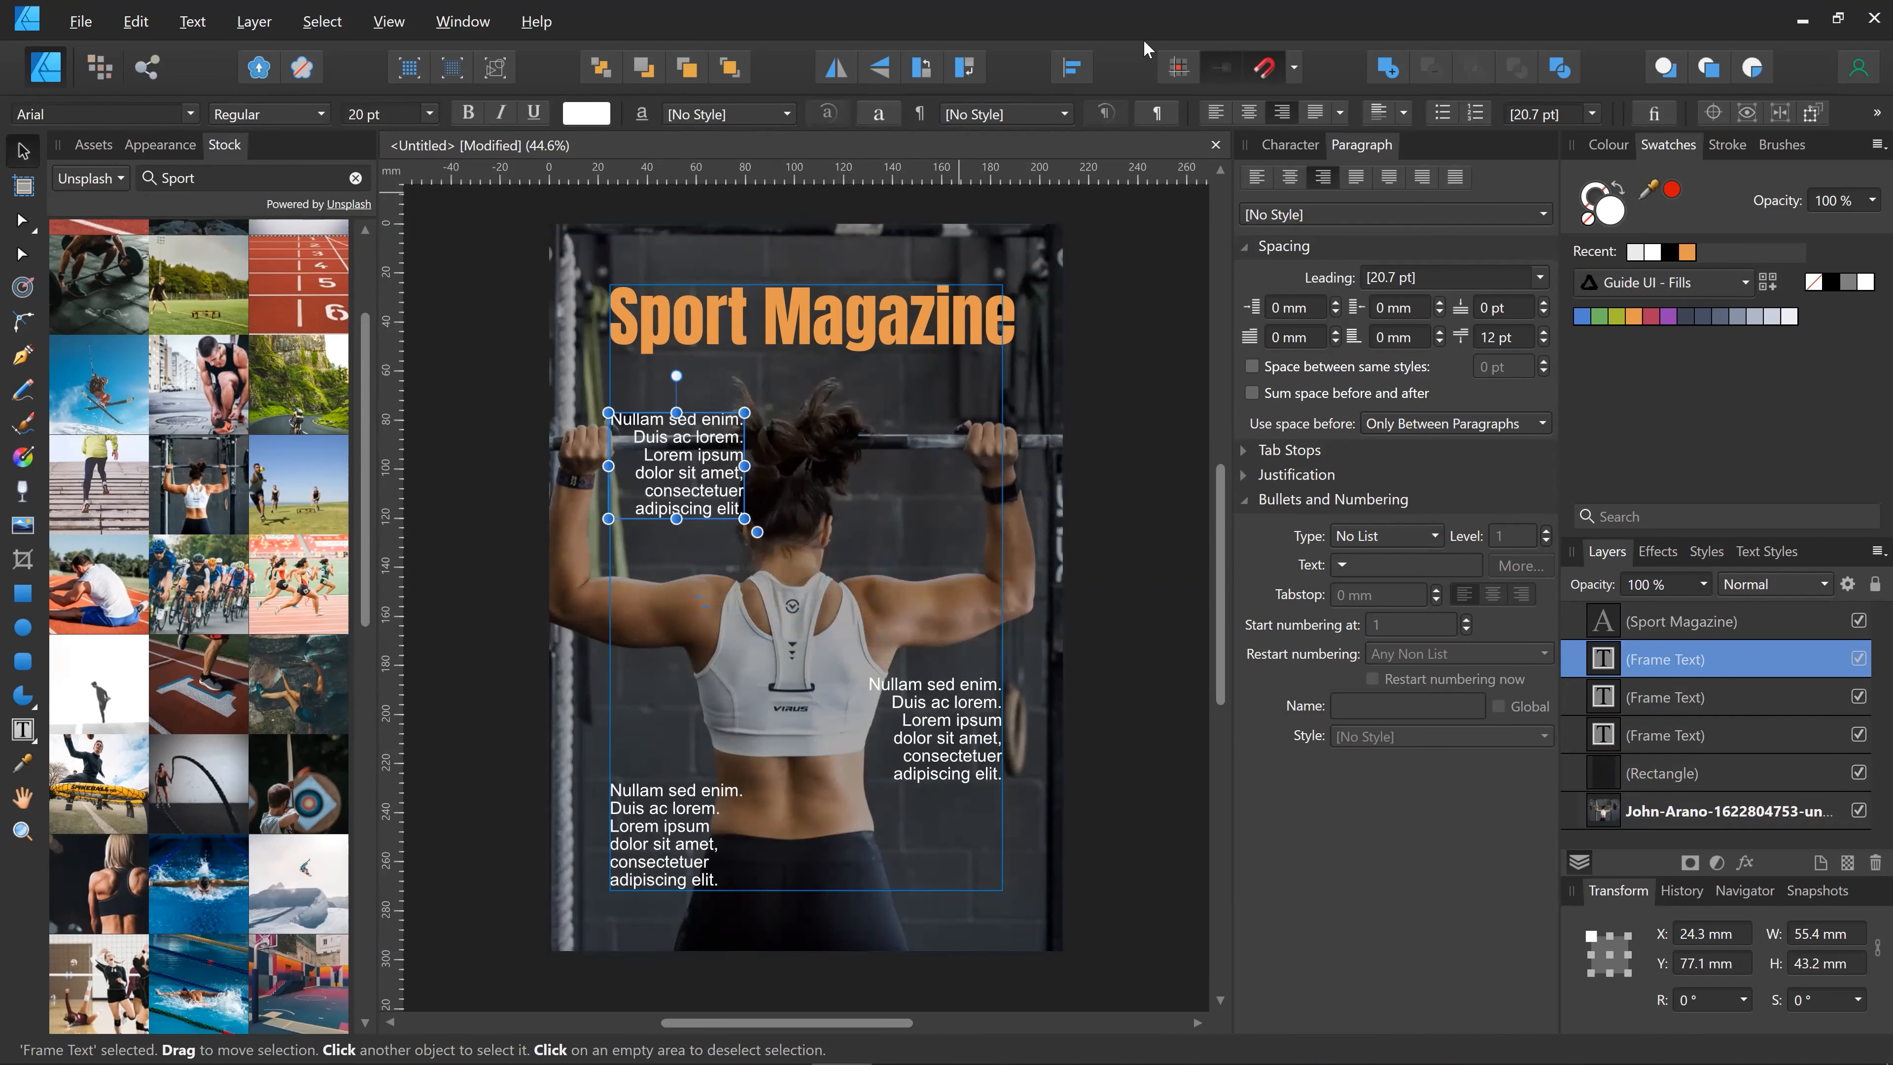
{"action": "left_click", "coordinate": [1214, 114]}
{"action": "left_click_drag", "start_coordinate": [680, 479], "coordinate": [682, 477]}
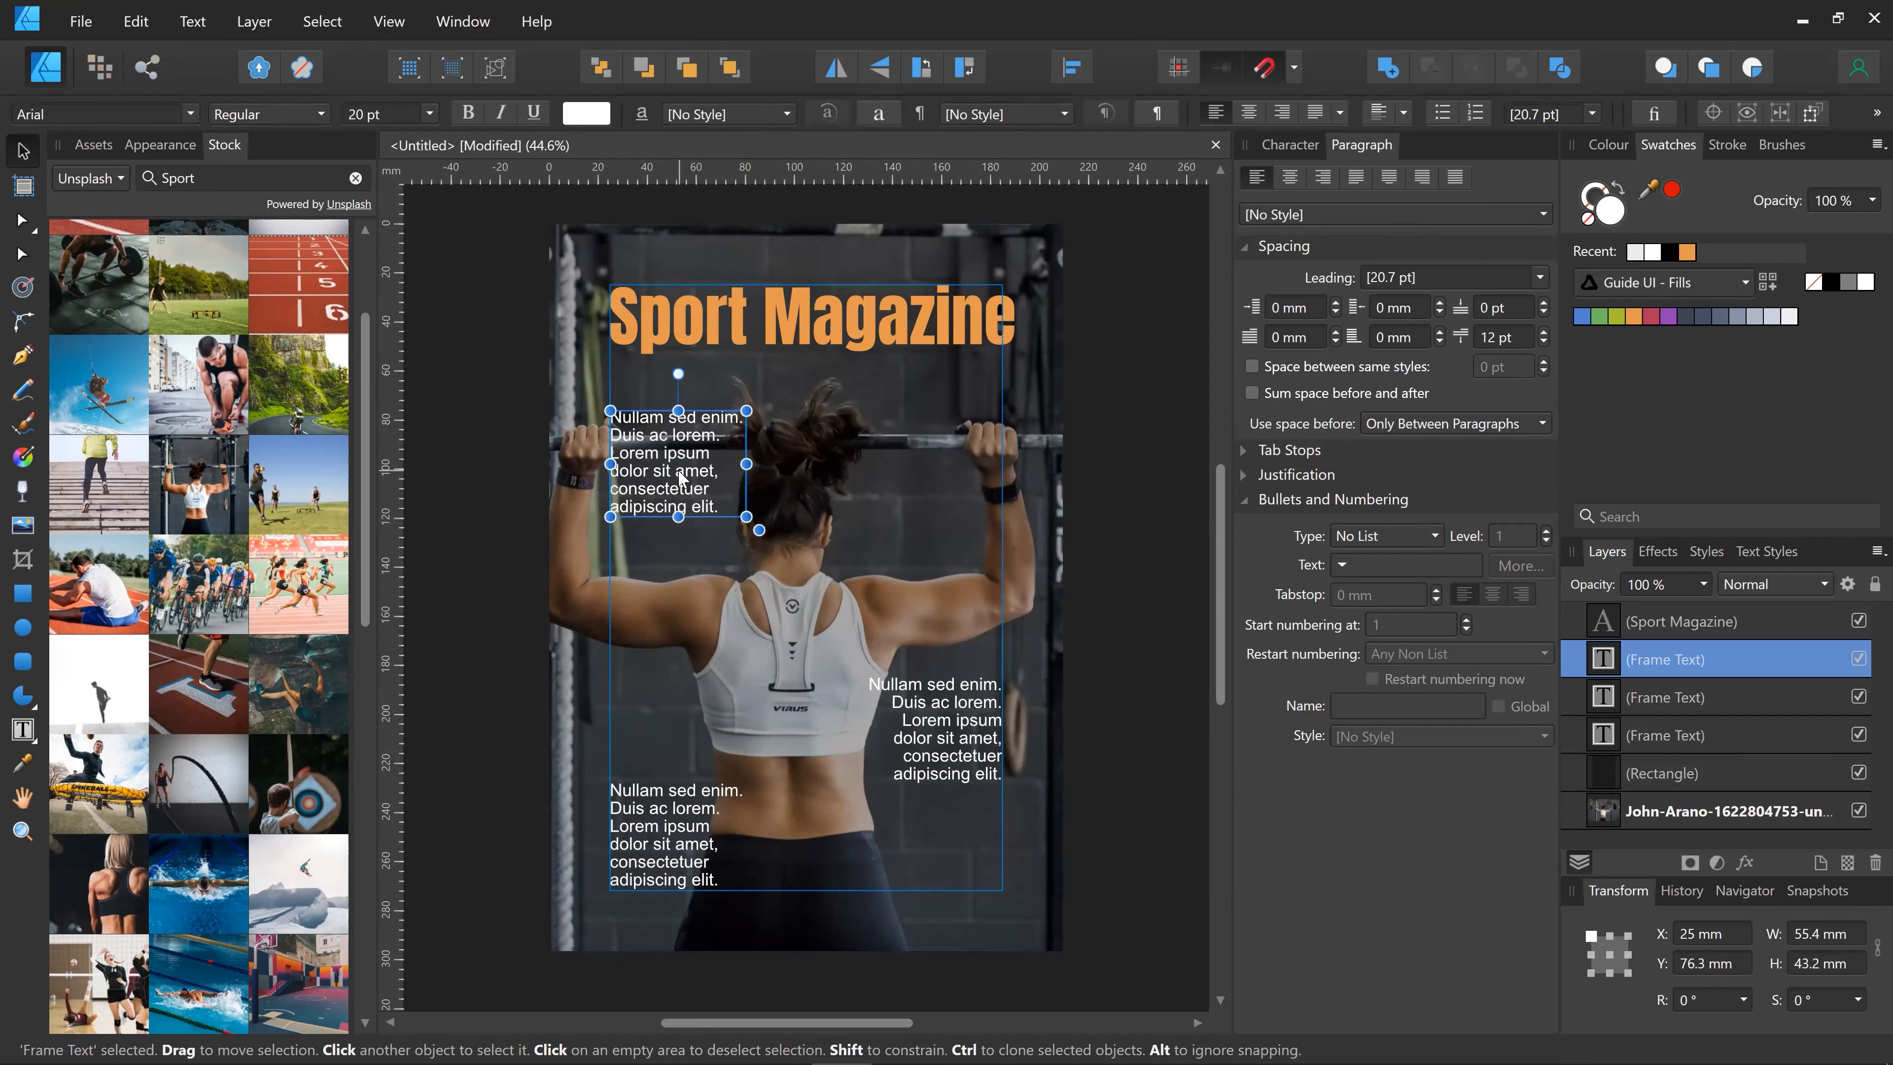
Step: Replace the copied frame's filler text with "Become The Legend - Crossfit Games"
{"action": "double_click", "coordinate": [720, 499]}
{"action": "key", "text": "ctrl+a"}
{"action": "type", "text": "dfh"}
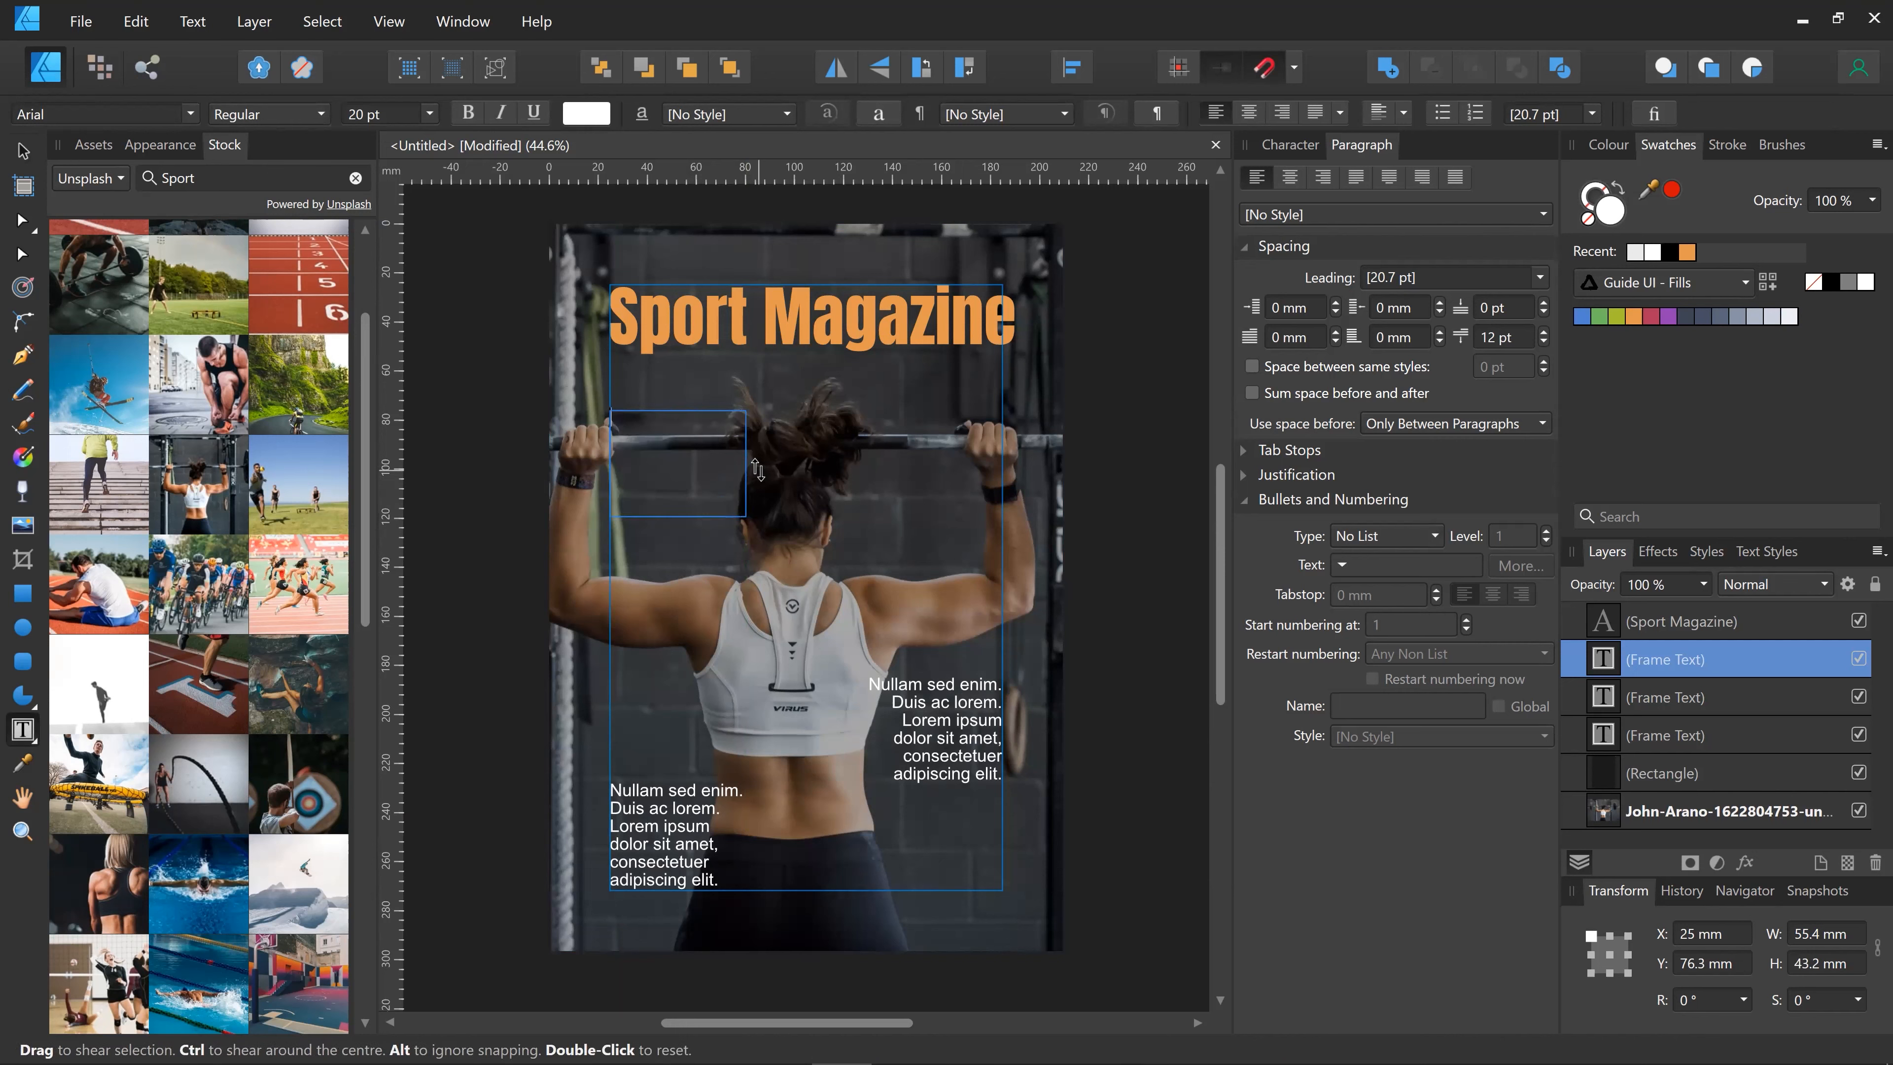
{"action": "type", "text": "Become The Legend"}
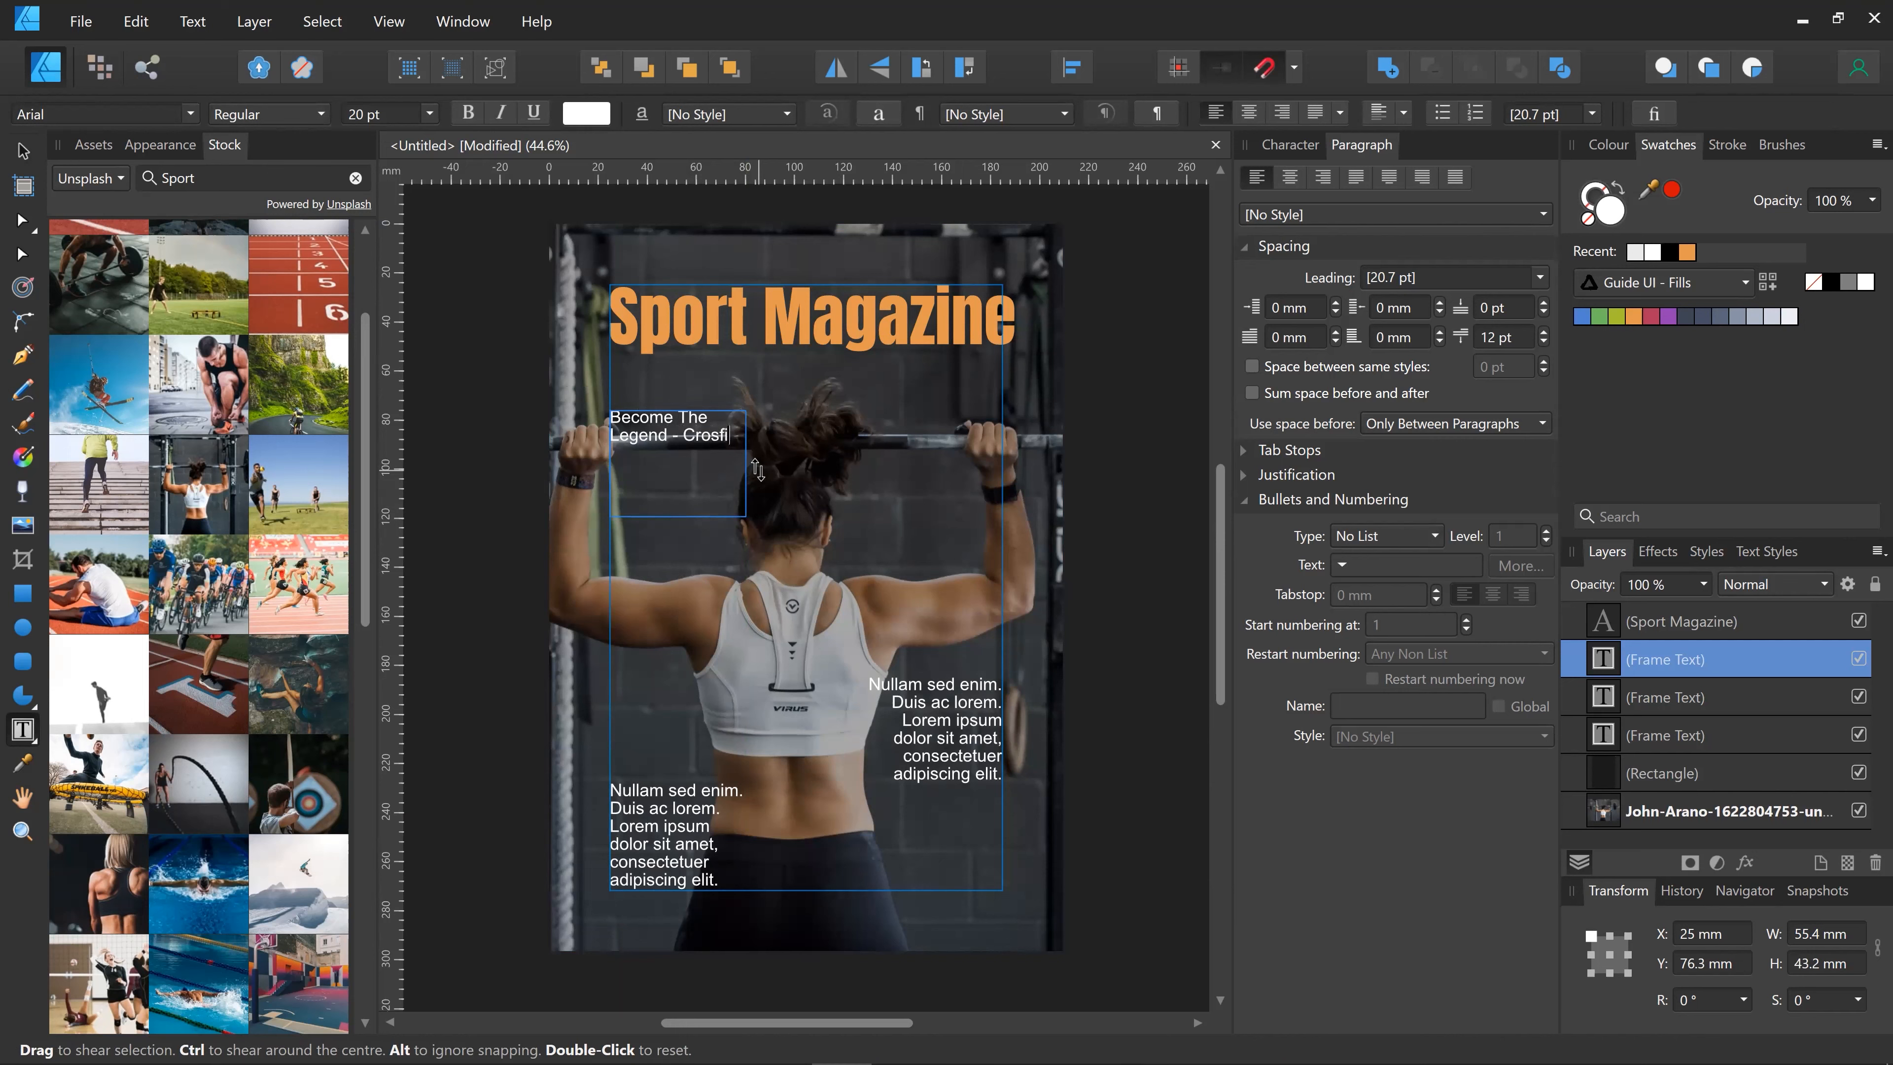
{"action": "type", "text": "- Crossfit Games"}
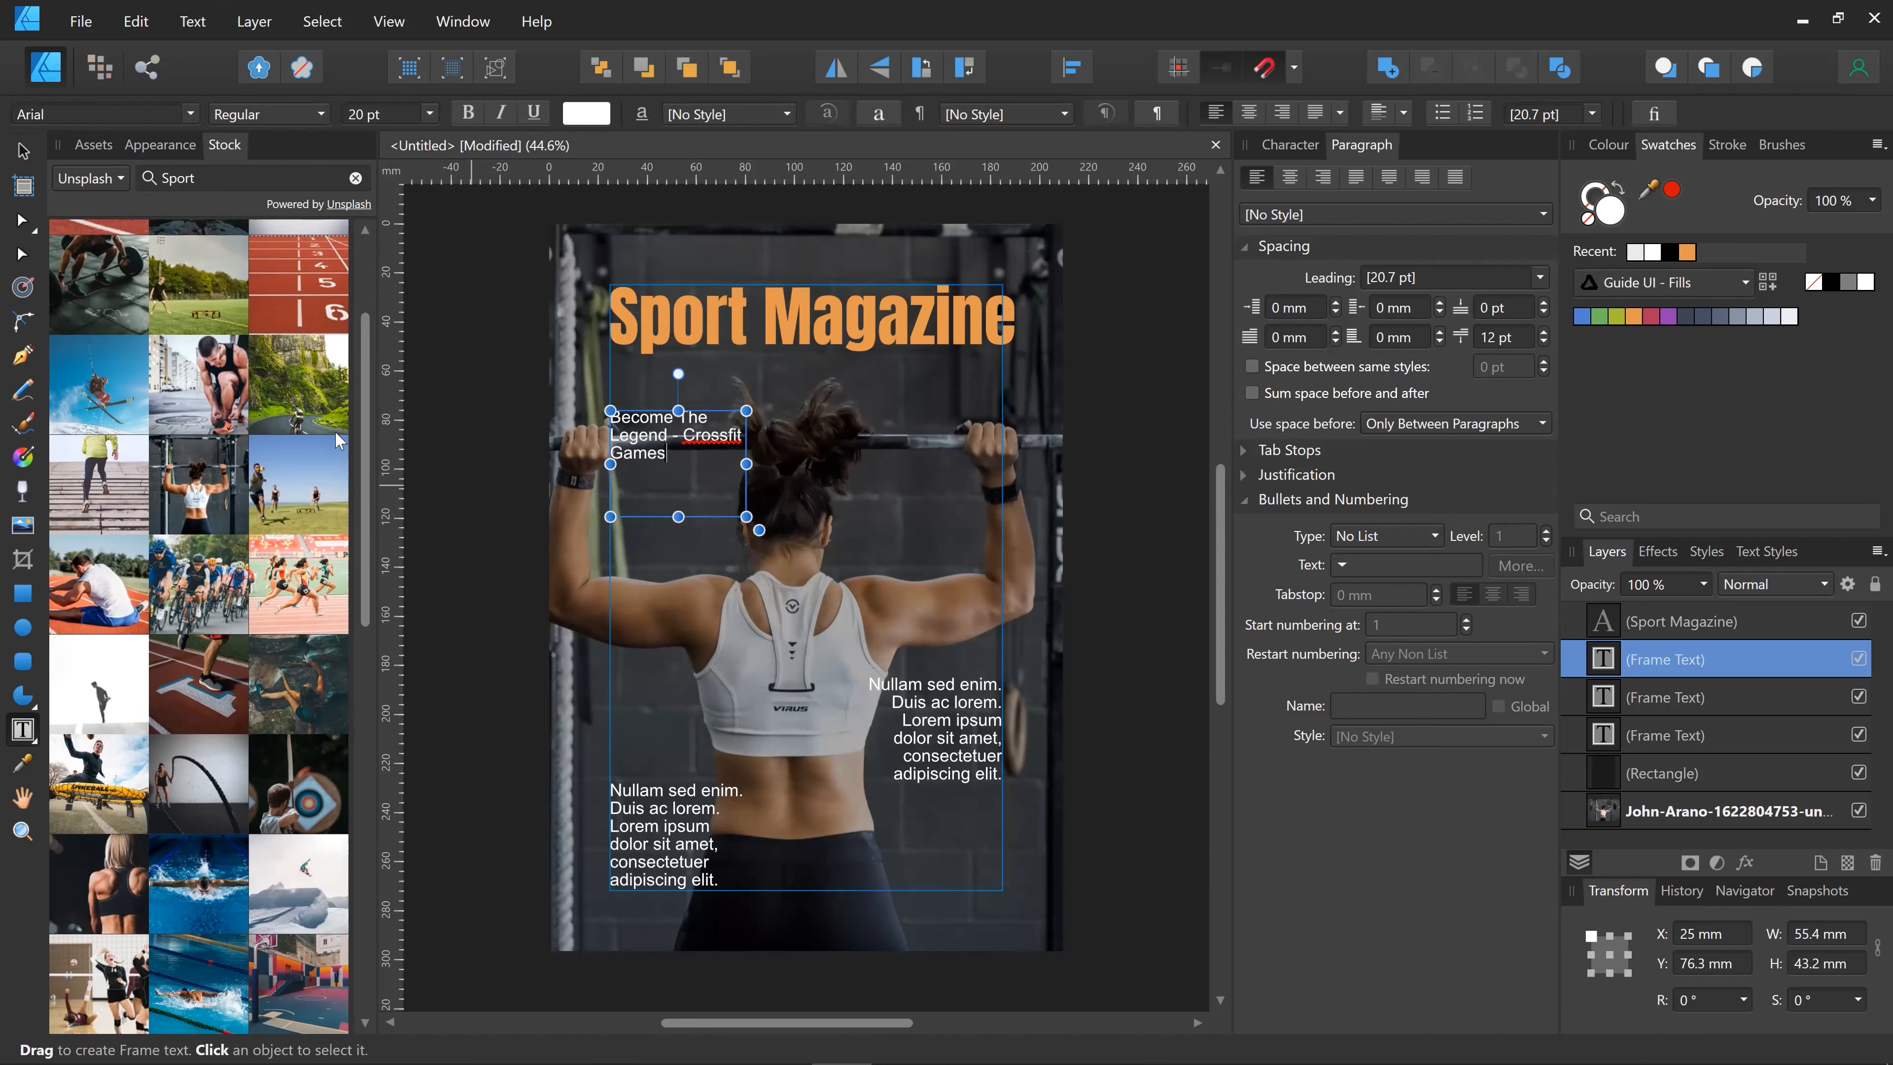
{"action": "right_click", "coordinate": [721, 434]}
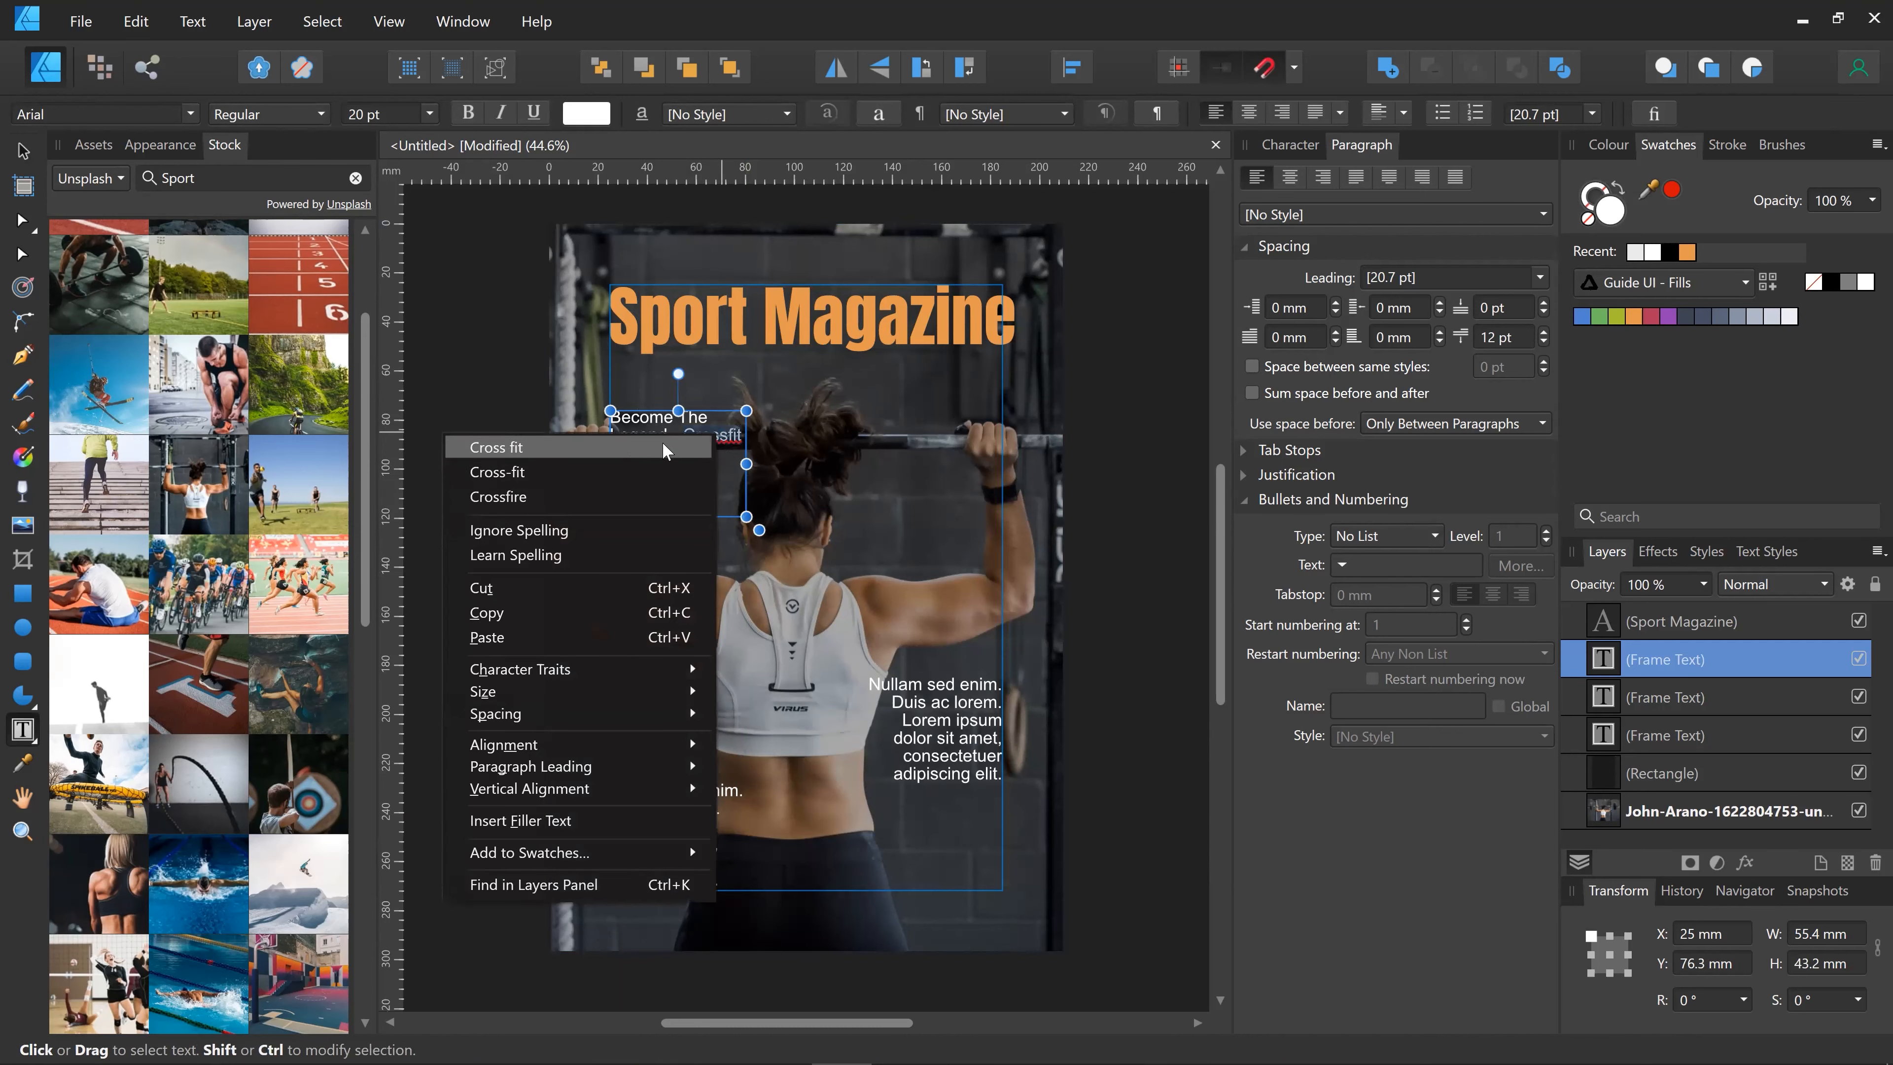
{"action": "key", "text": "Escape"}
{"action": "left_click", "coordinate": [26, 153]}
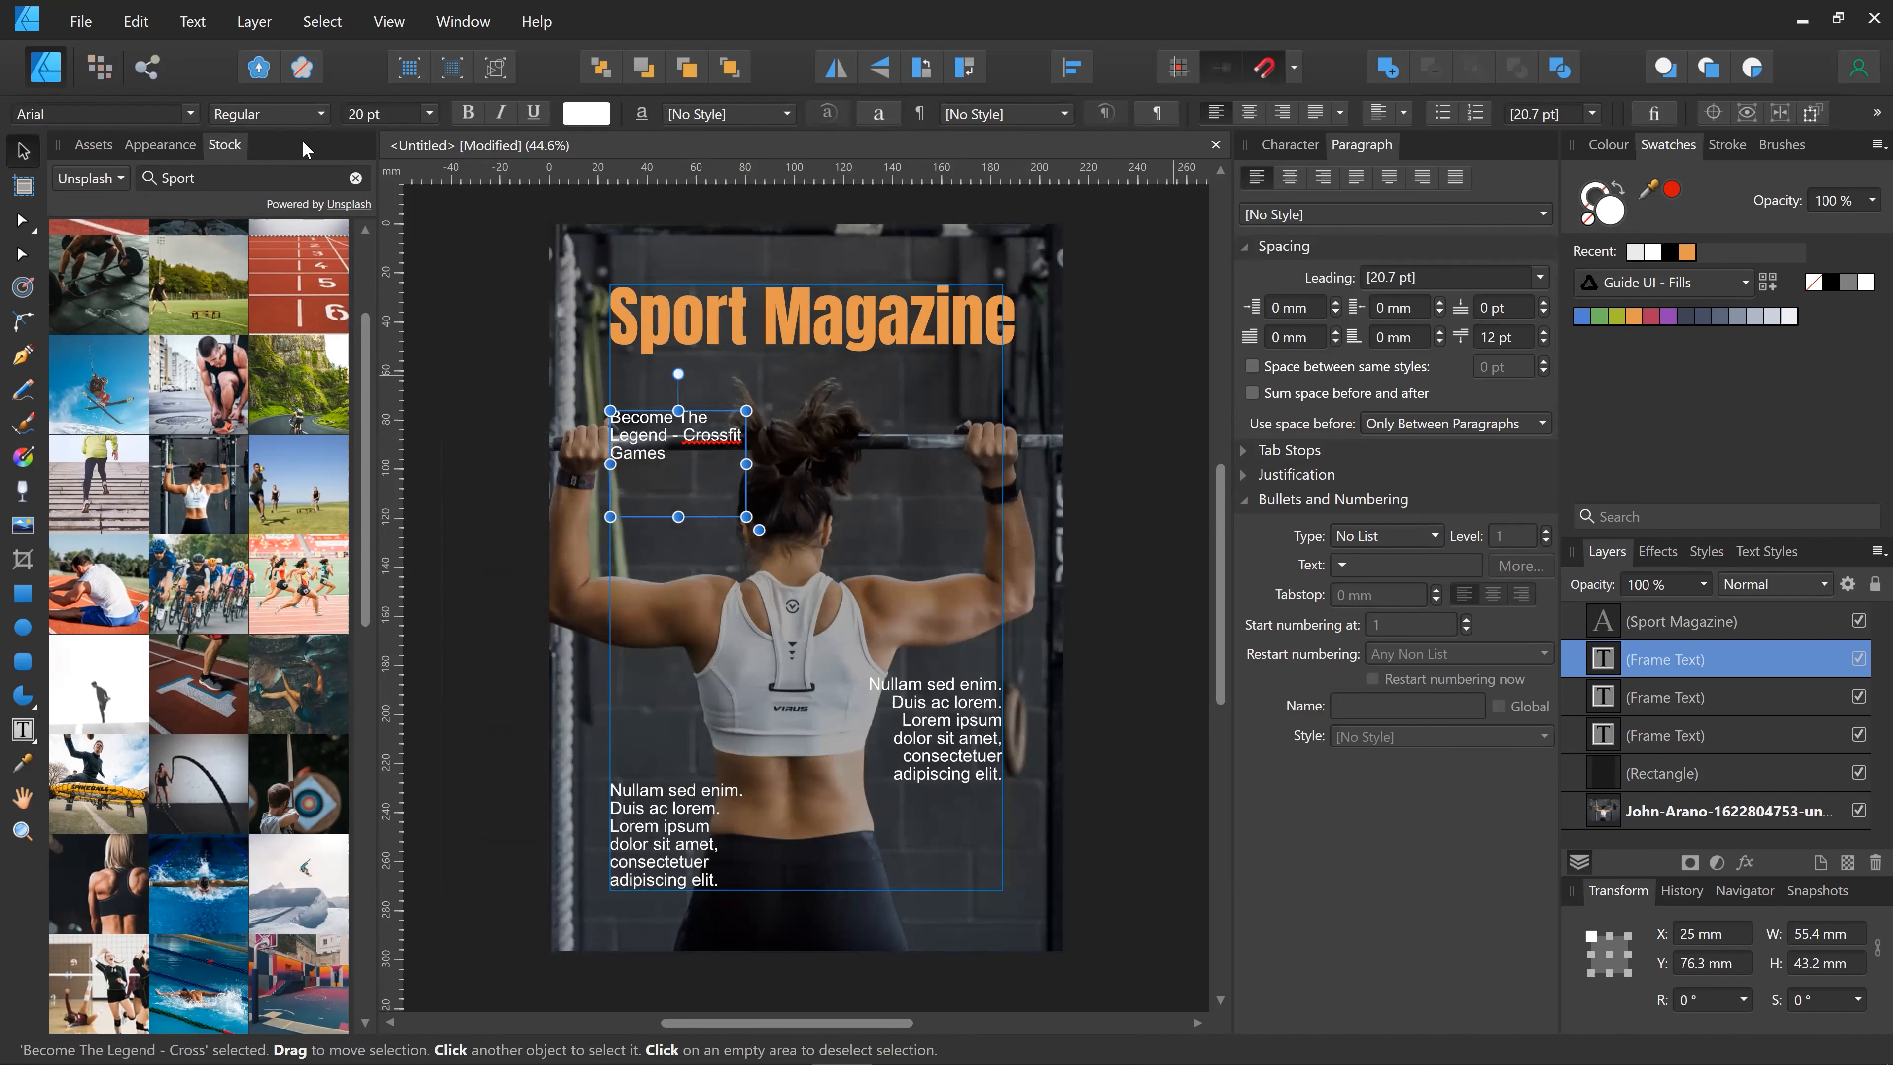
Step: Set the headline text to 36 pt and enlarge its frame to about 74.1 × 55.3 mm
{"action": "left_click", "coordinate": [429, 116]}
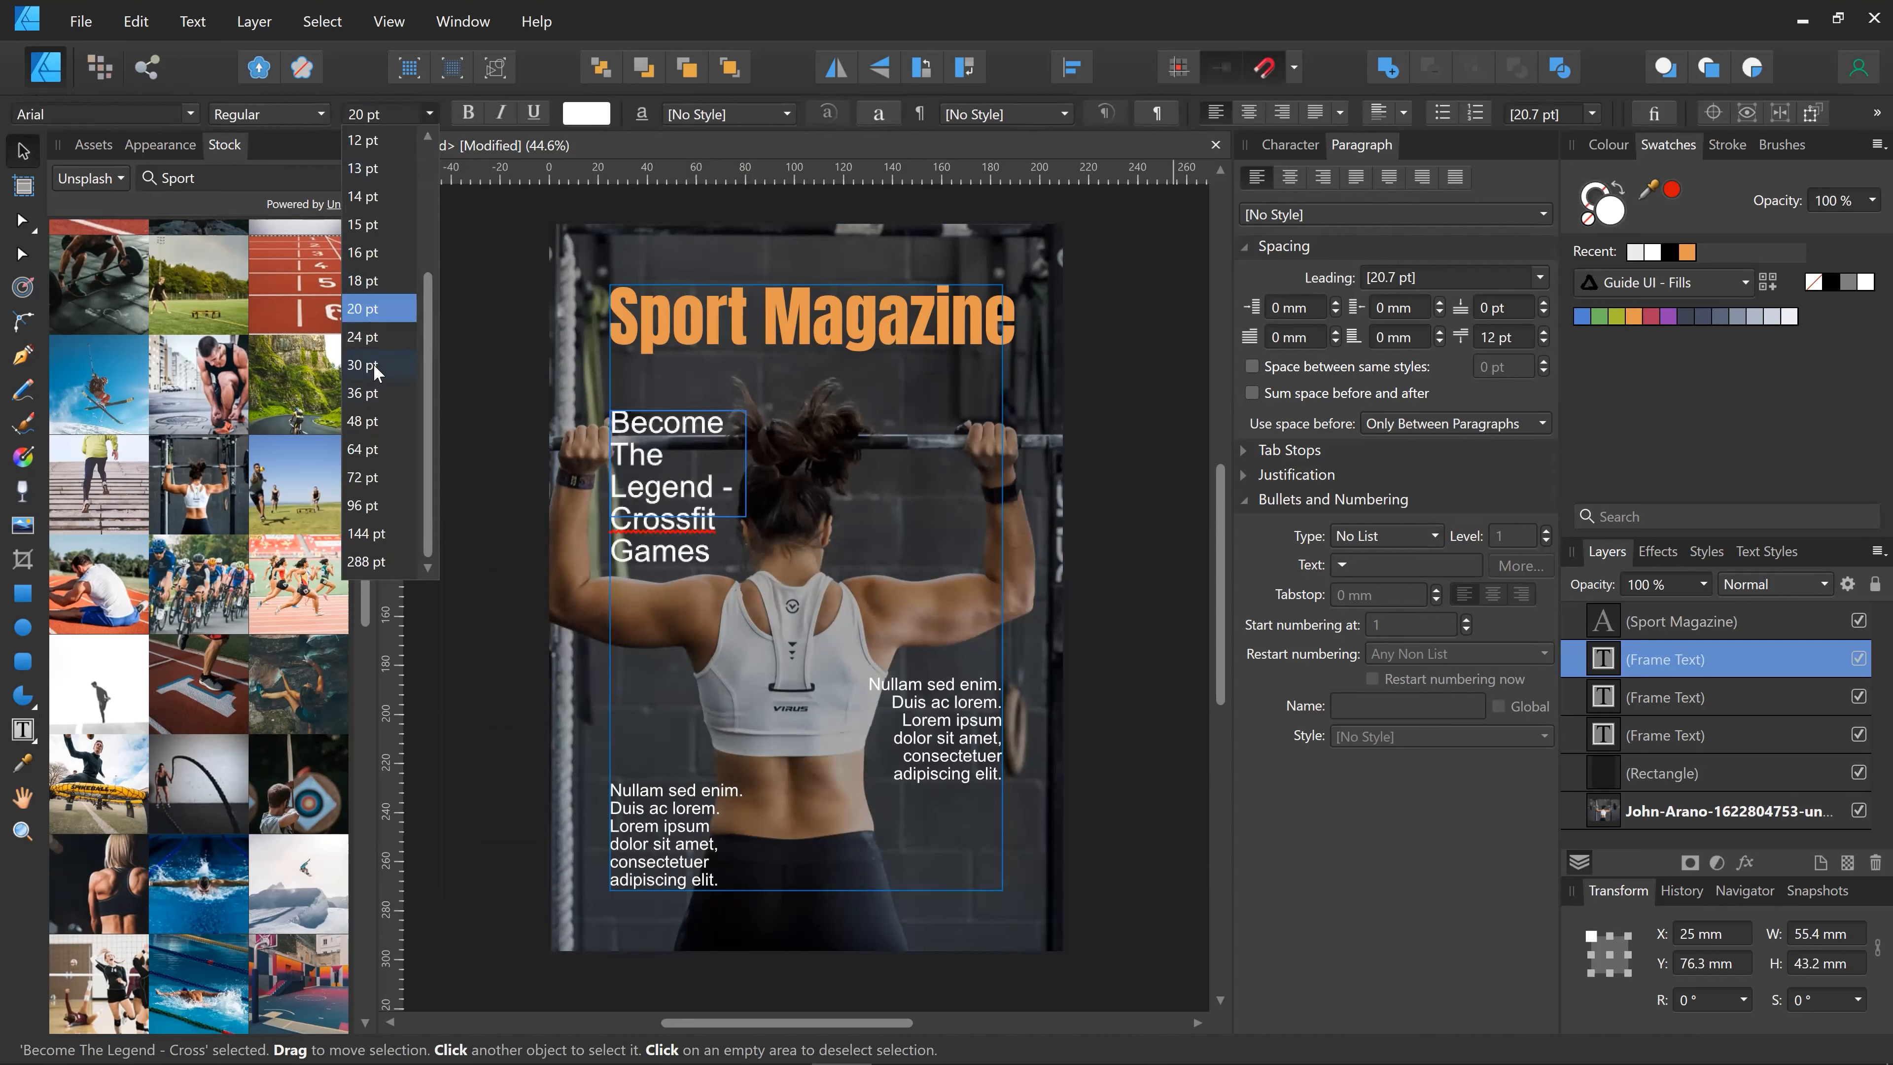
{"action": "left_click", "coordinate": [373, 392]}
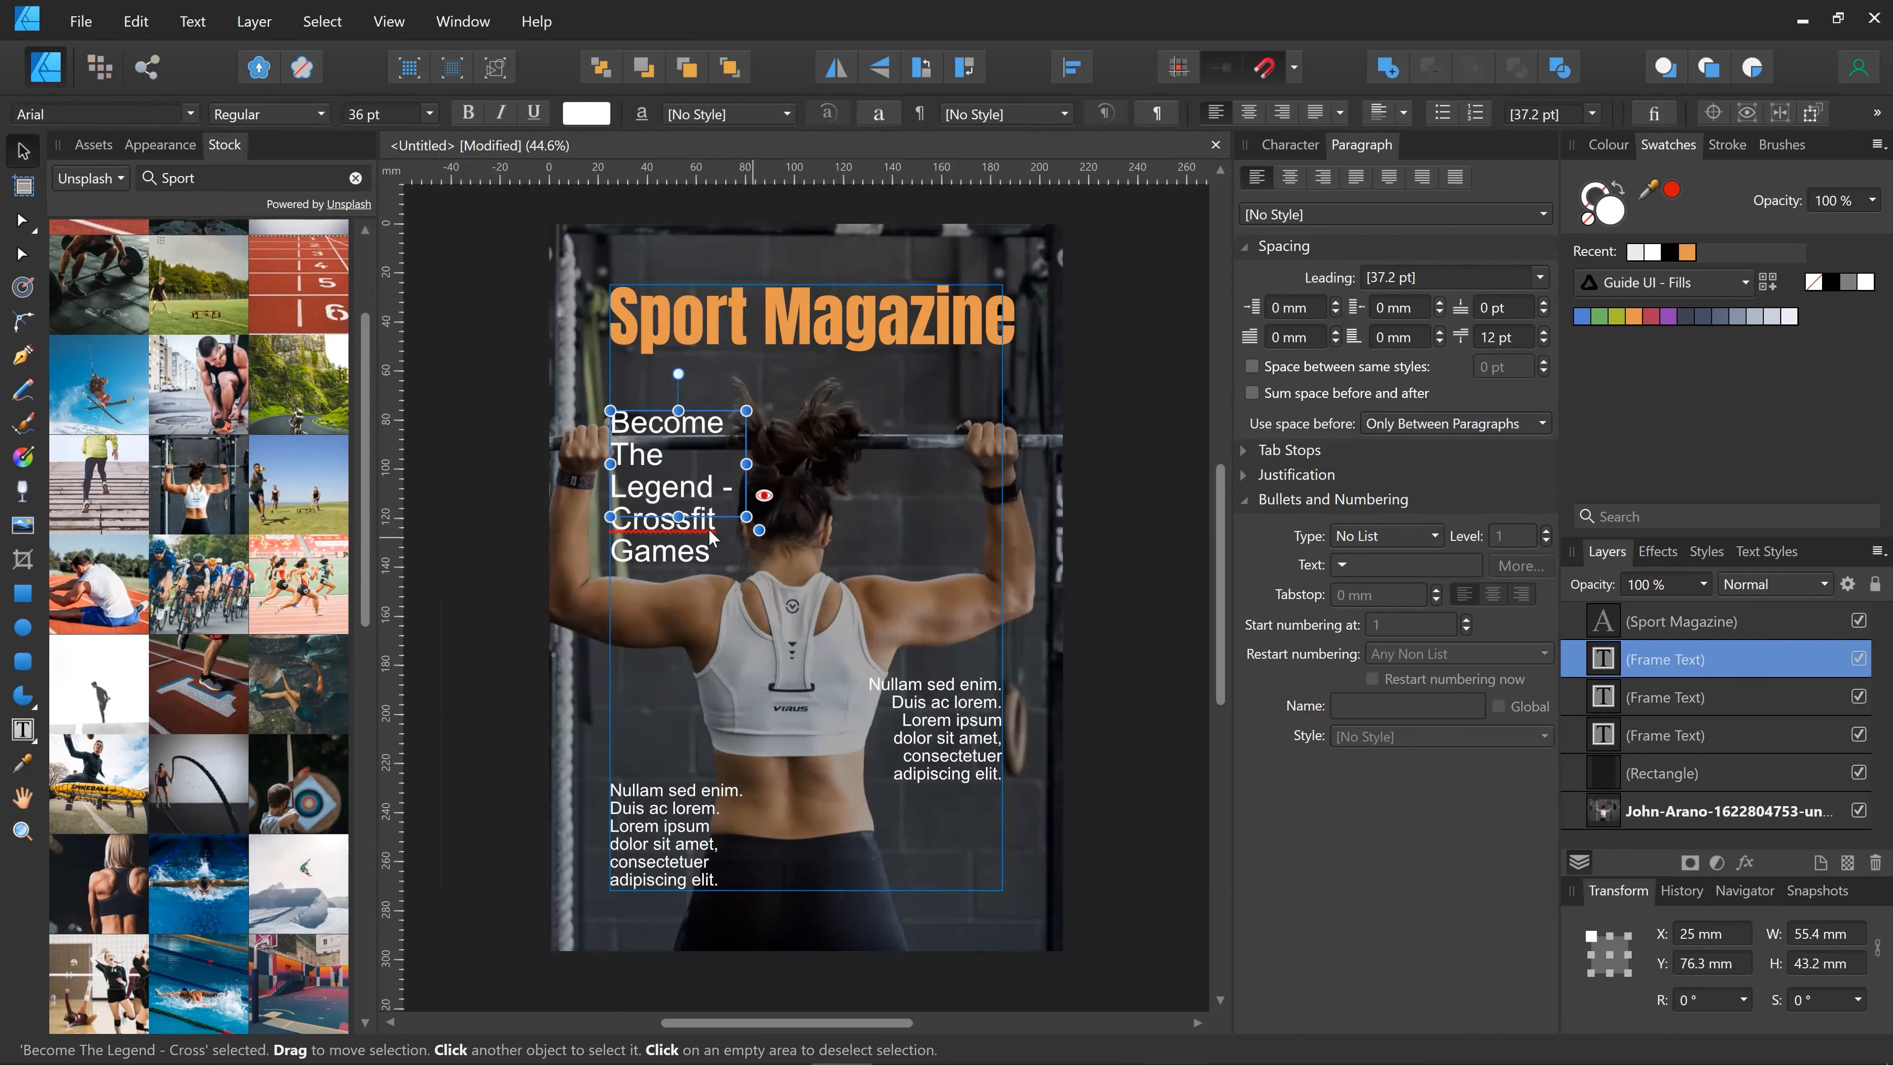
{"action": "left_click_drag", "start_coordinate": [747, 518], "coordinate": [794, 546]}
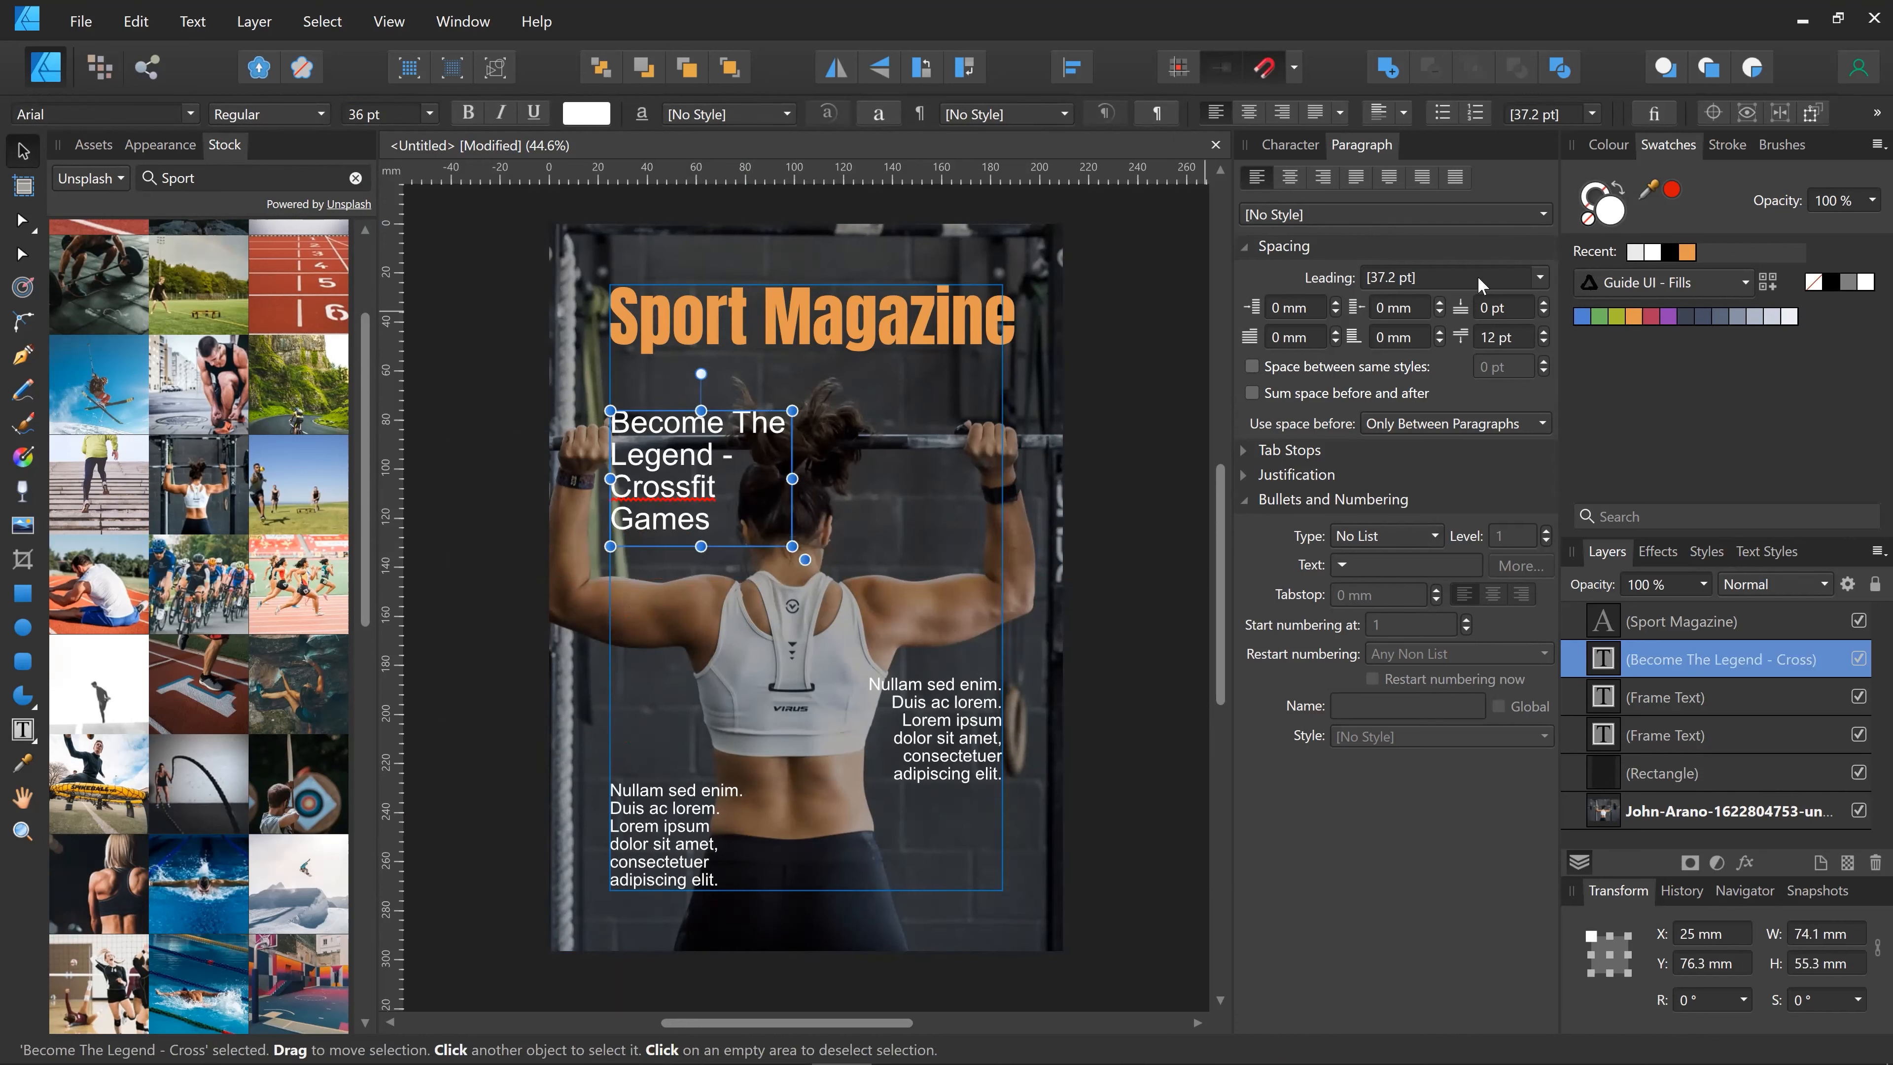
Step: Make the headline text bold and widen its frame to about 132.3 mm
{"action": "left_click", "coordinate": [1307, 151]}
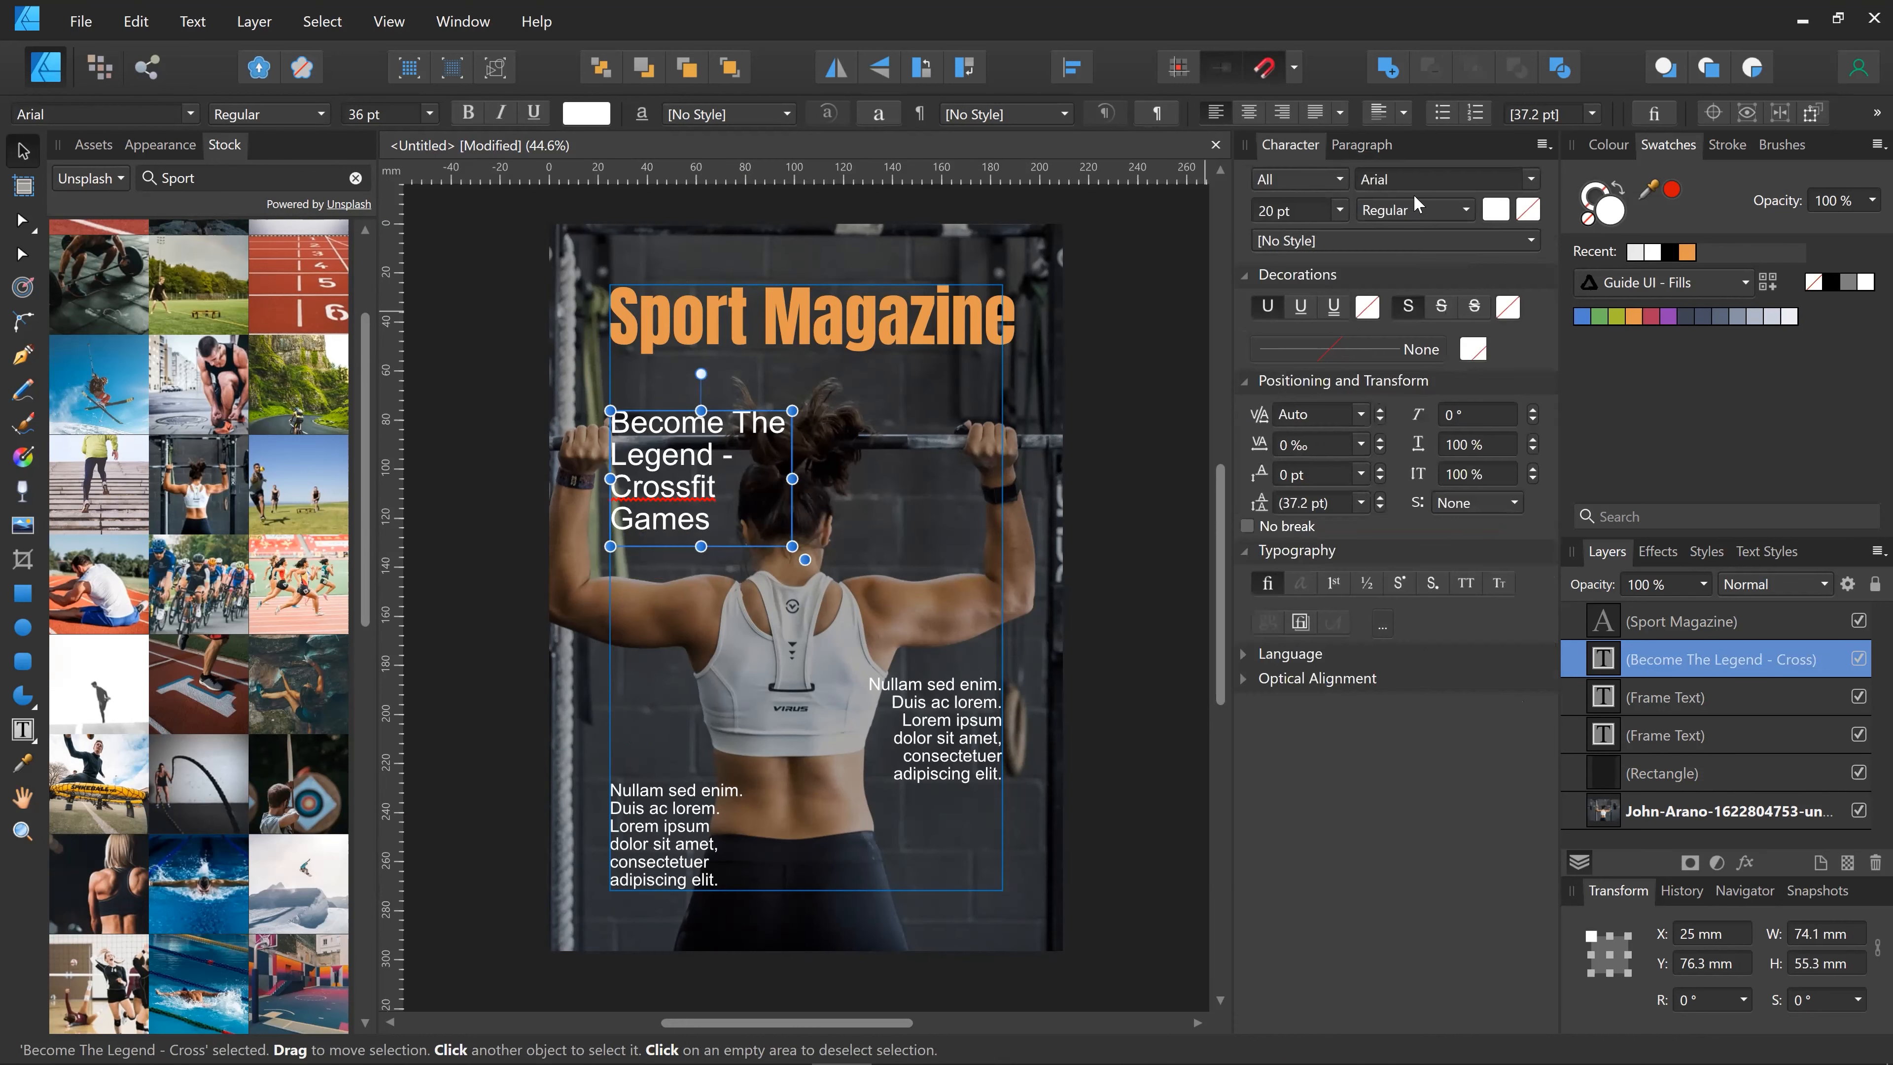
{"action": "left_click", "coordinate": [1458, 212]}
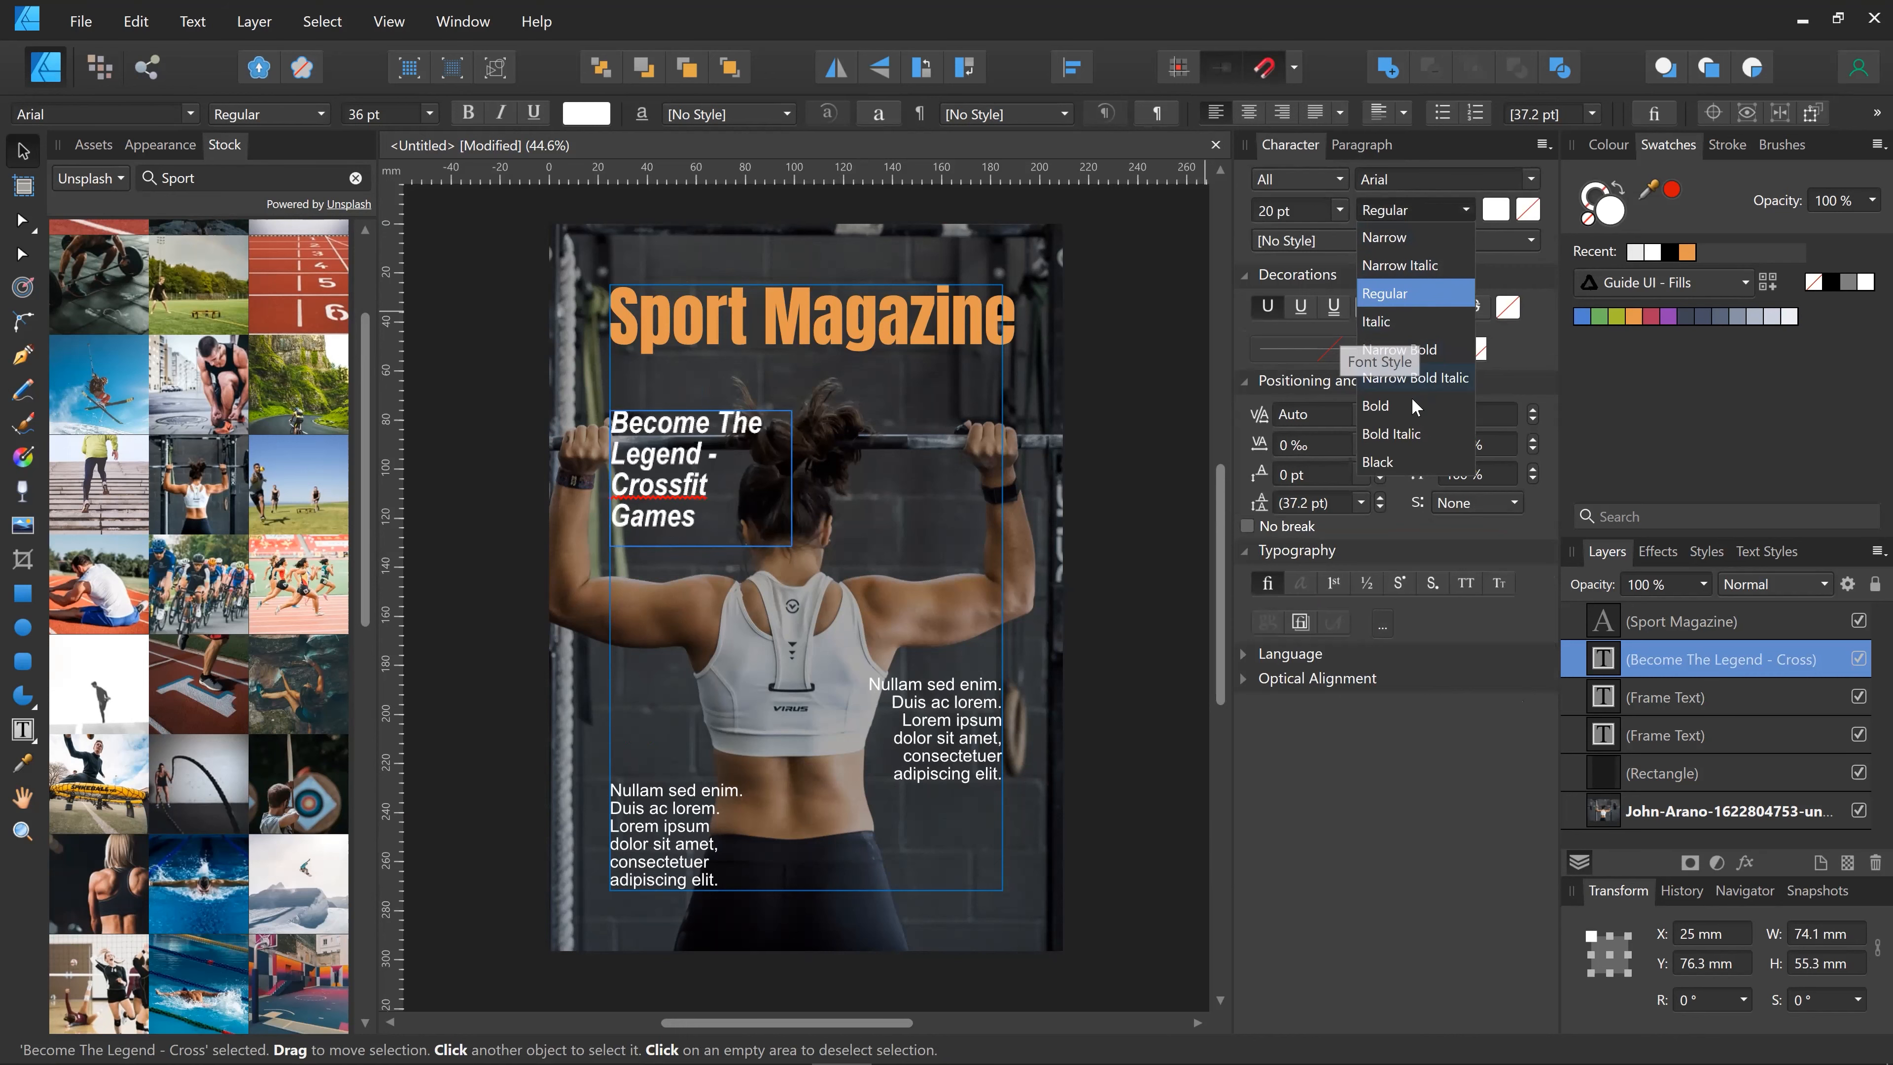
{"action": "left_click", "coordinate": [1396, 402]}
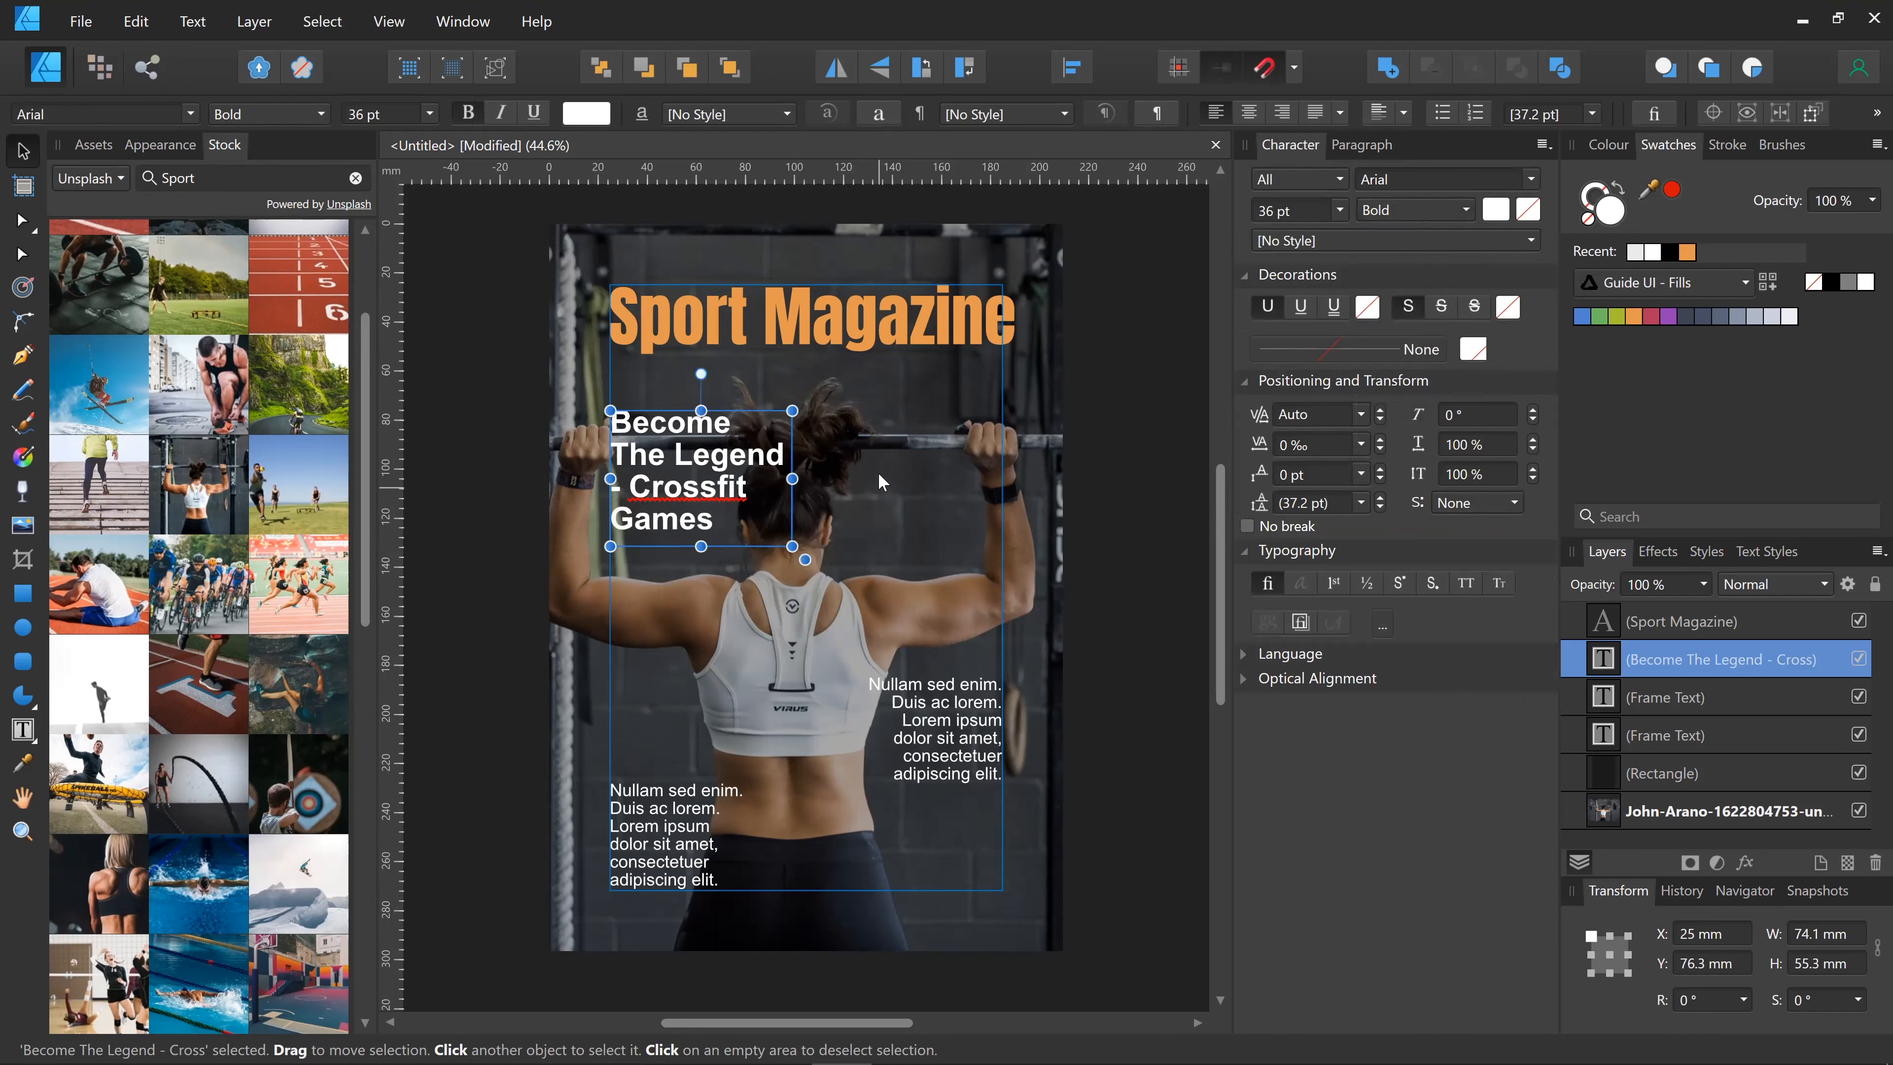
{"action": "left_click_drag", "start_coordinate": [814, 477], "coordinate": [944, 469]}
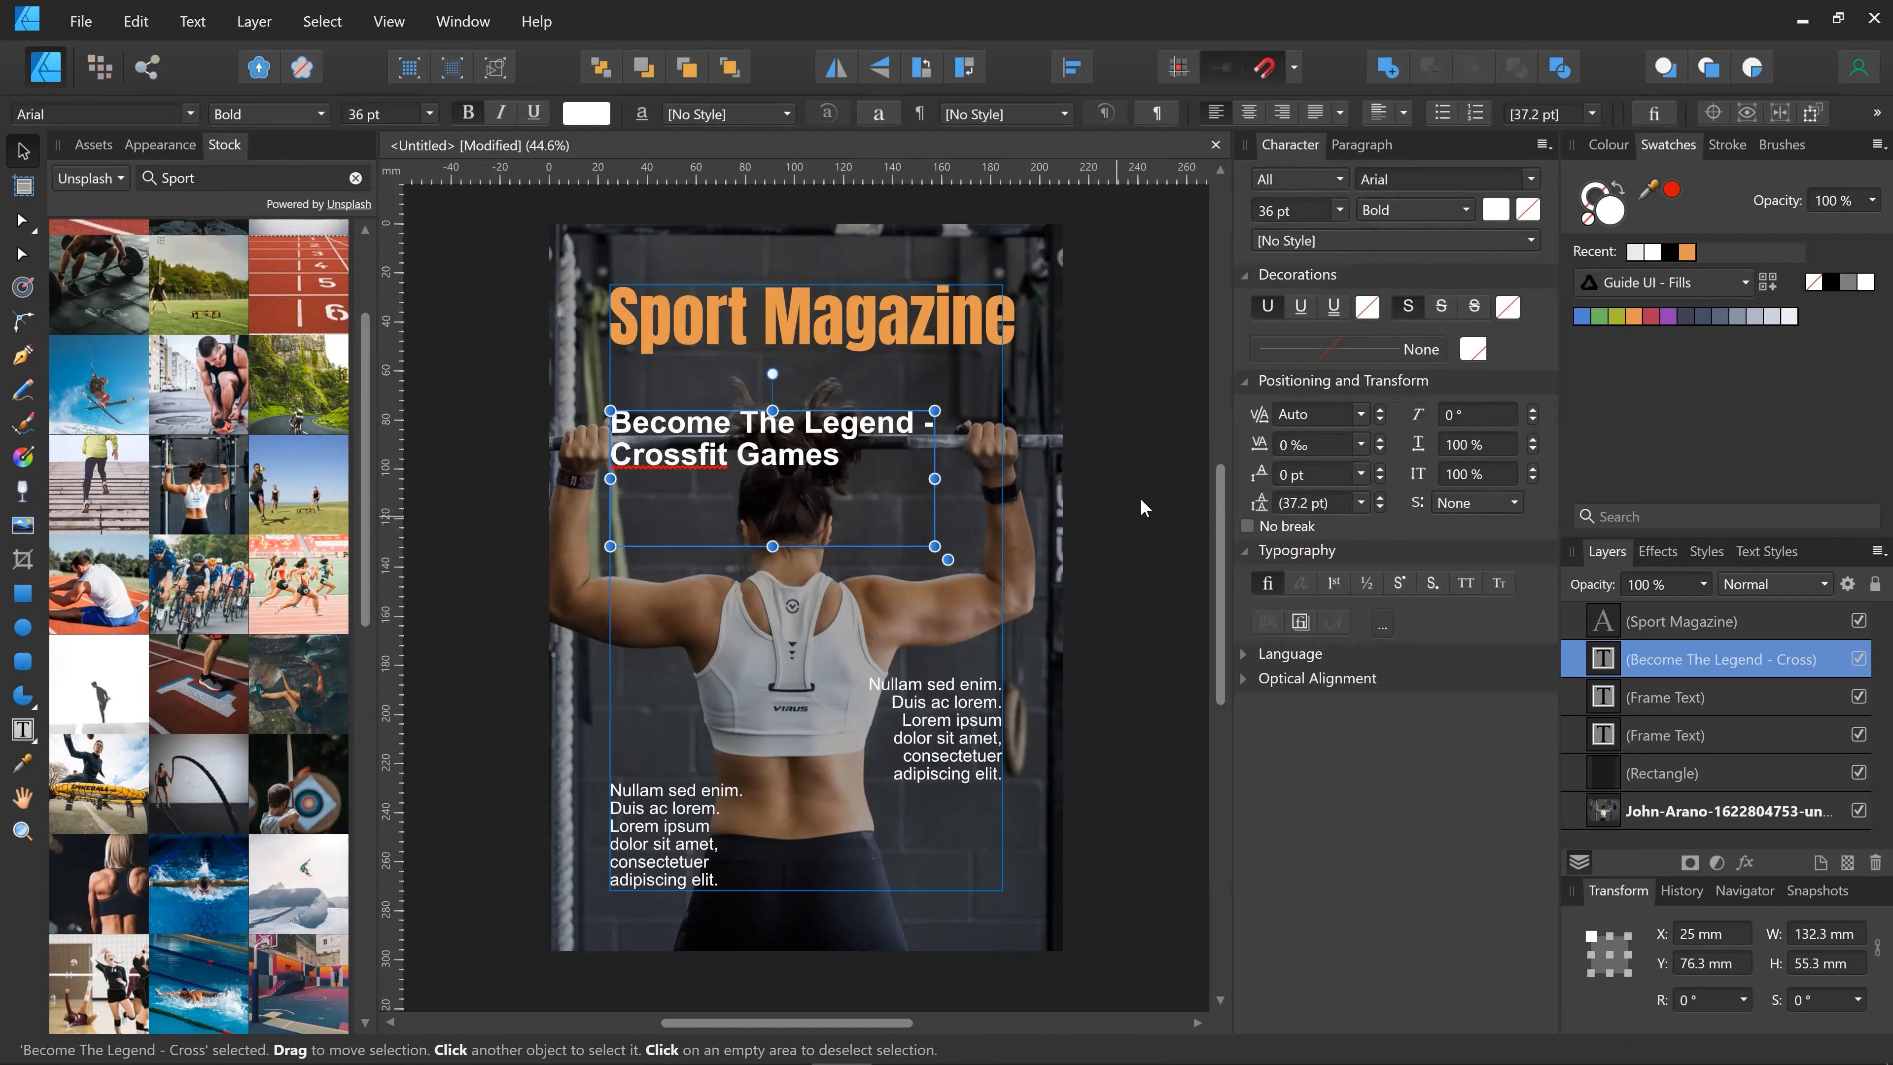
Step: Deselect the headline frame and set the font for new text to Arial
{"action": "left_click", "coordinate": [834, 605]}
{"action": "left_click", "coordinate": [790, 458]}
{"action": "left_click", "coordinate": [1115, 507]}
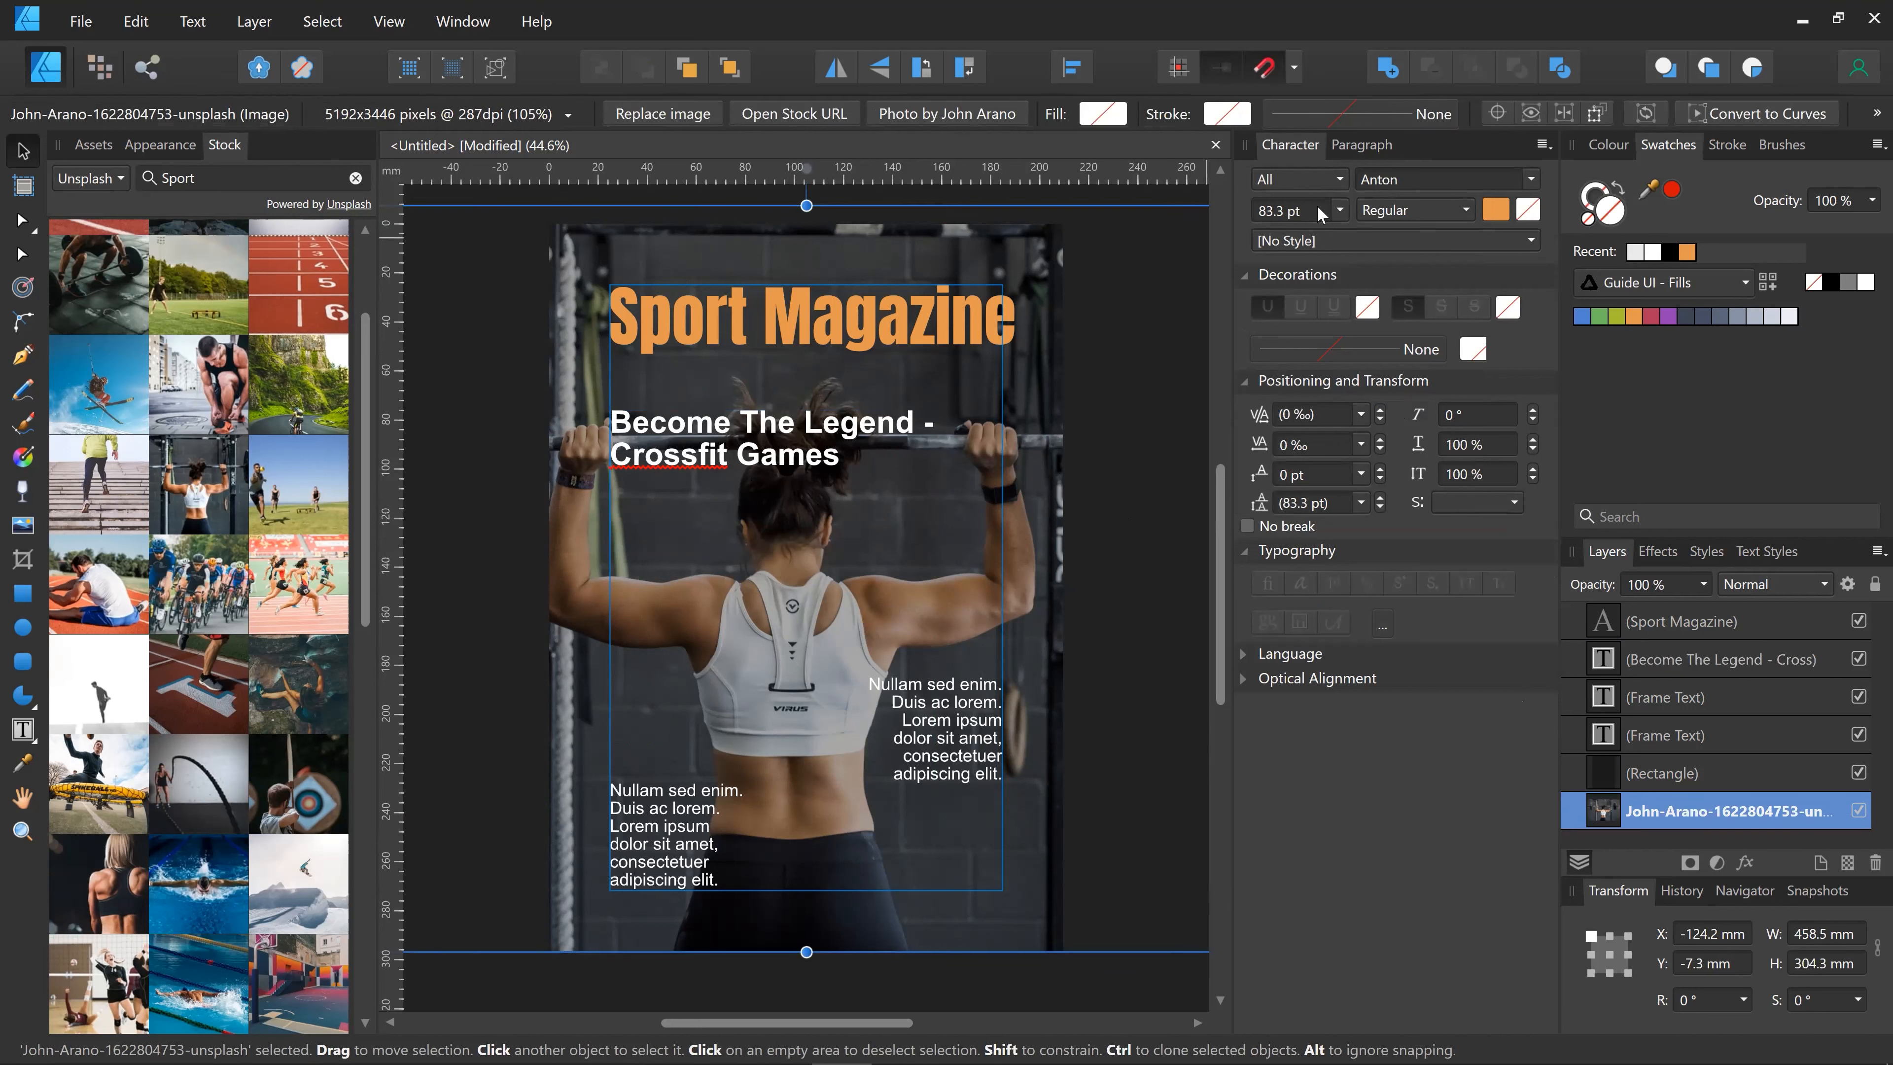
{"action": "left_click", "coordinate": [1535, 180]}
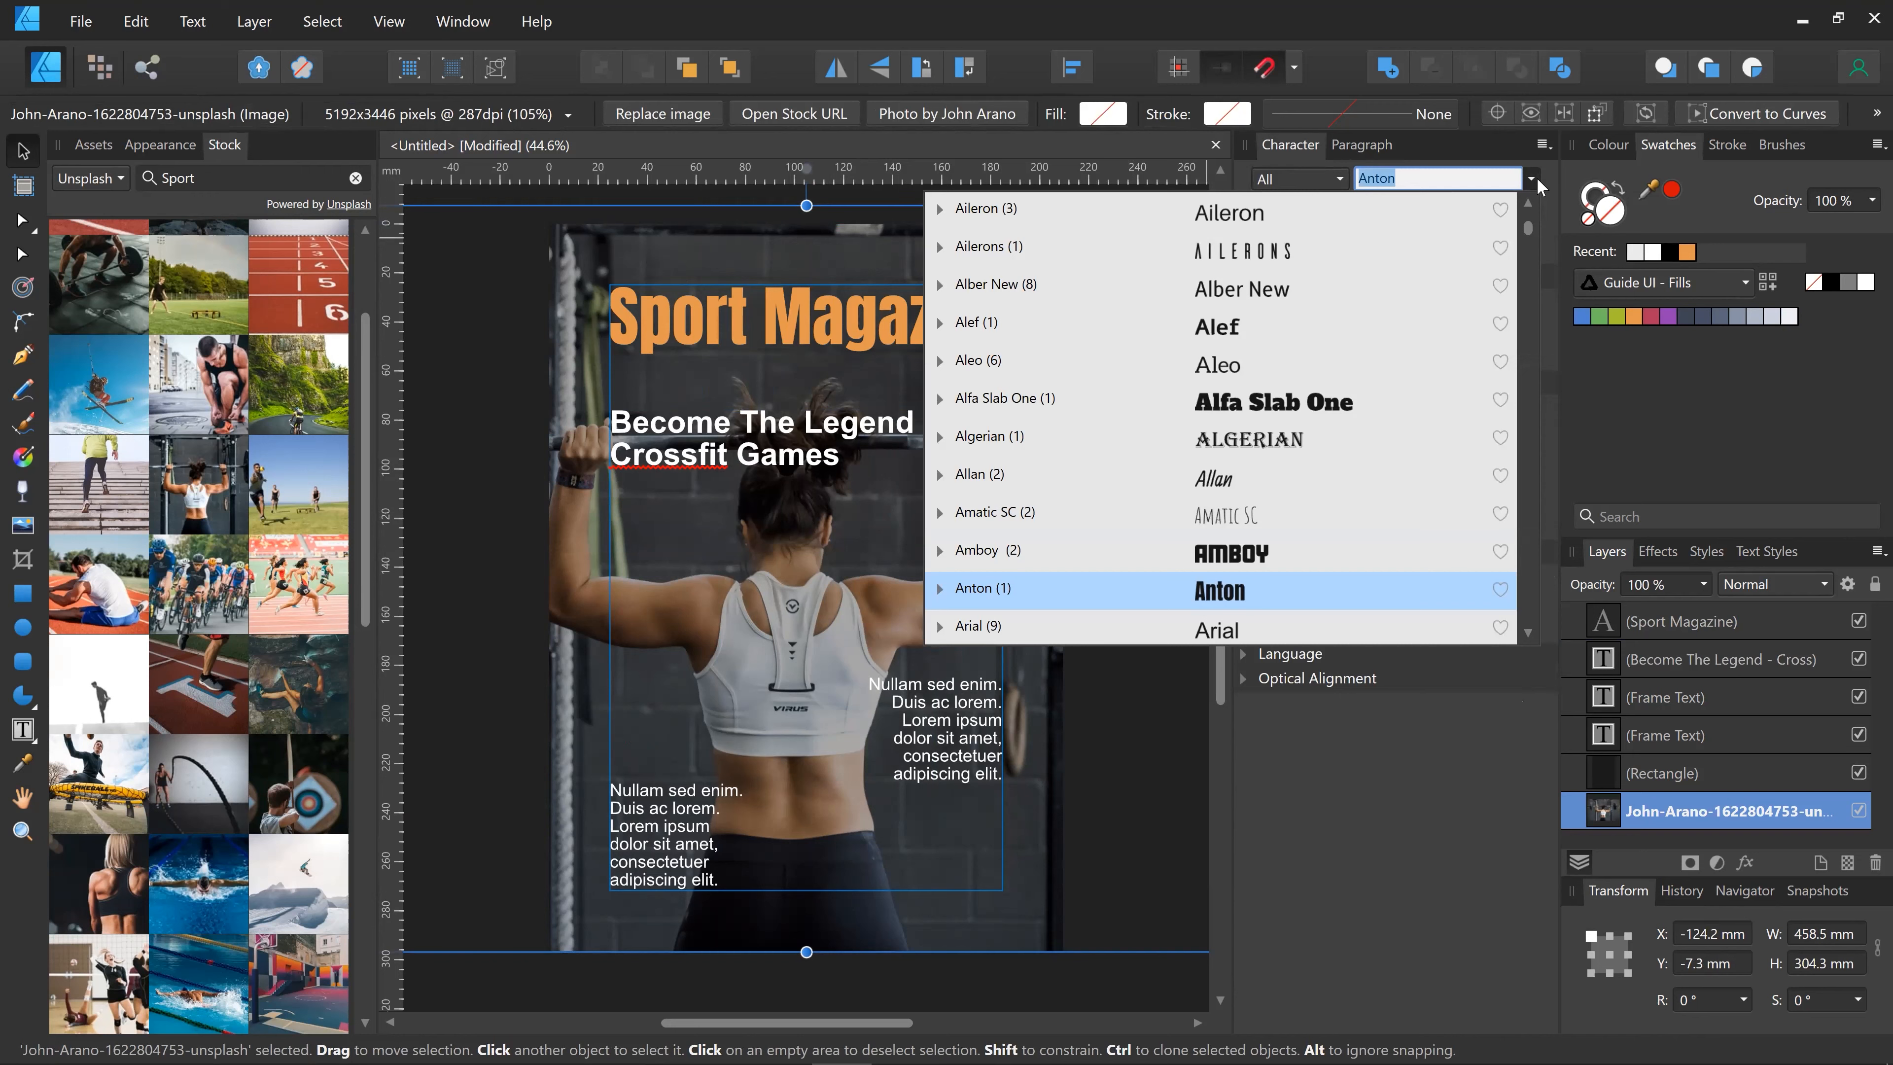
{"action": "left_click", "coordinate": [1256, 628]}
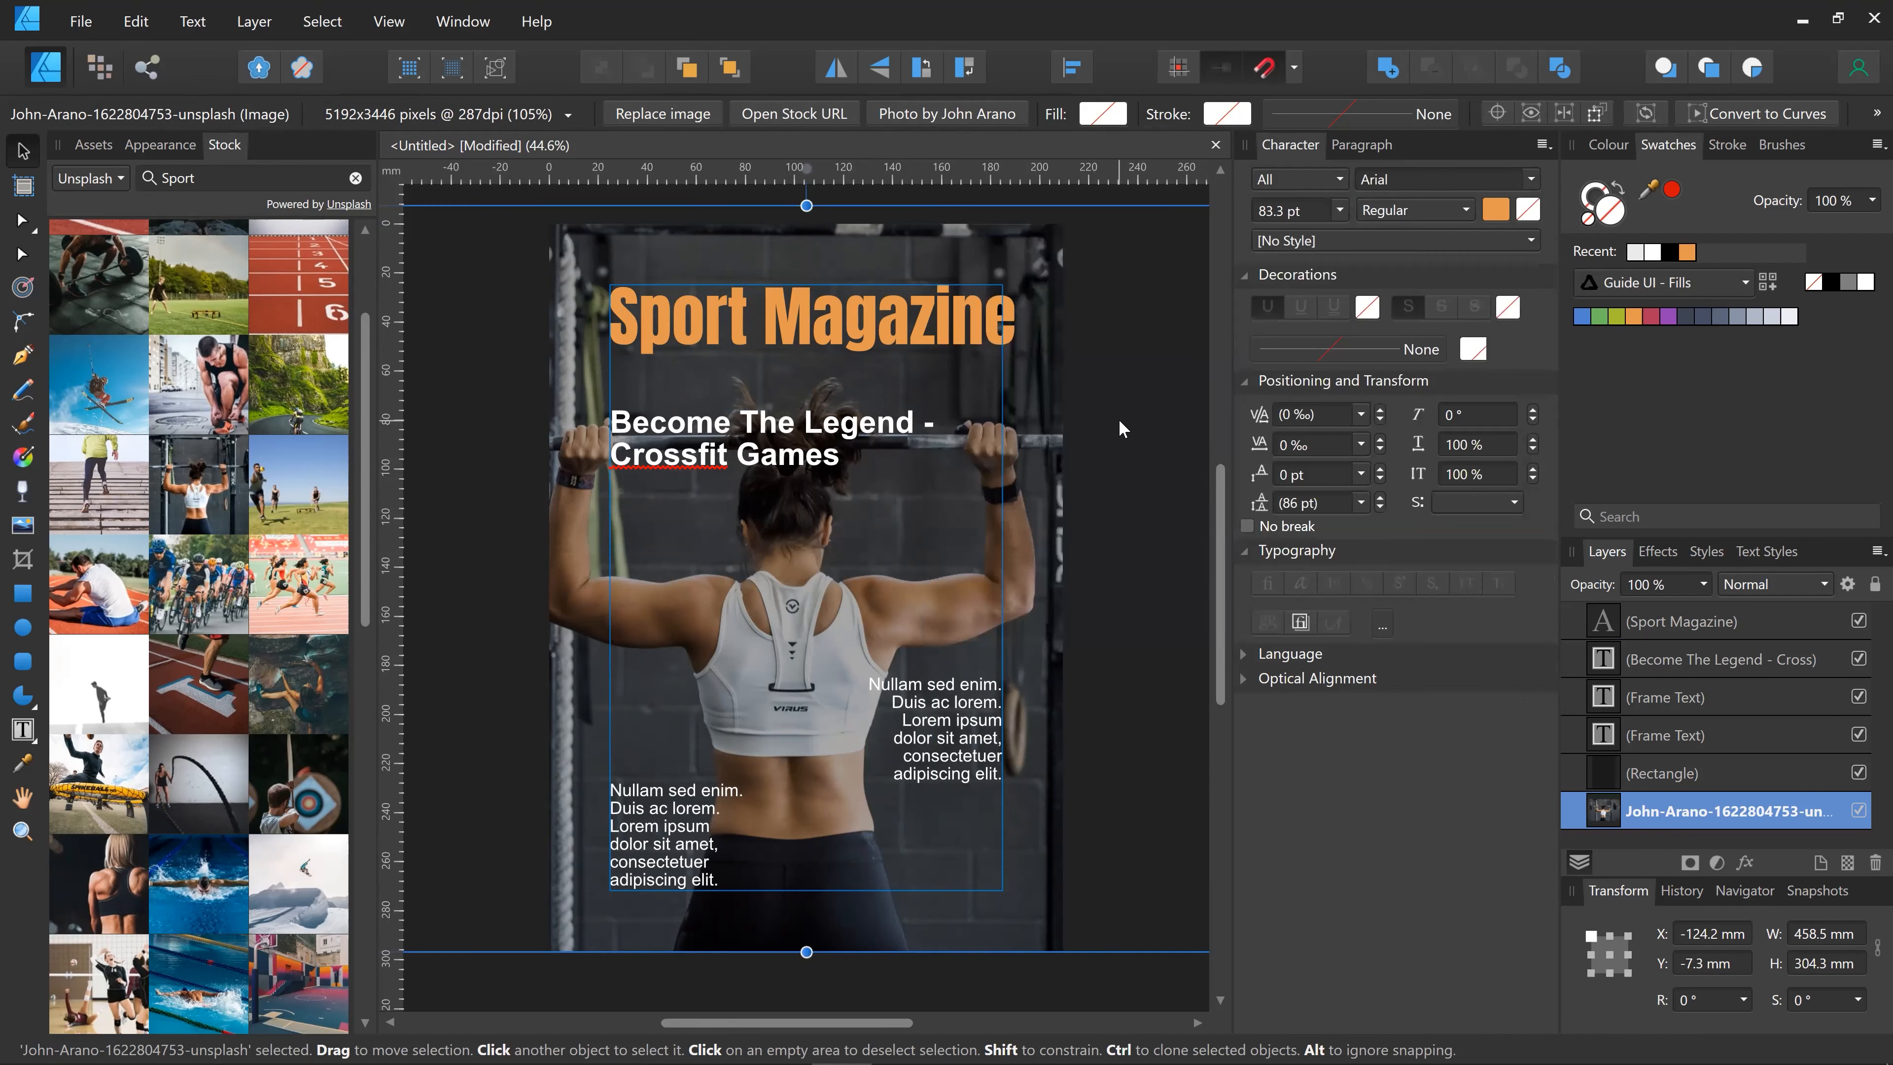